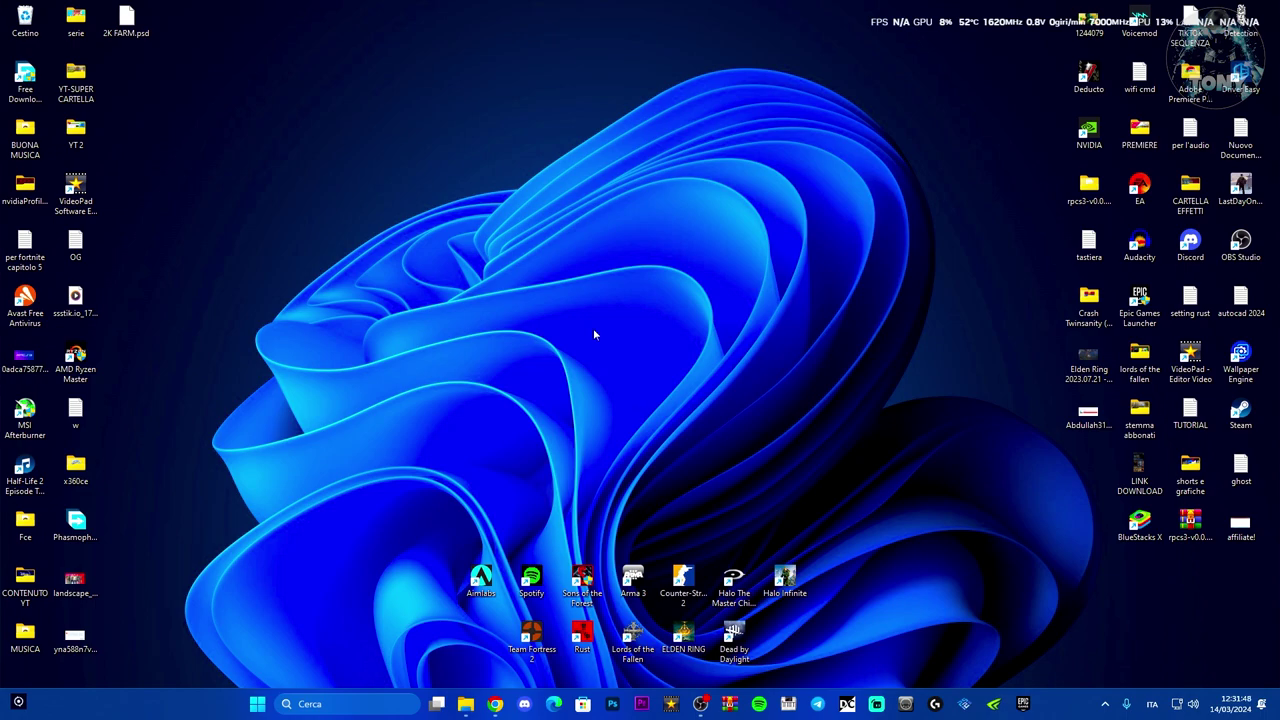
Switch to Chrome, review the Epic Games launcher troubleshooting article's list of fixes, and return to the desktop.
click(495, 704)
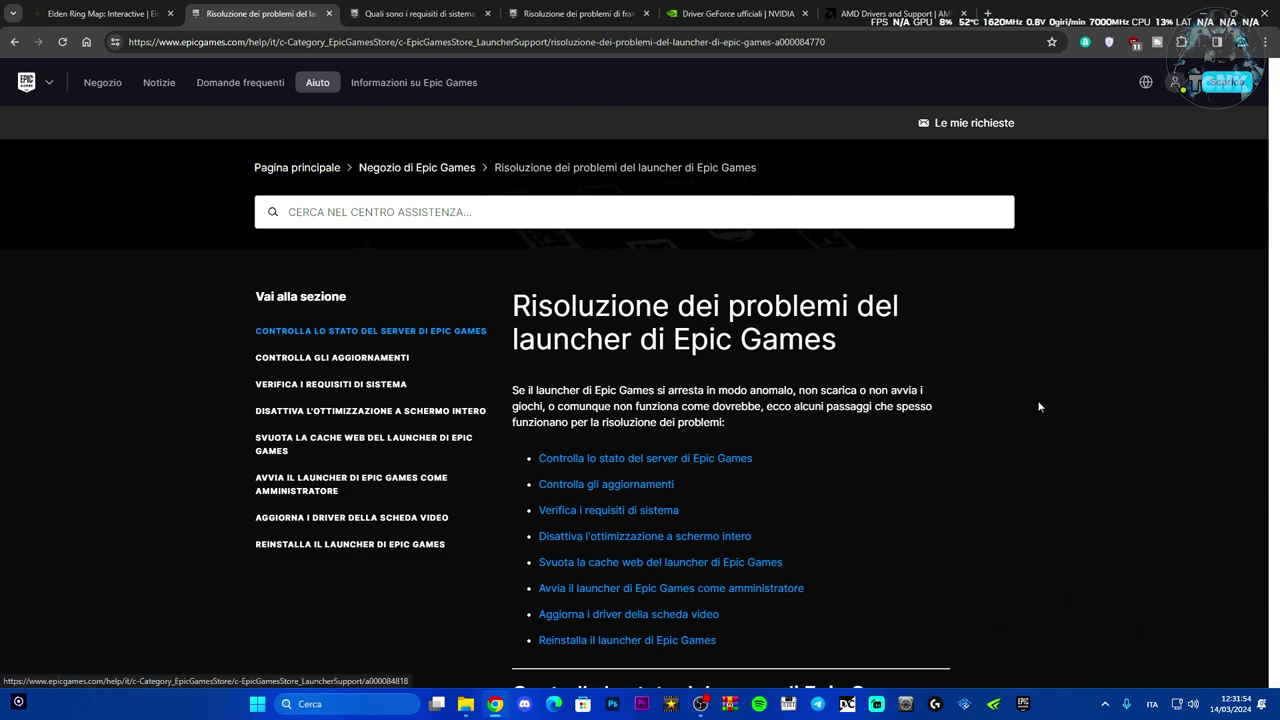
scroll(1039, 407, down, 2)
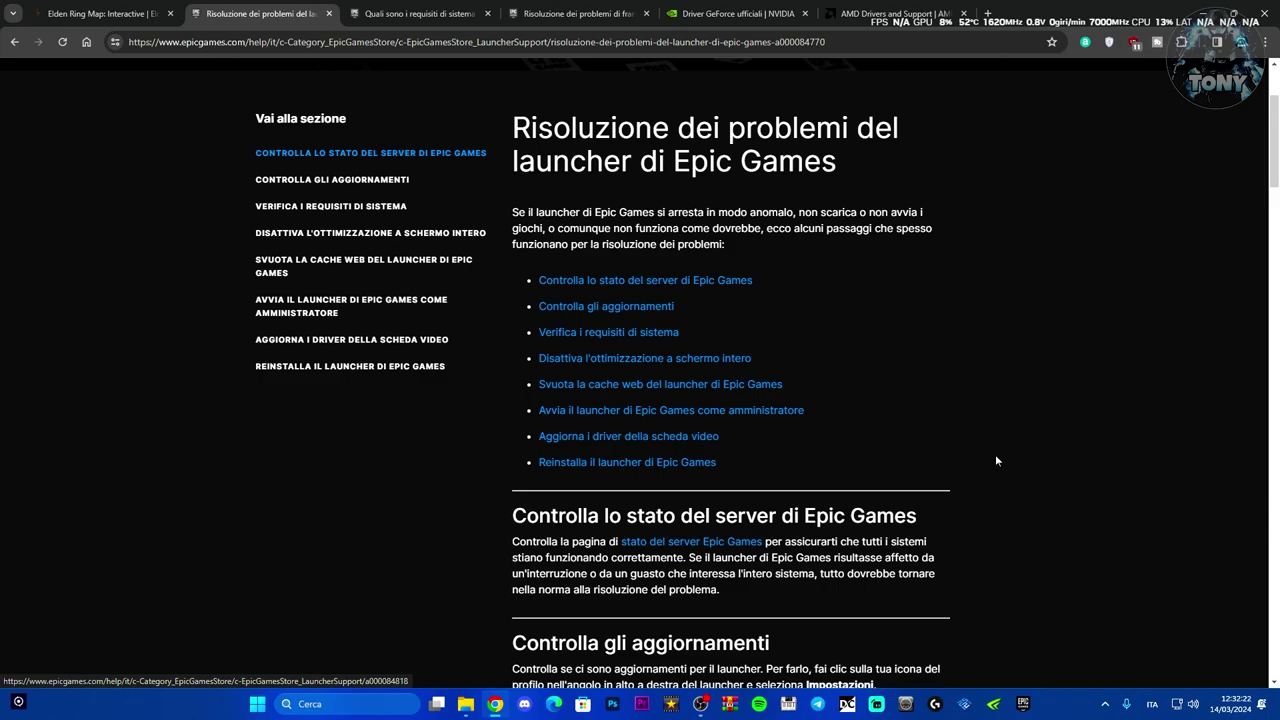
key(super+d)
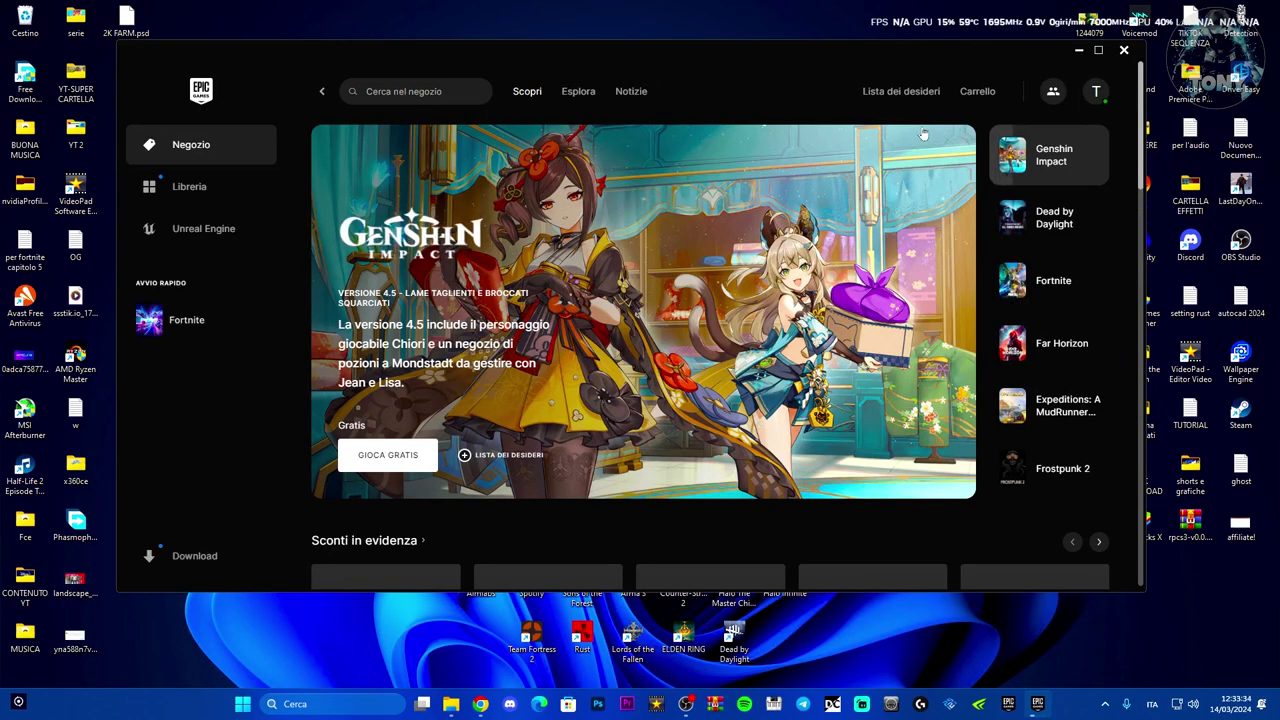
Run the Risolvi i problemi diagnostics from the launcher's Impostazioni and review the results down to Requisiti consigliati.
click(1096, 91)
click(905, 338)
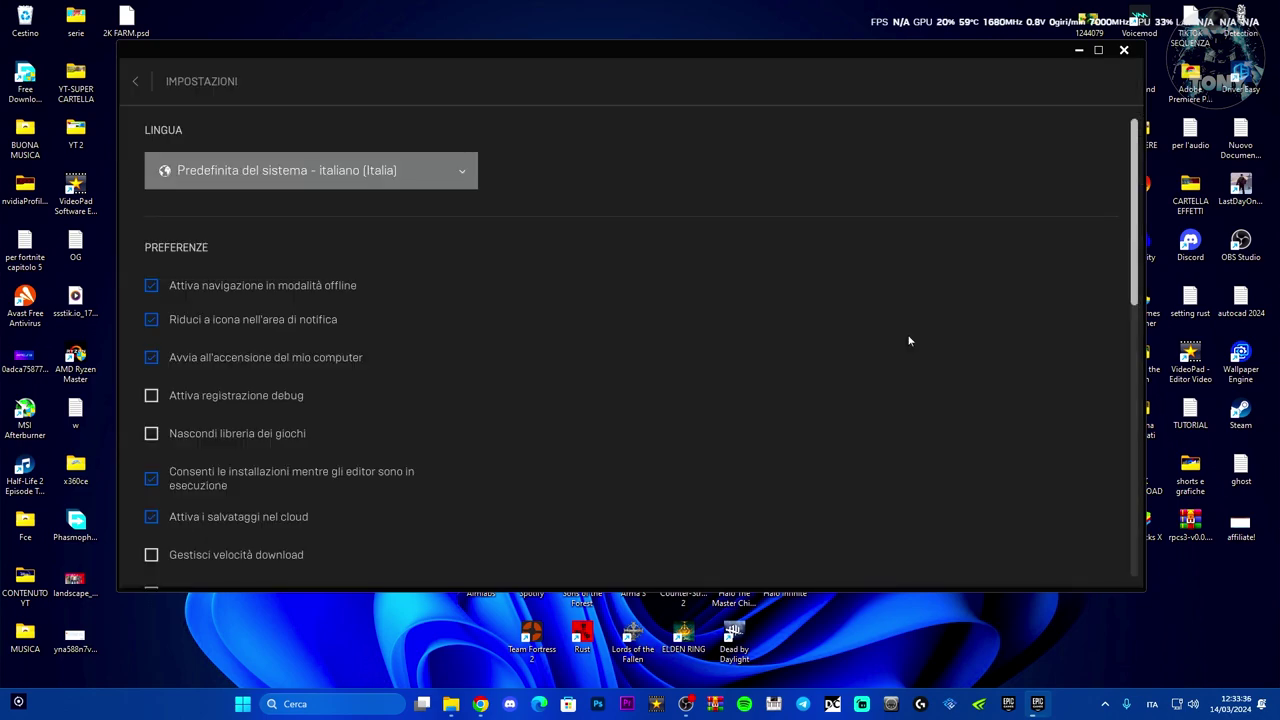
scroll(556, 344, down, 1)
scroll(556, 344, down, 5)
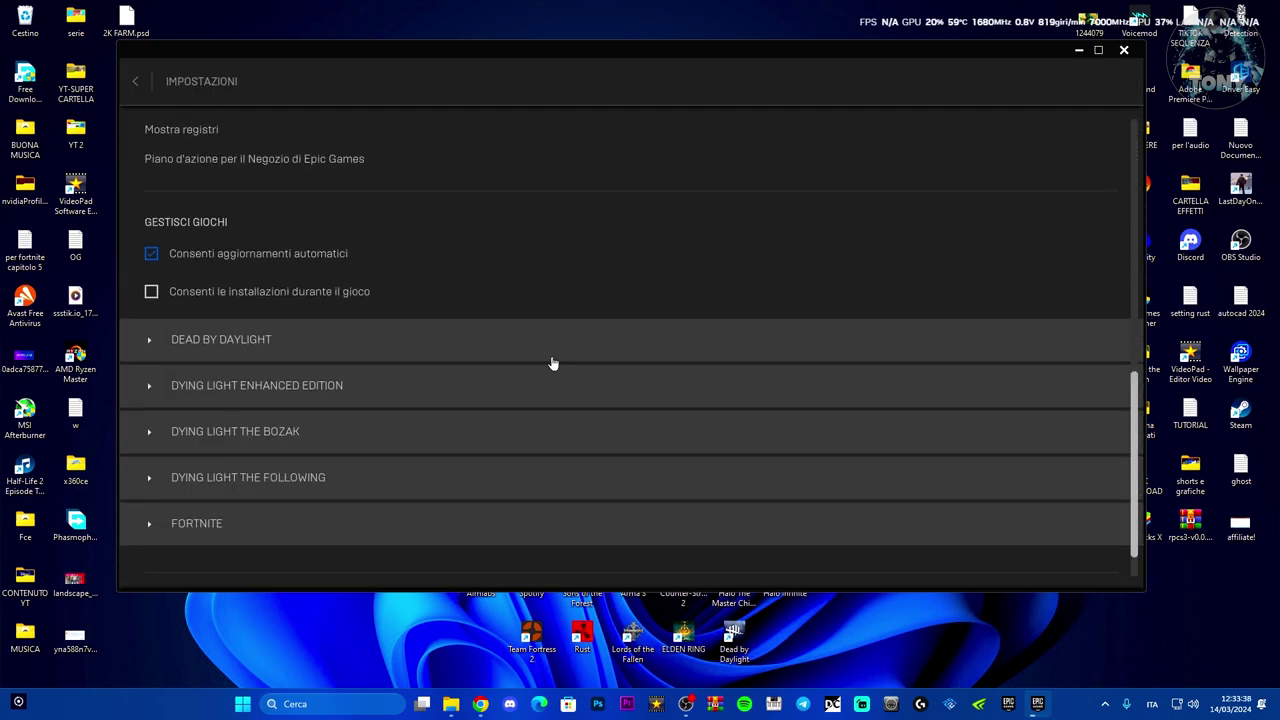
scroll(555, 357, up, 1)
scroll(556, 364, up, 1)
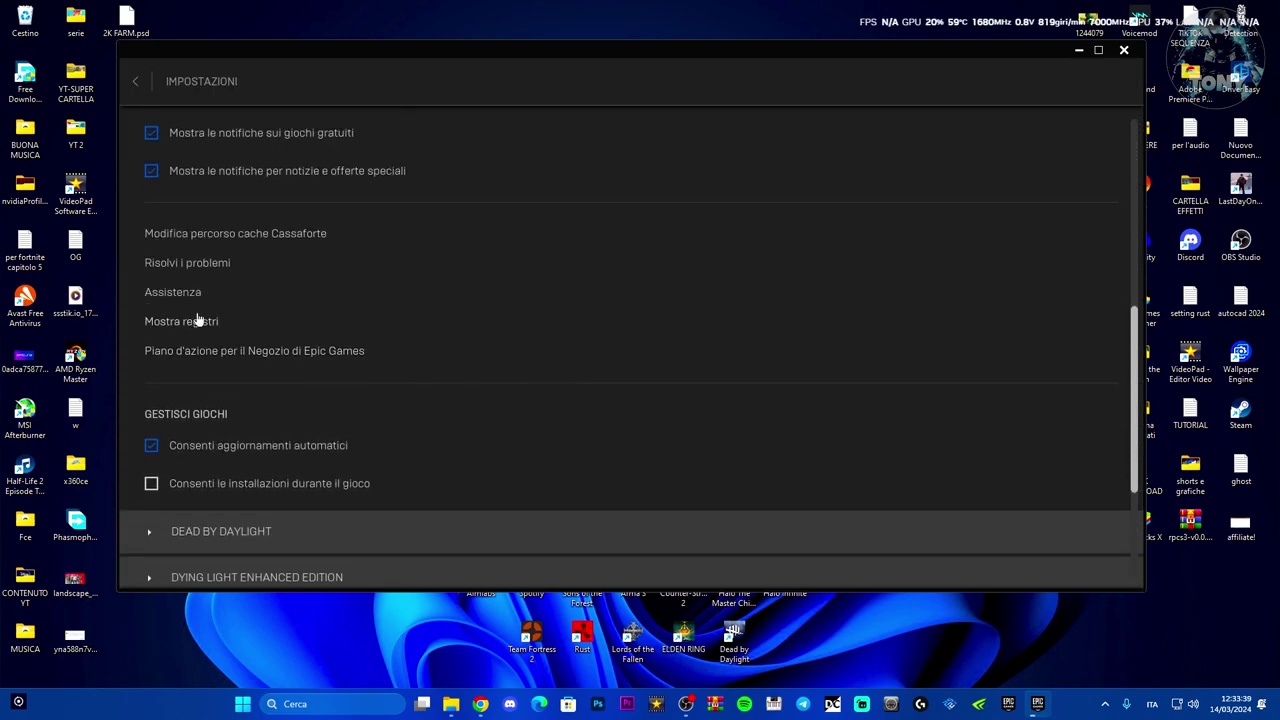
click(168, 266)
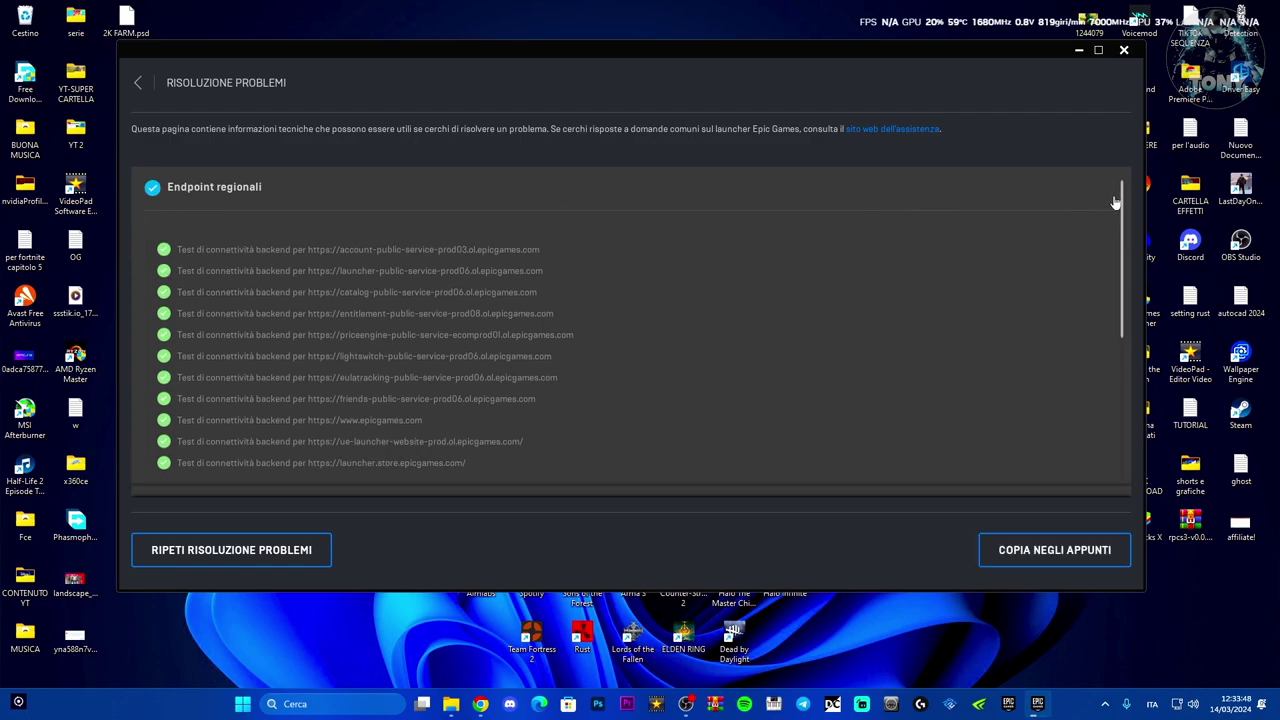
drag(1121, 204, 1092, 358)
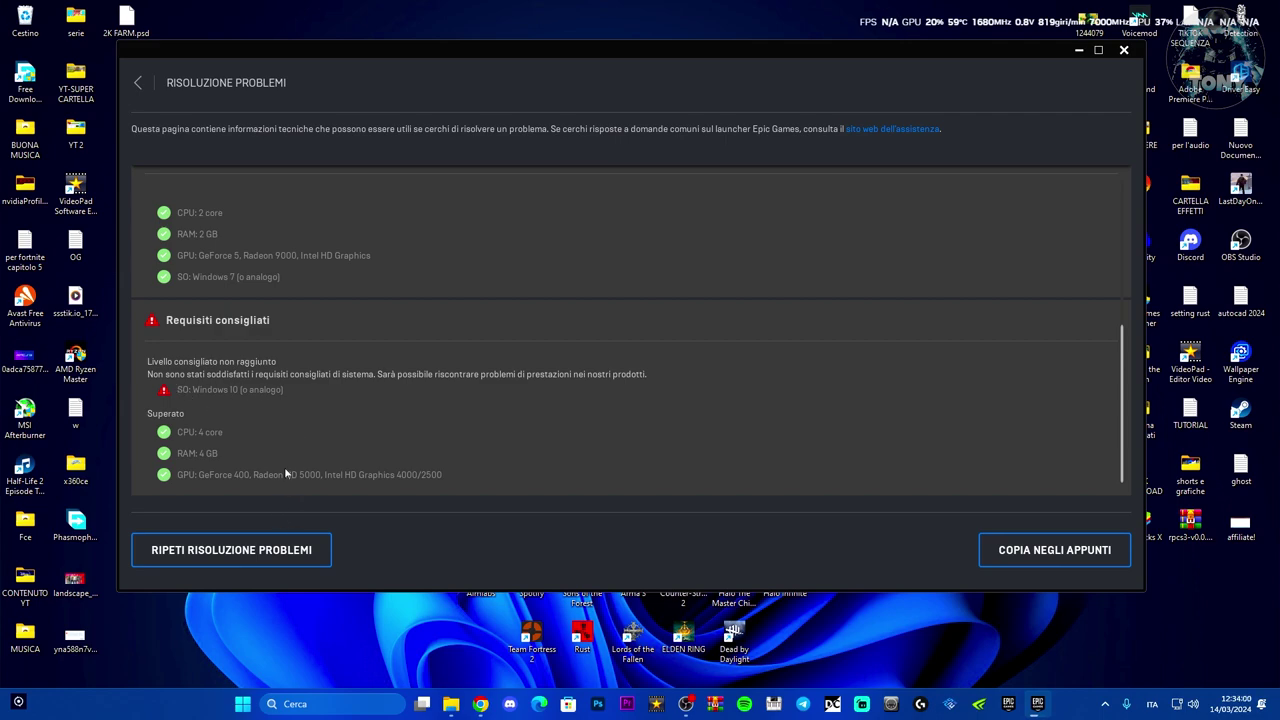
click(137, 83)
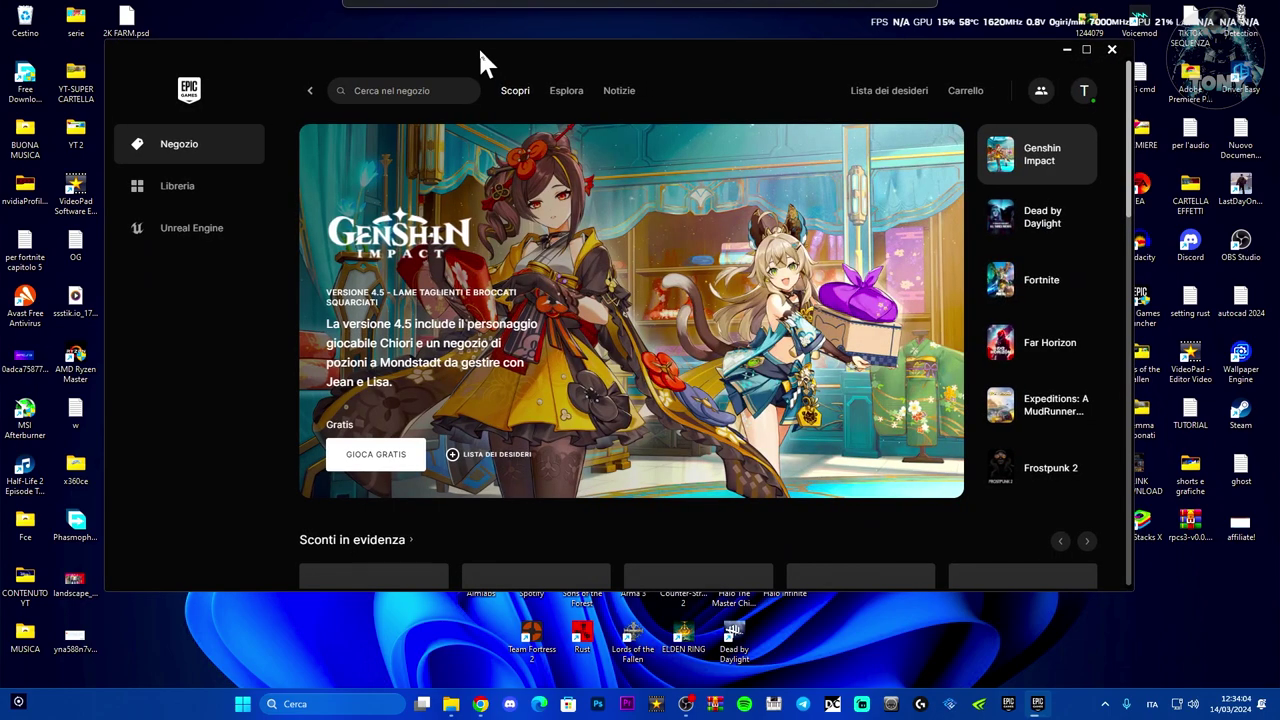
Close the Epic Games launcher window and fully exit its background process, confirming the closure.
click(1123, 49)
click(1105, 703)
right_click(1158, 607)
click(1177, 597)
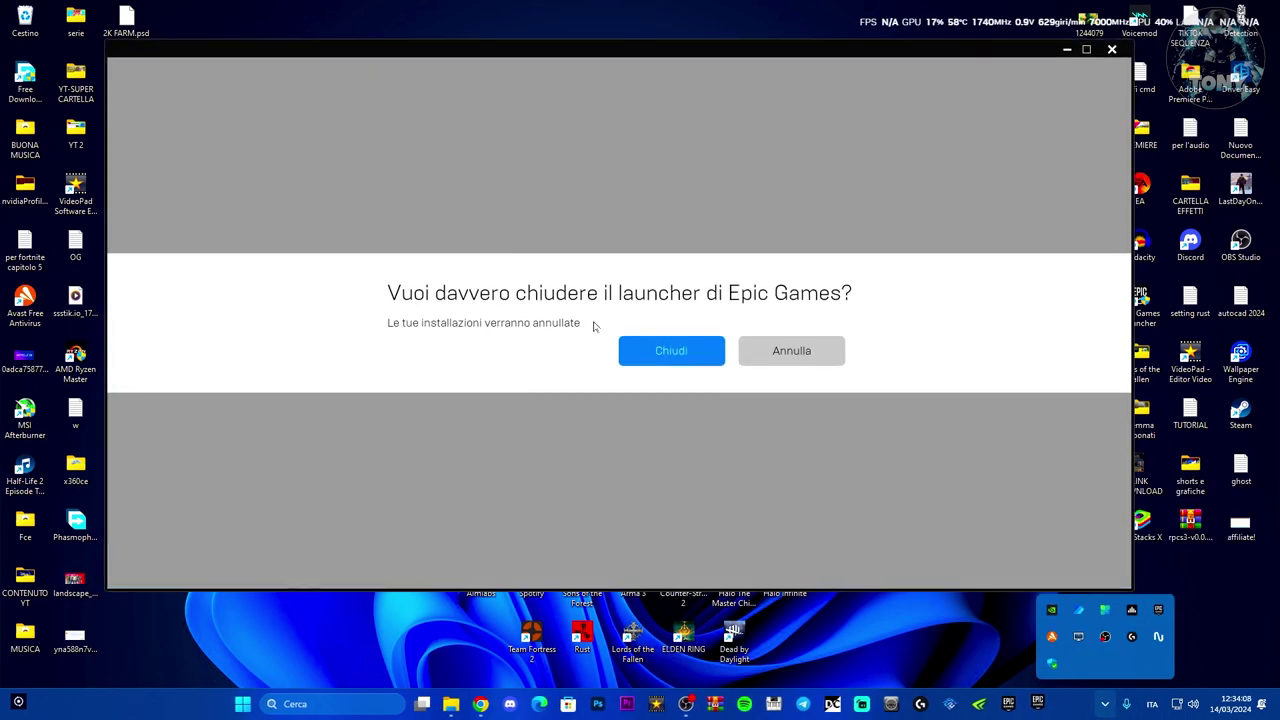
click(671, 350)
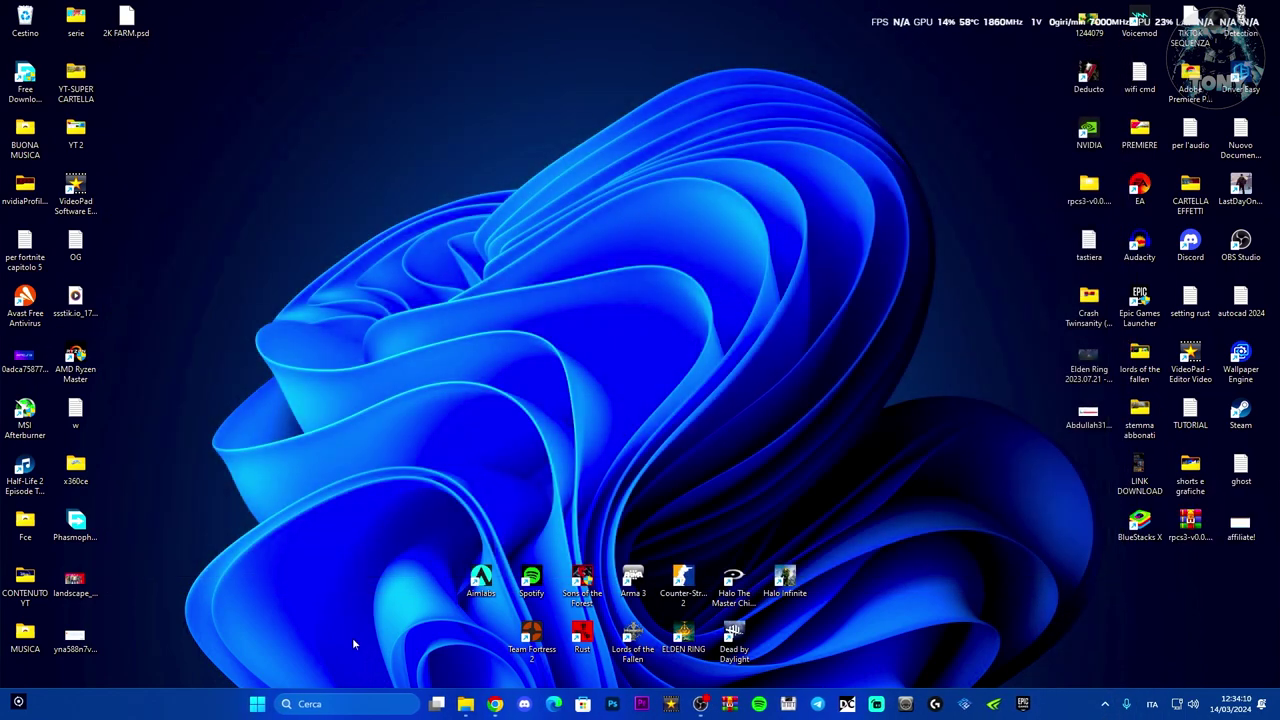
Search Windows for esegui and use the Esegui dialog to open the %appdata% folder.
click(294, 700)
text(esegui)
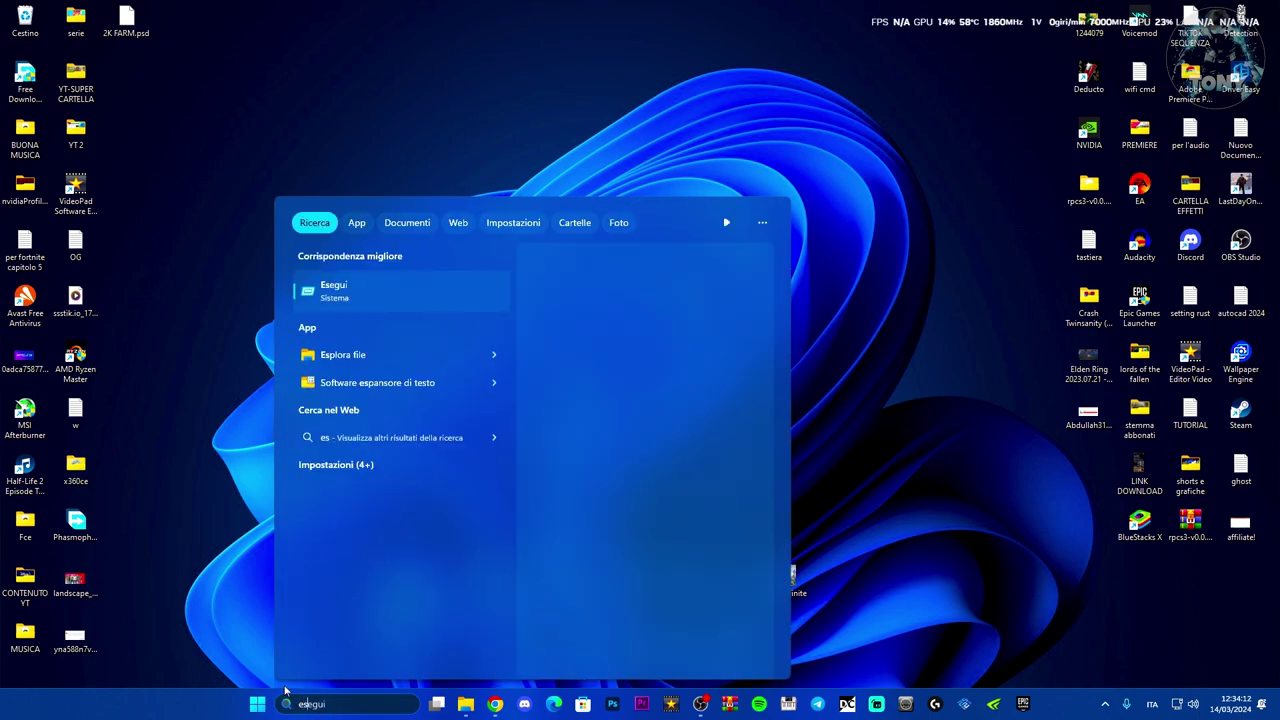
key(Return)
drag(190, 548, 560, 323)
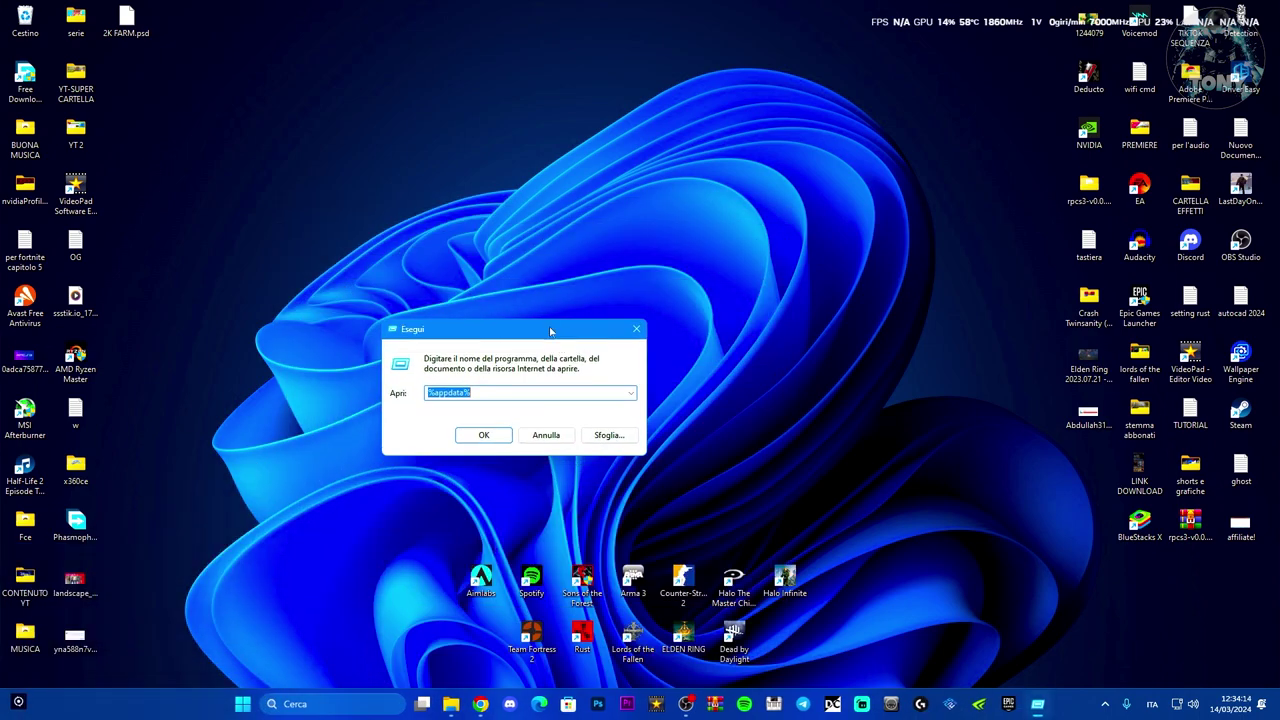
key(End)
click(476, 435)
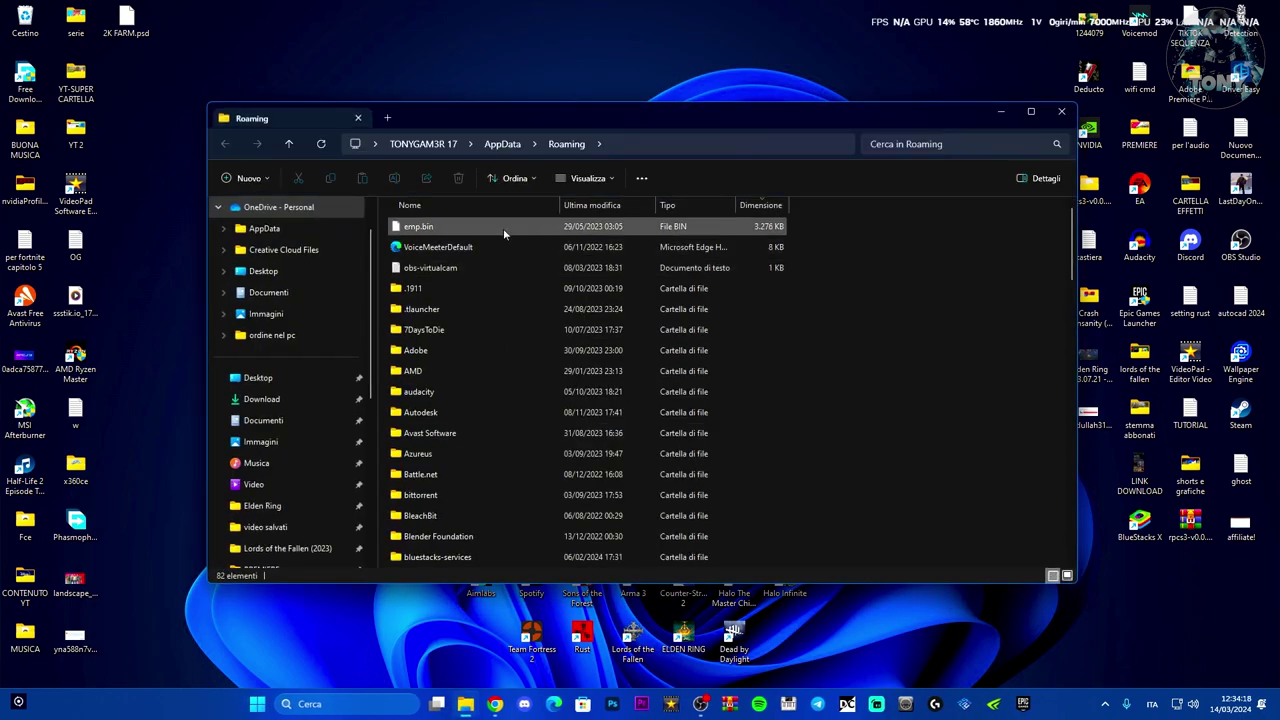
Go up to AppData and open the Saved folder inside Local\EpicGamesLauncher.
click(510, 143)
double_click(438, 226)
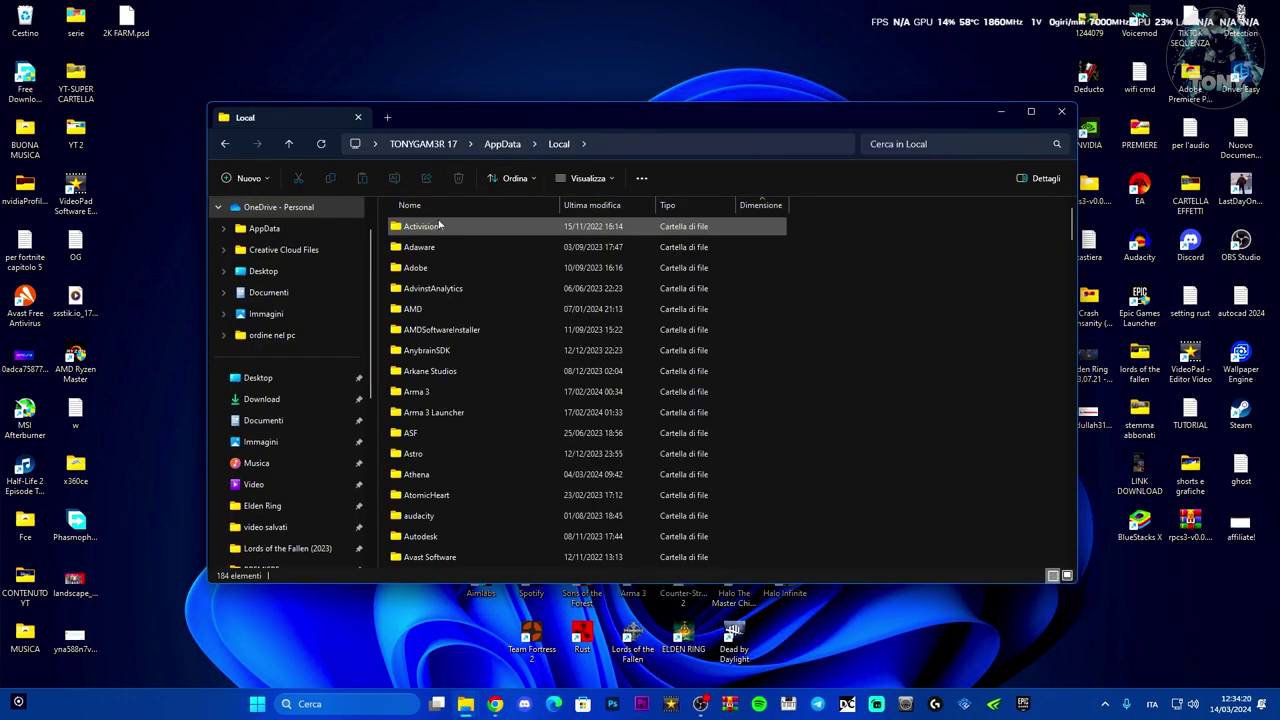
scroll(545, 380, down, 5)
scroll(548, 385, down, 12)
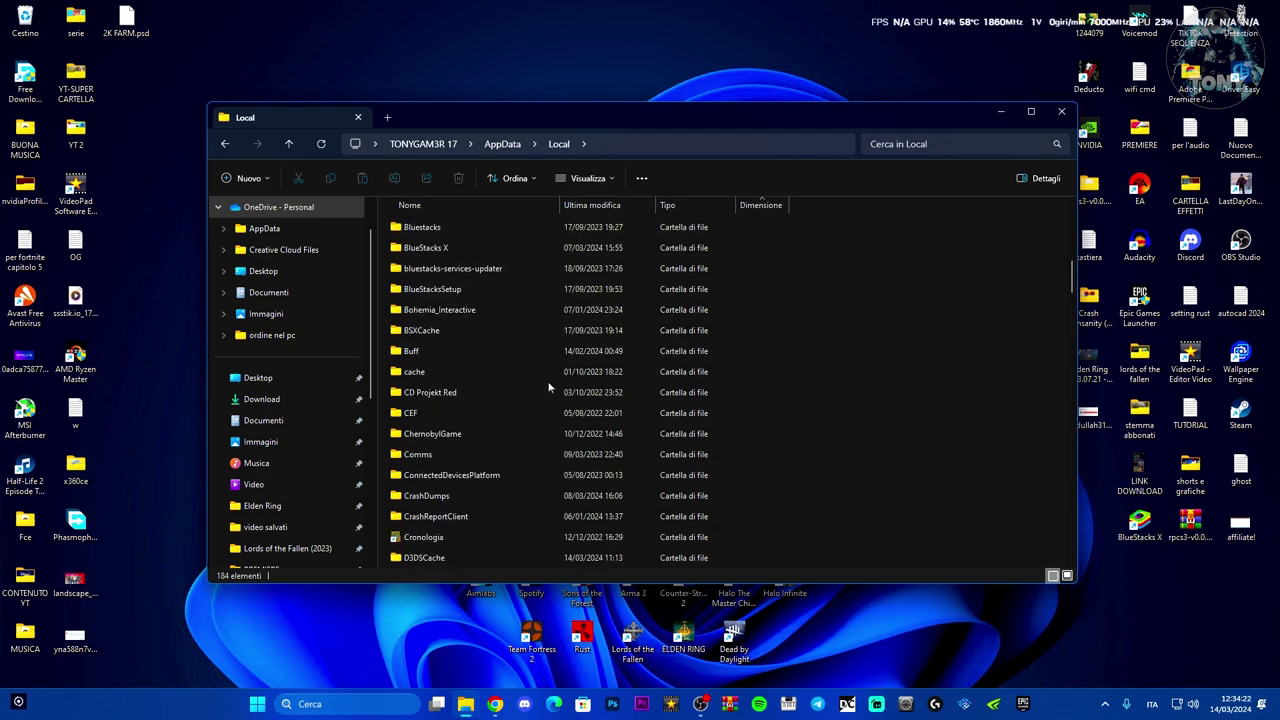
scroll(548, 381, down, 1)
click(494, 415)
double_click(496, 415)
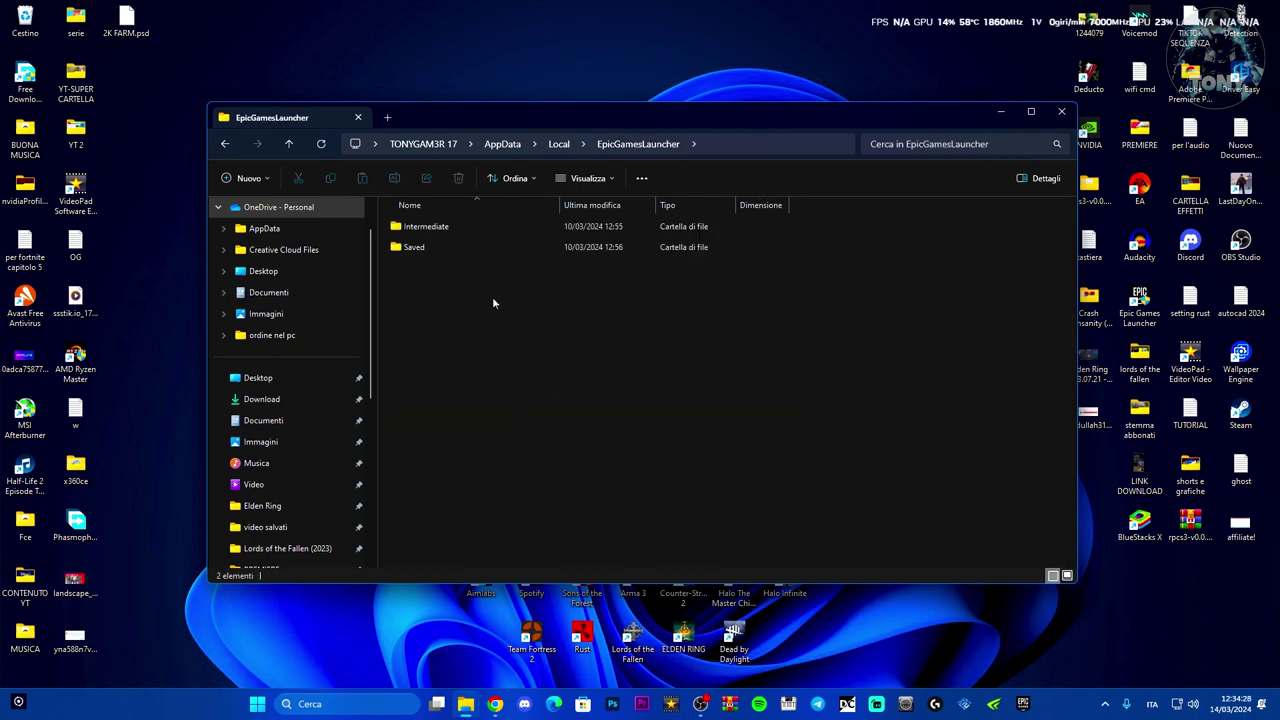
double_click(477, 248)
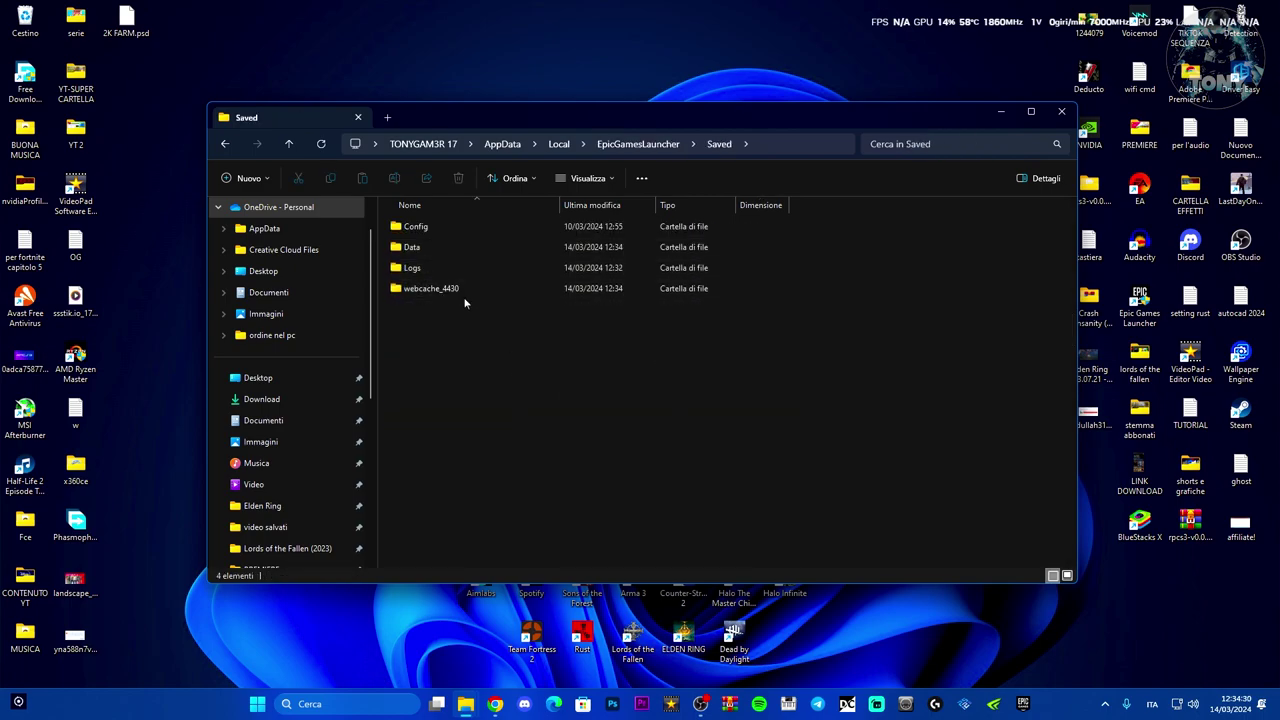
Delete the webcache_4430 folder from the launcher's Saved folder.
click(468, 292)
mouse_move(500, 298)
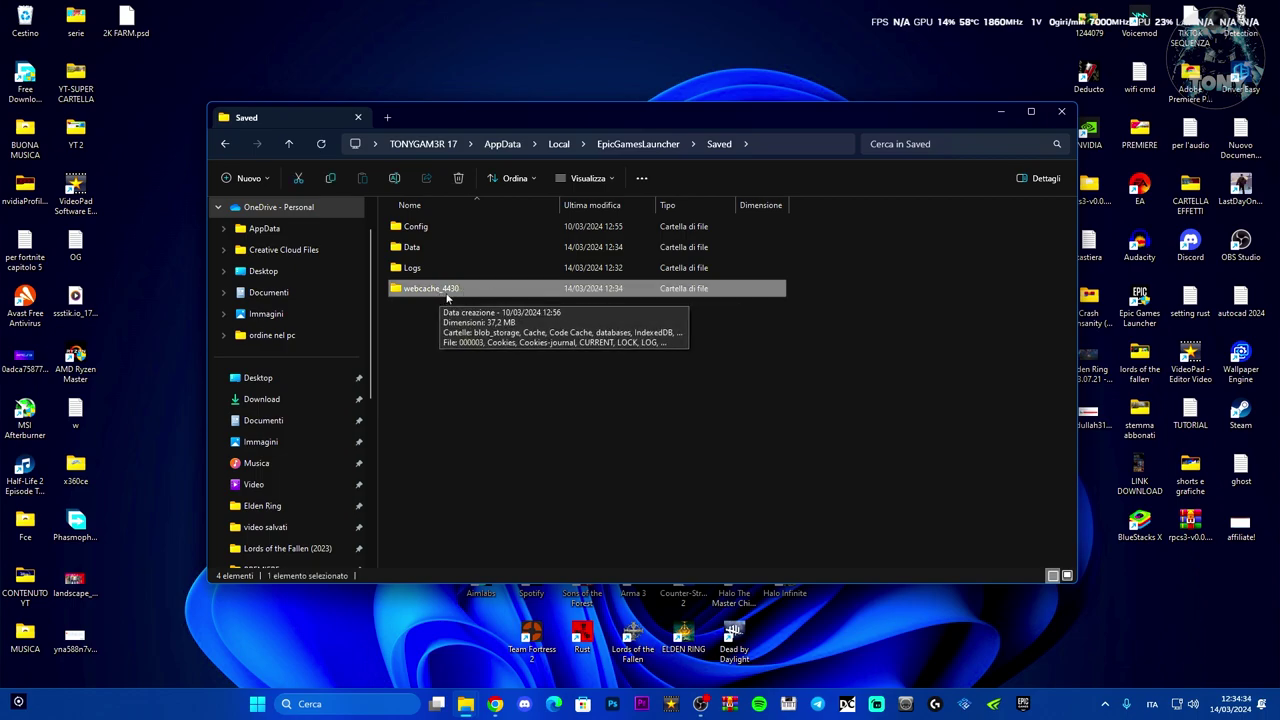
key(Delete)
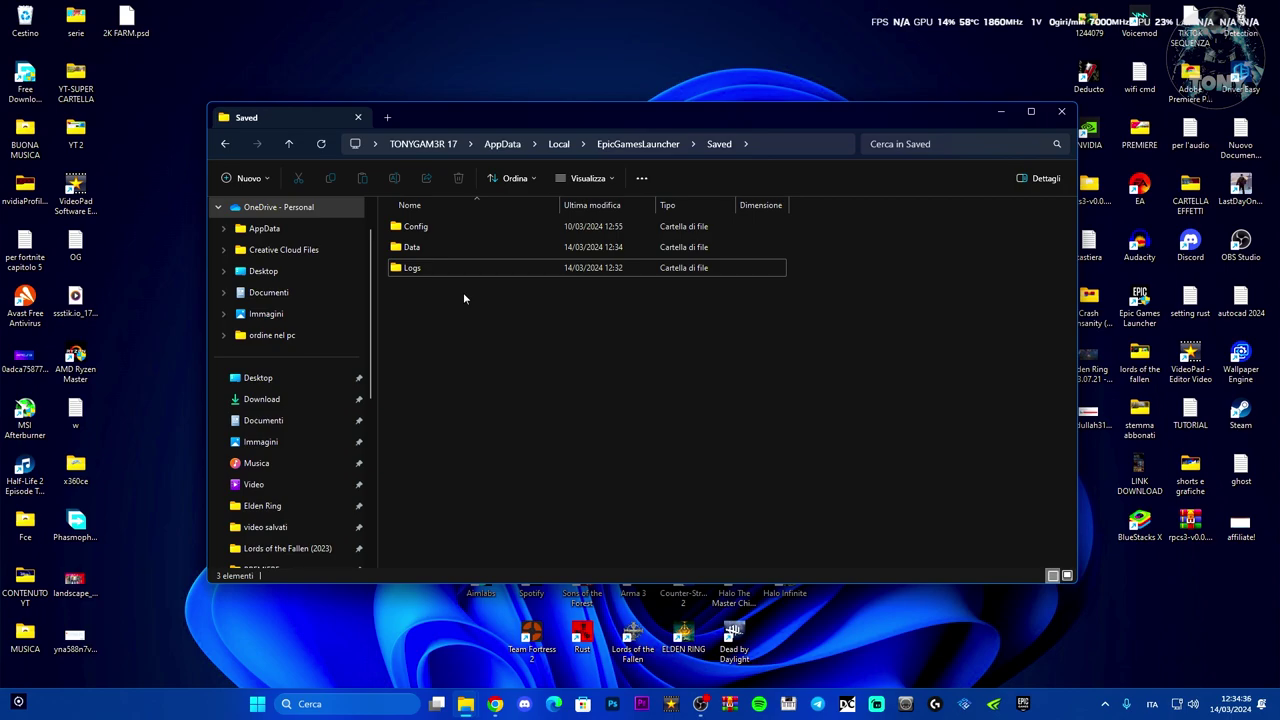
Delete the CrashReportClient folder inside Config, and go back to the EpicGamesLauncher folder in Local.
drag(523, 109, 499, 100)
double_click(423, 224)
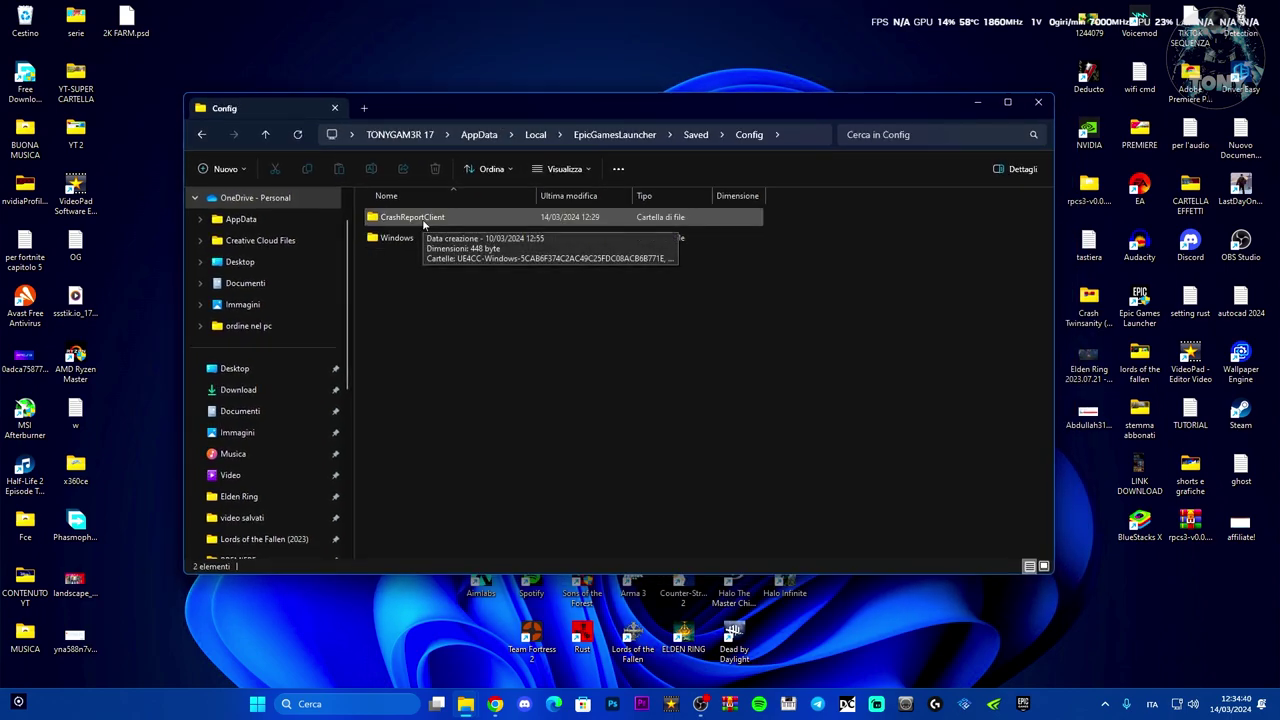
click(422, 219)
key(Delete)
click(201, 134)
click(201, 134)
click(201, 134)
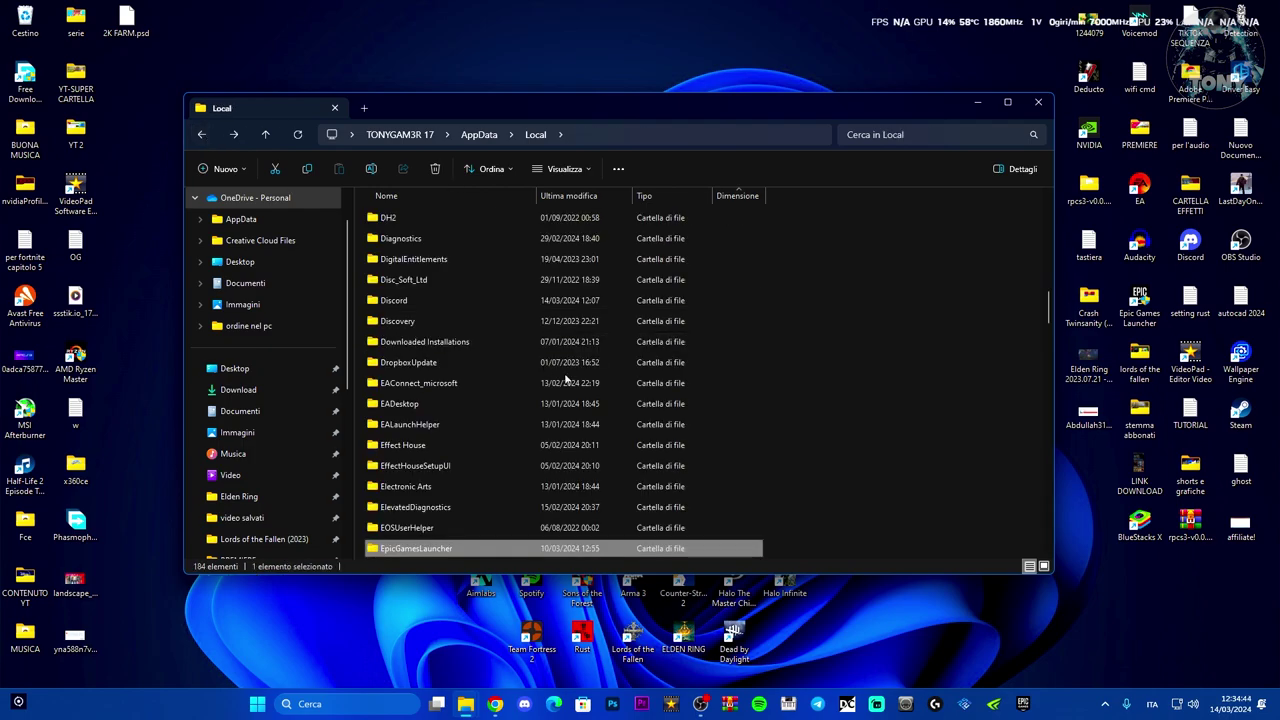
scroll(567, 378, down, 3)
Relaunch the Epic Games launcher to test it, and quit it completely again.
click(1025, 708)
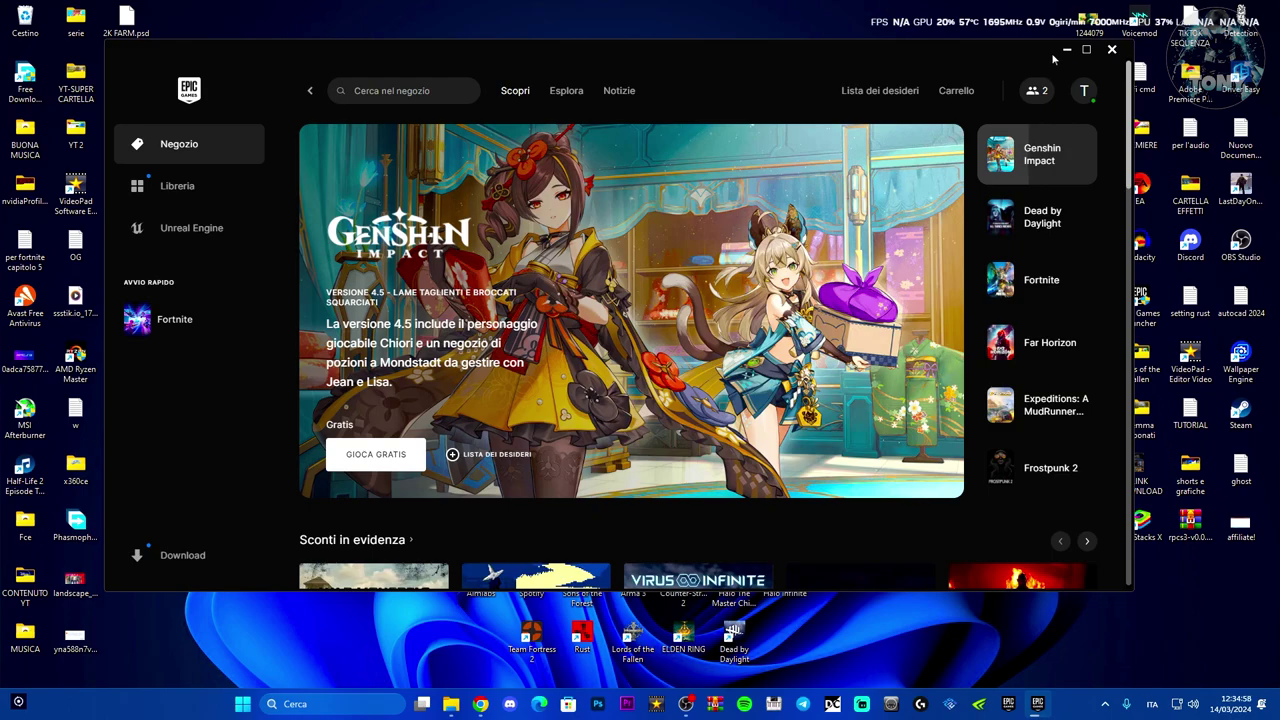
click(1111, 49)
click(1105, 703)
right_click(1158, 610)
click(1176, 600)
click(671, 355)
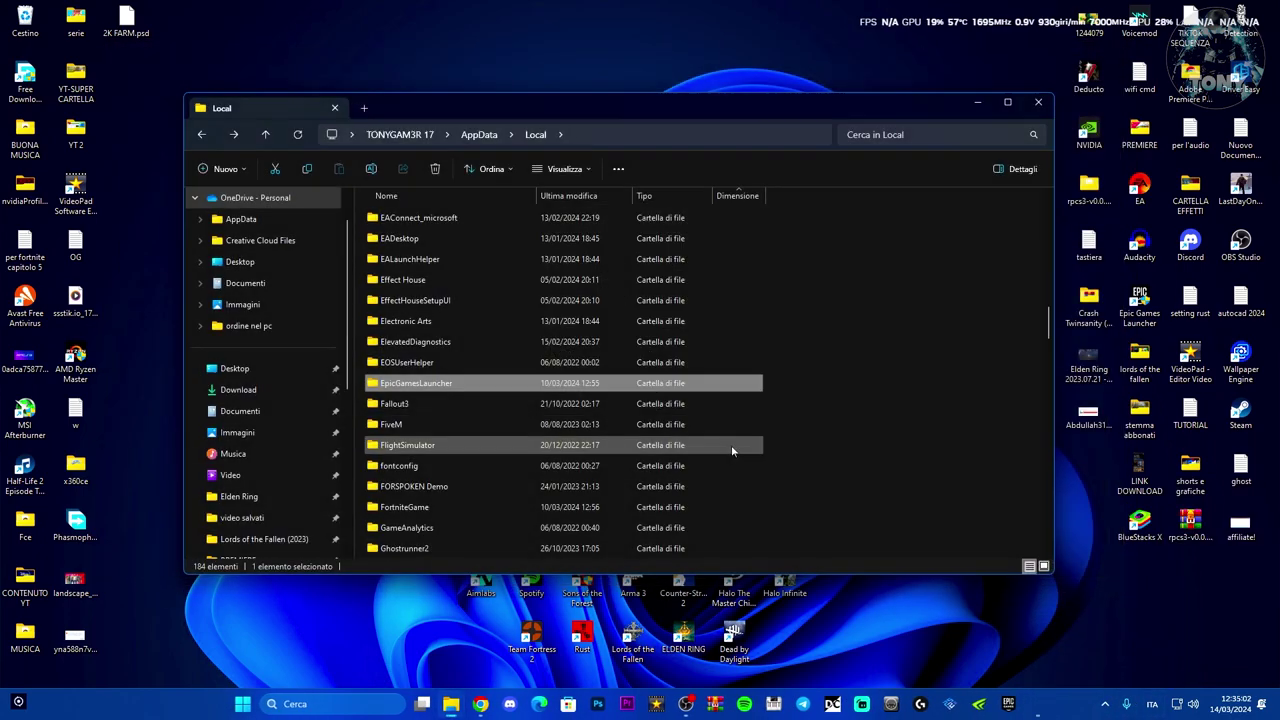
Delete the whole EpicGamesLauncher folder from Local, empty the Cestino, and close the file window.
key(Delete)
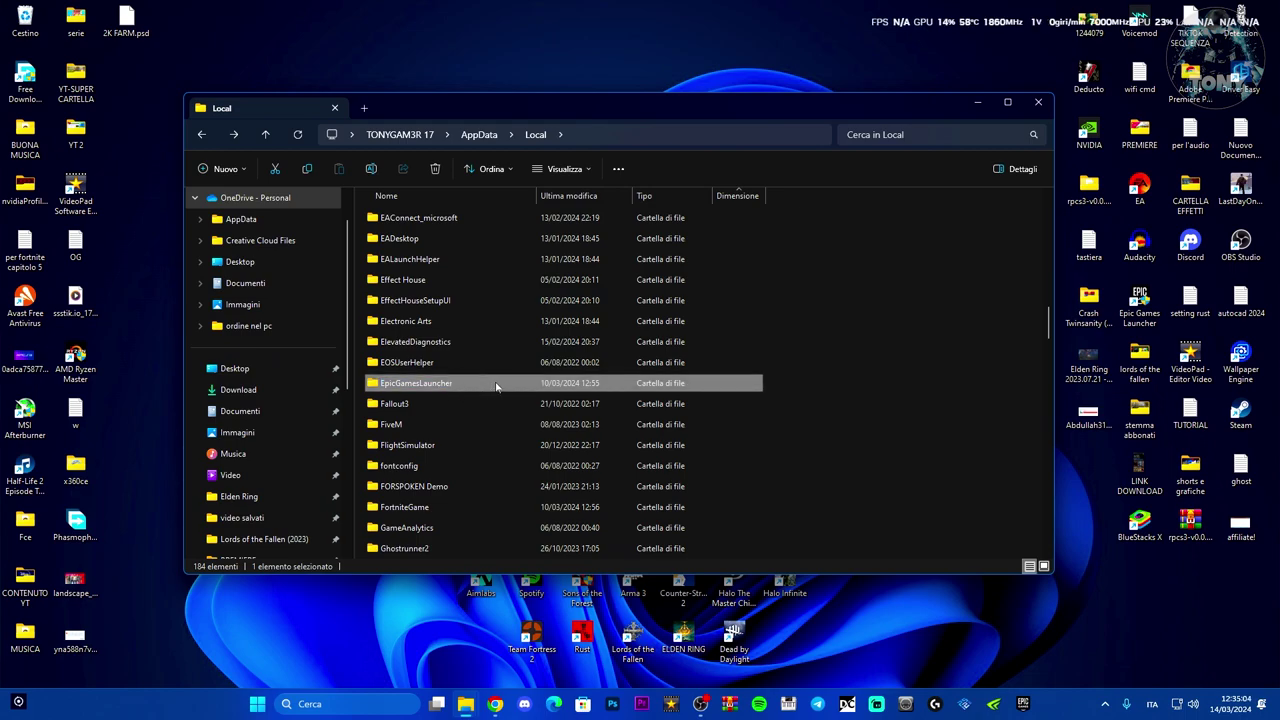
right_click(25, 20)
click(60, 80)
click(690, 360)
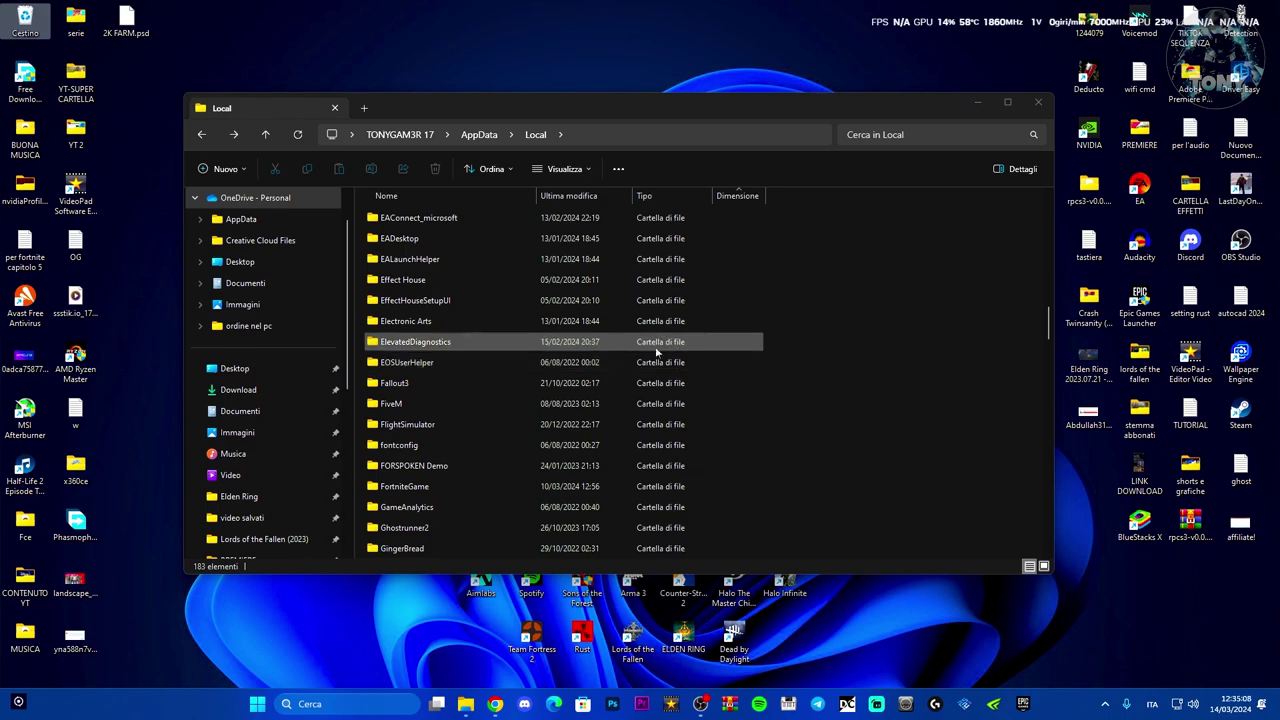
drag(633, 103, 632, 110)
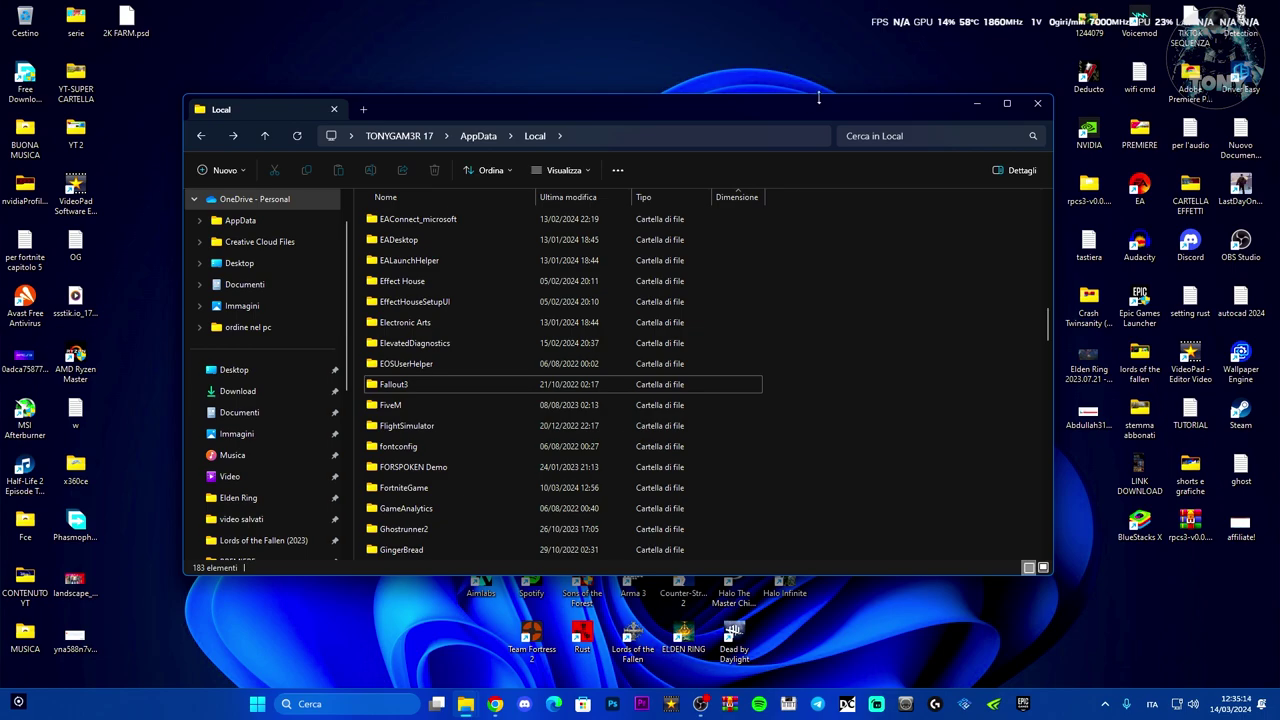
click(1037, 103)
Open Gestione dispositivi and inspect the driver options of the NVIDIA GeForce GTX 1660 SUPER under Schede video.
right_click(257, 703)
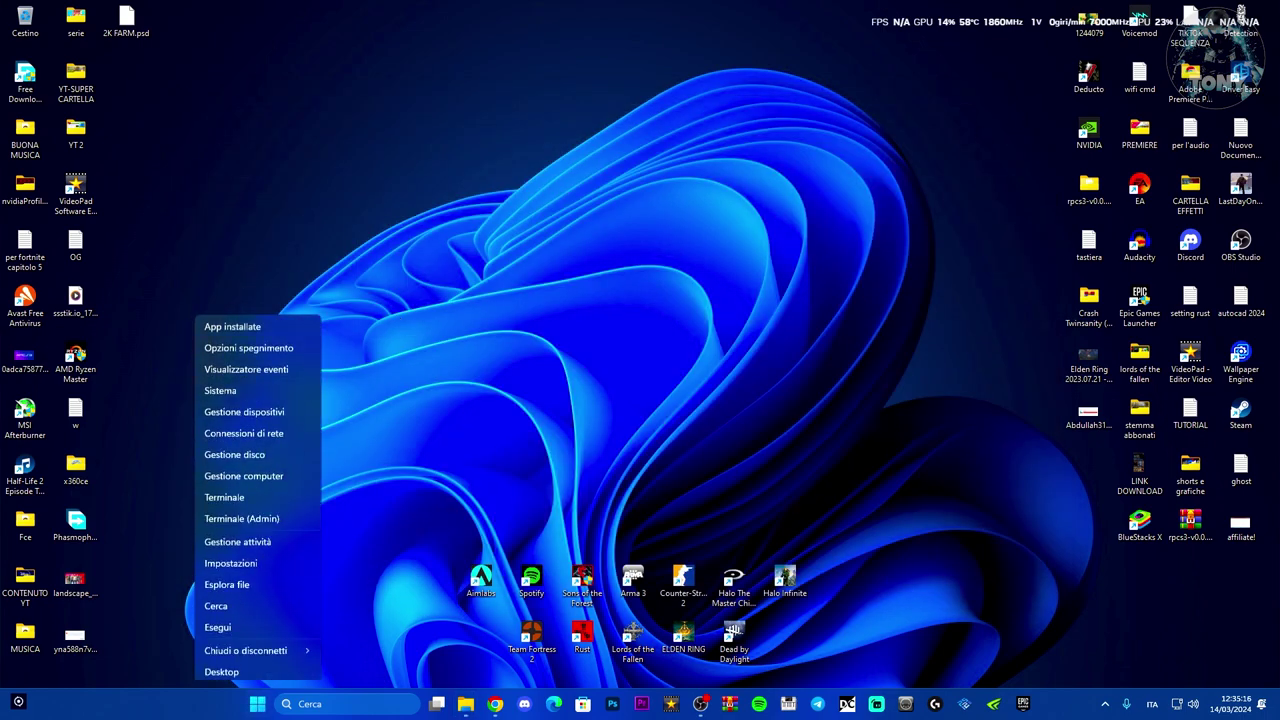
click(238, 408)
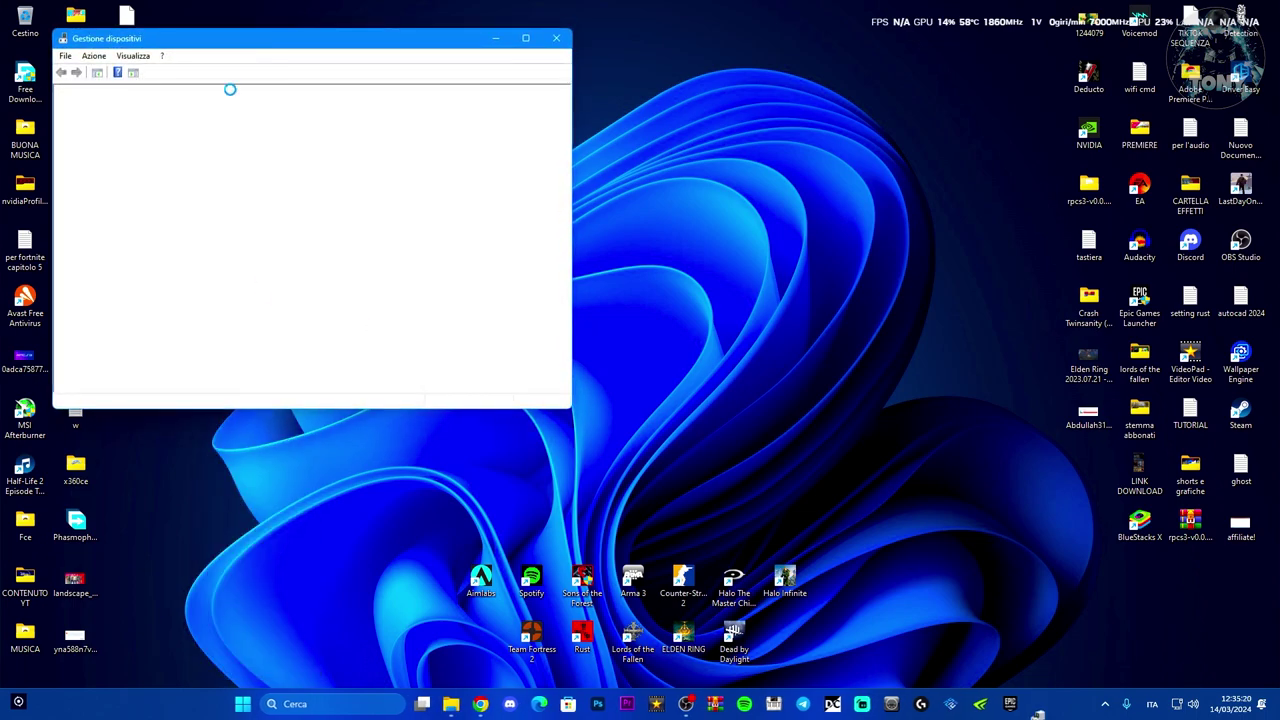
scroll(218, 260, down, 1)
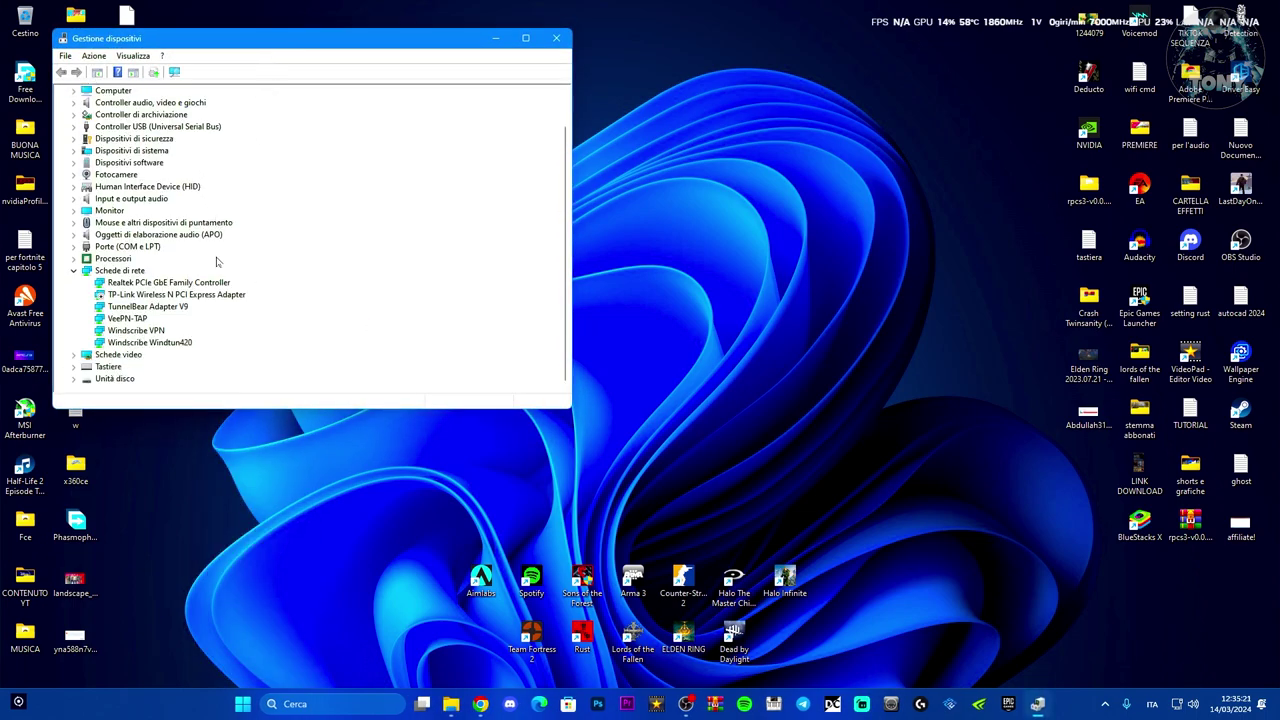
click(73, 355)
click(144, 367)
right_click(147, 368)
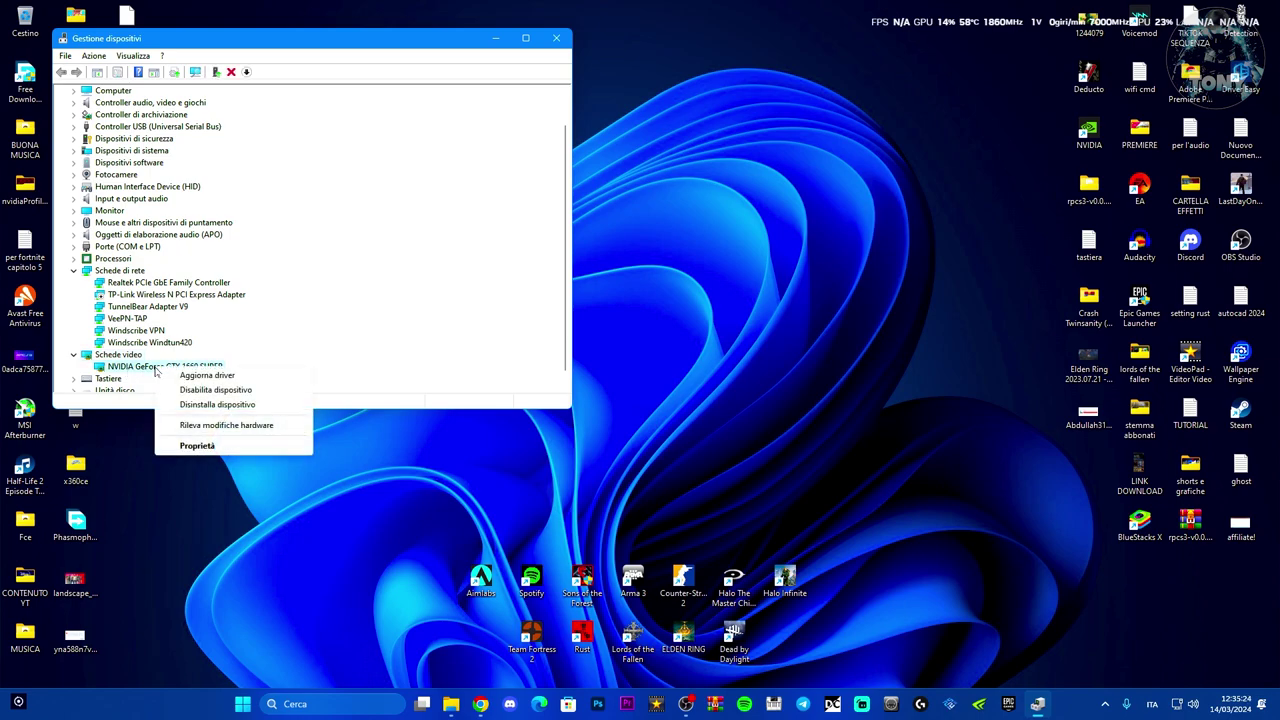
click(381, 41)
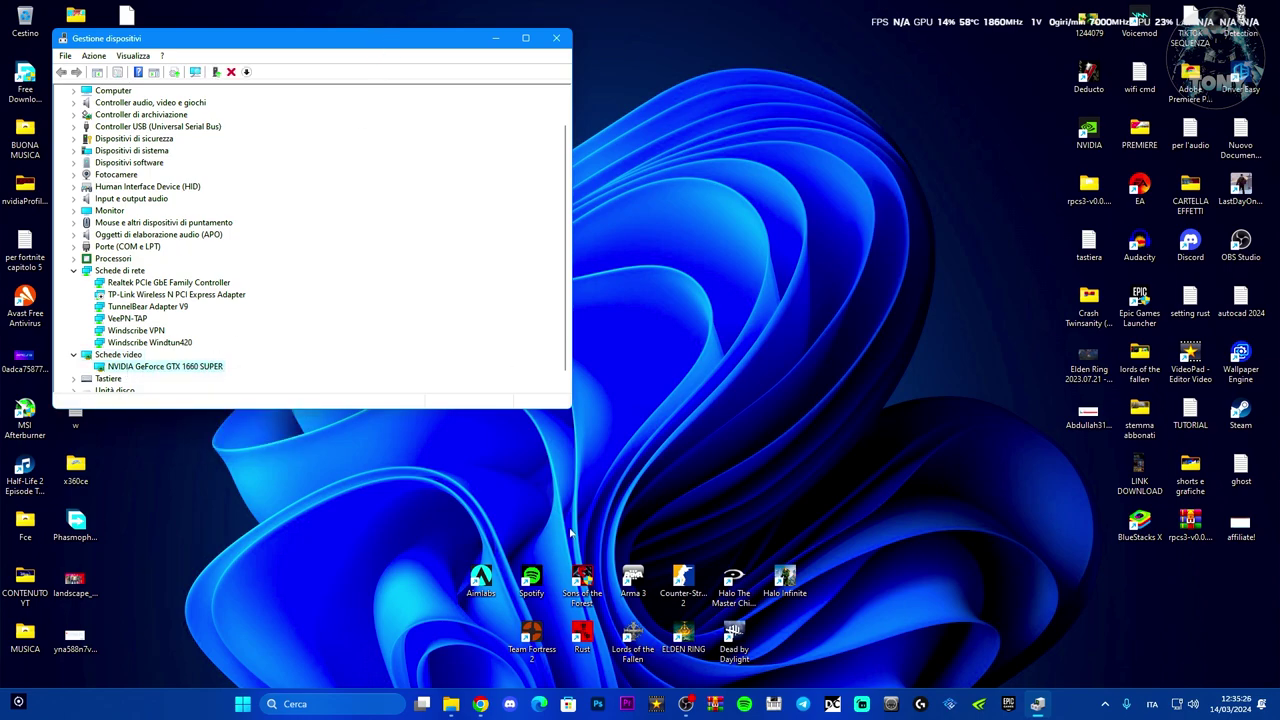
Switch to Chrome and review the NVIDIA GeForce driver page and the AMD Drivers and Support product selection.
click(480, 703)
key(ctrl+5)
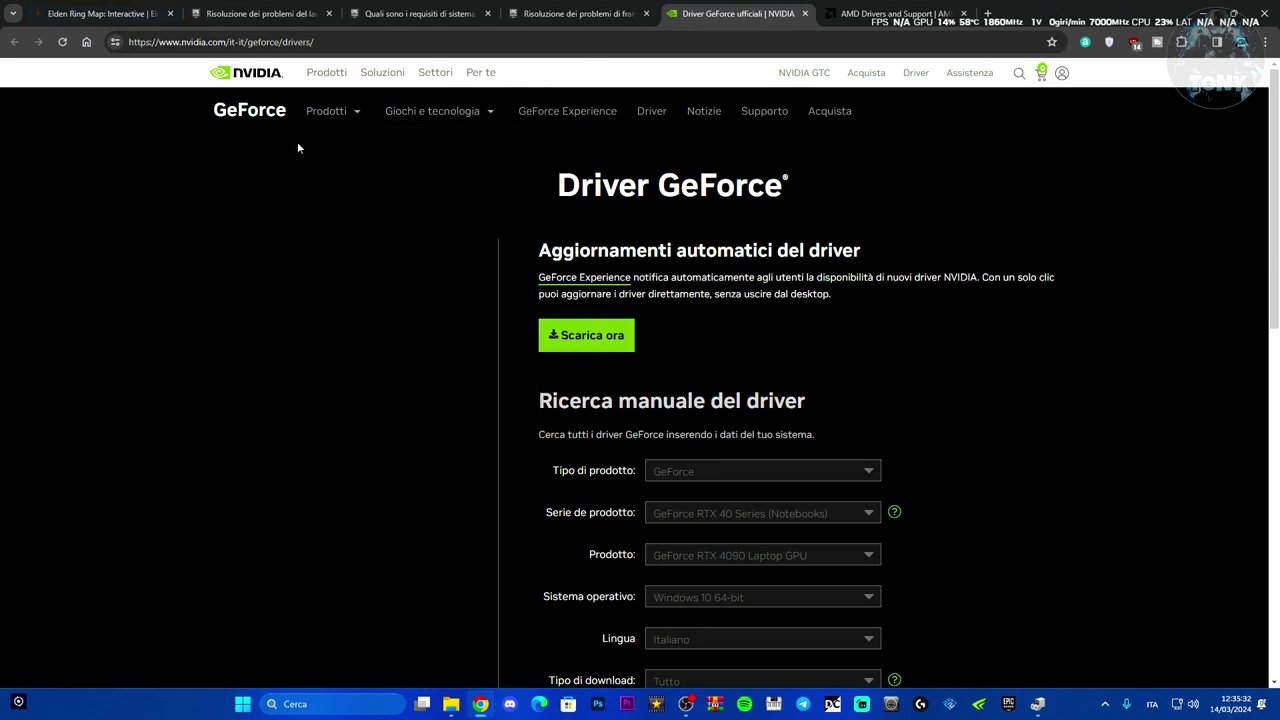
click(880, 13)
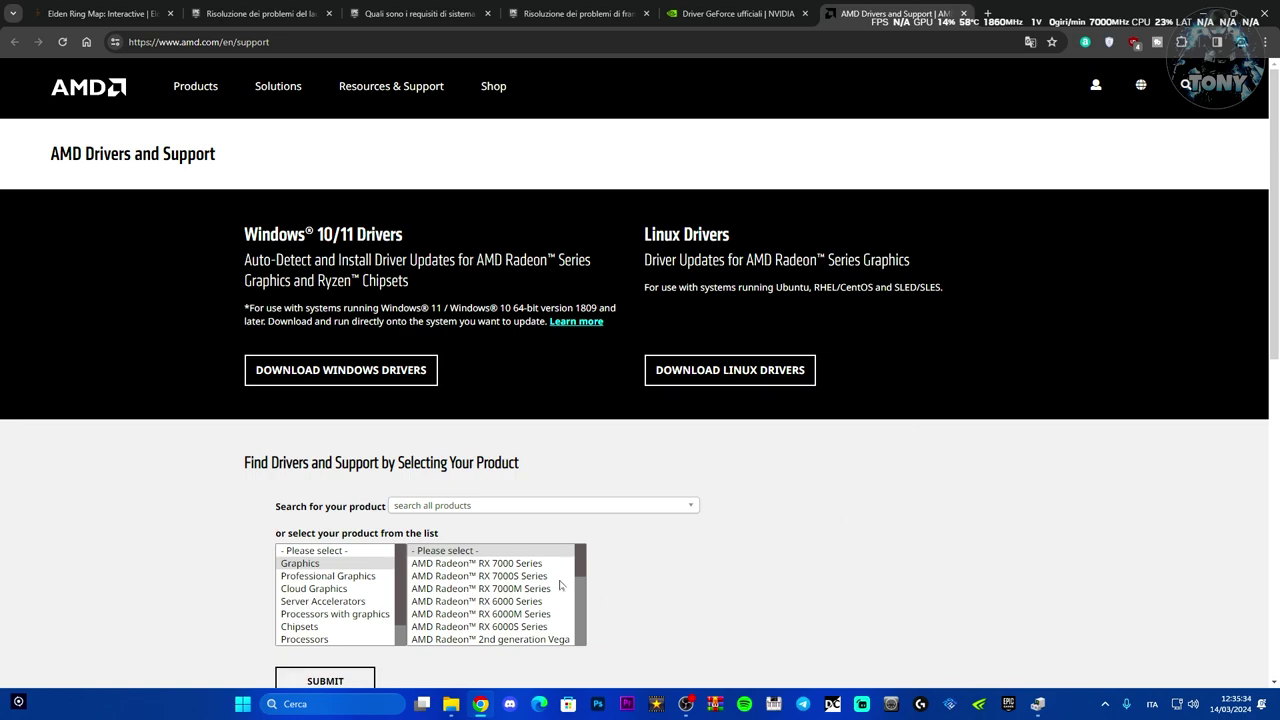
scroll(863, 557, down, 2)
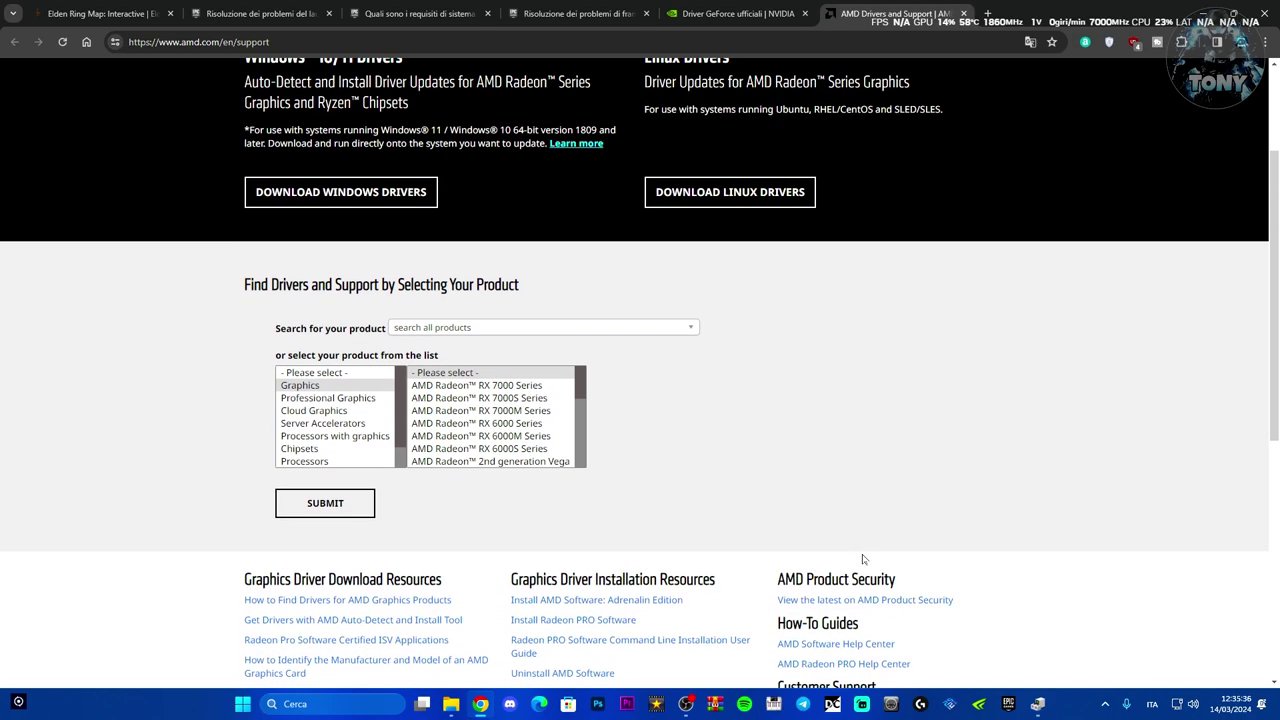
Try to submit the AMD driver selection with only Graphics chosen, dismiss the alert, and look over the page.
click(477, 328)
scroll(540, 440, down, 5)
click(777, 430)
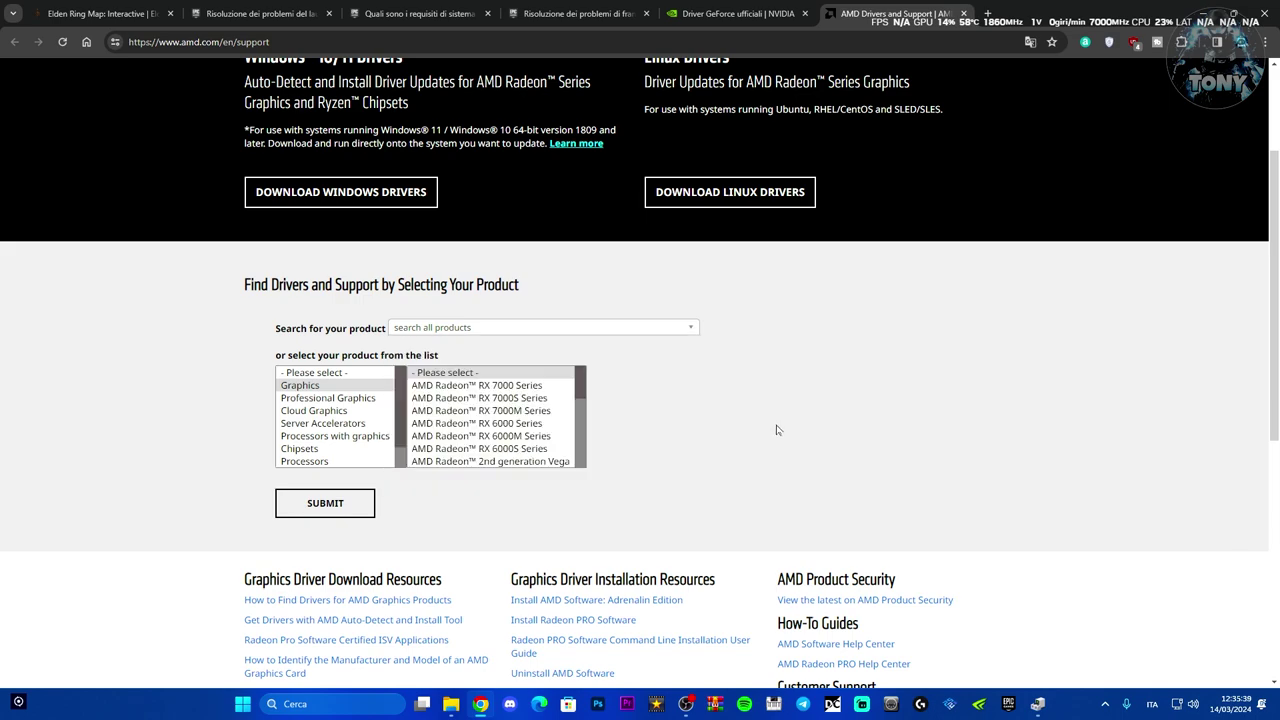
click(326, 505)
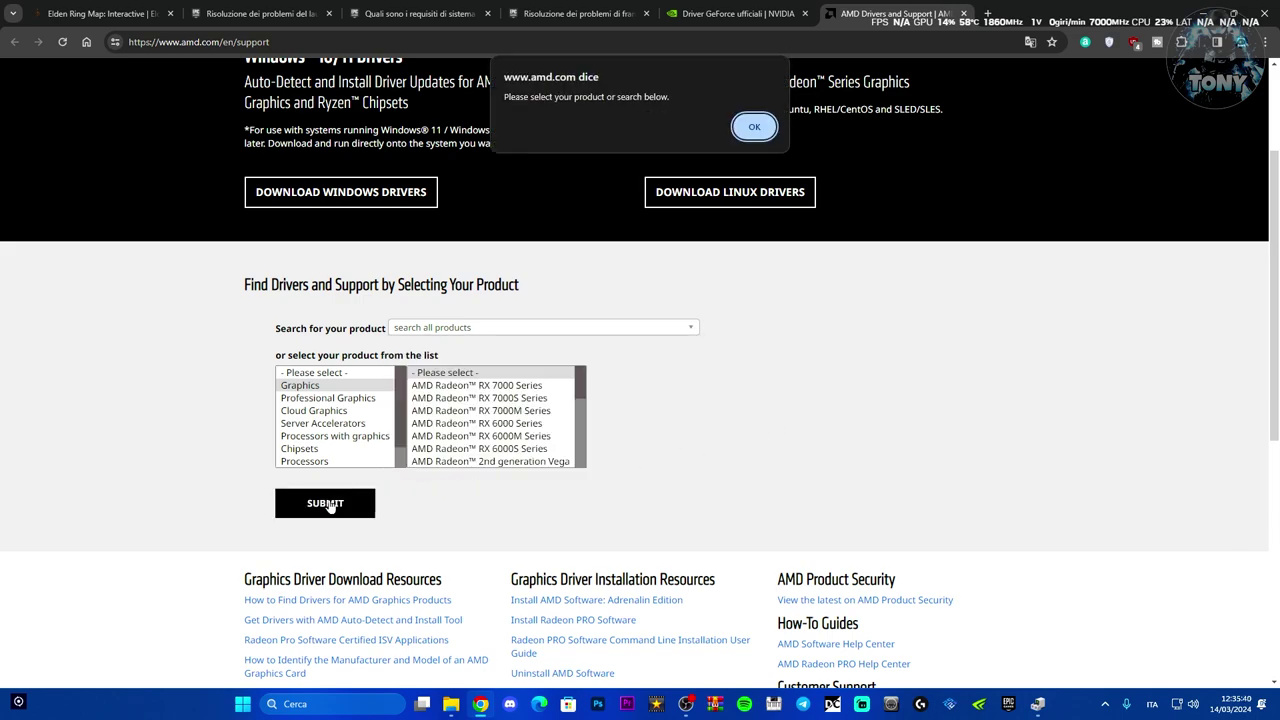
click(754, 127)
scroll(957, 406, down, 3)
scroll(959, 404, up, 5)
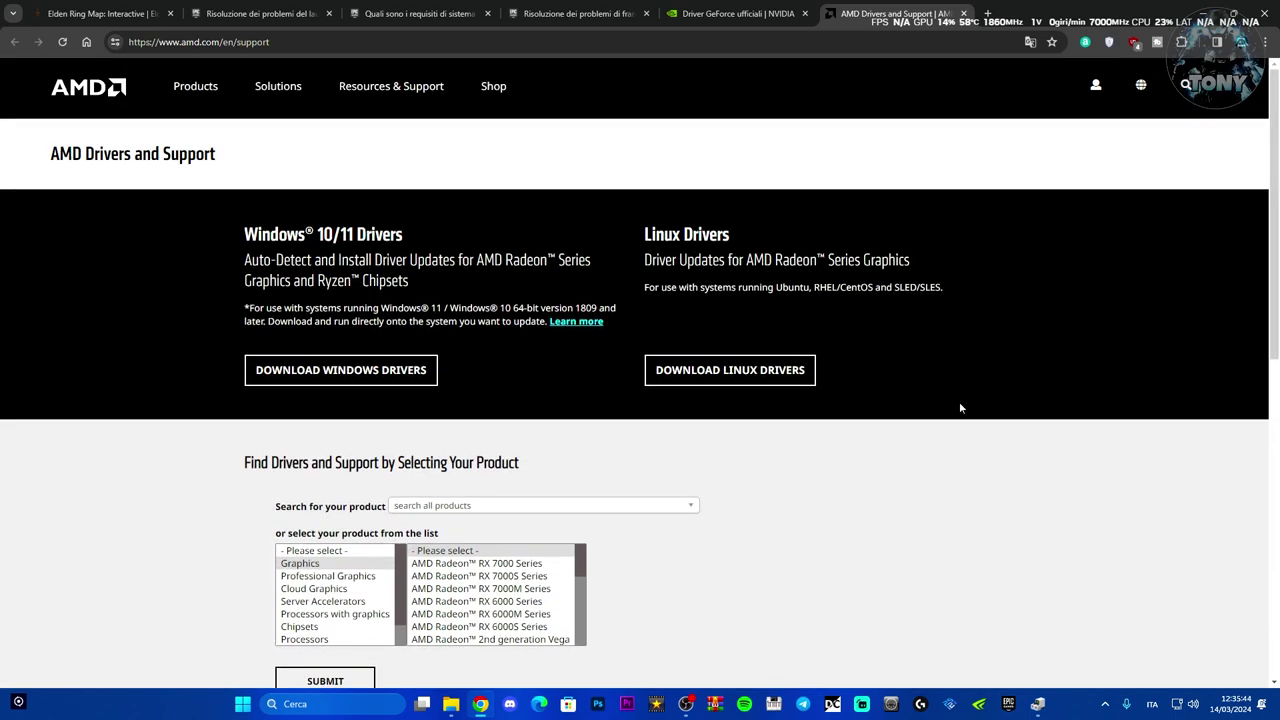
On the NVIDIA driver page, set the manual driver search to GeForce, GeForce 16 Series and GeForce GTX 1660 SUPER.
click(736, 14)
scroll(895, 330, down, 2)
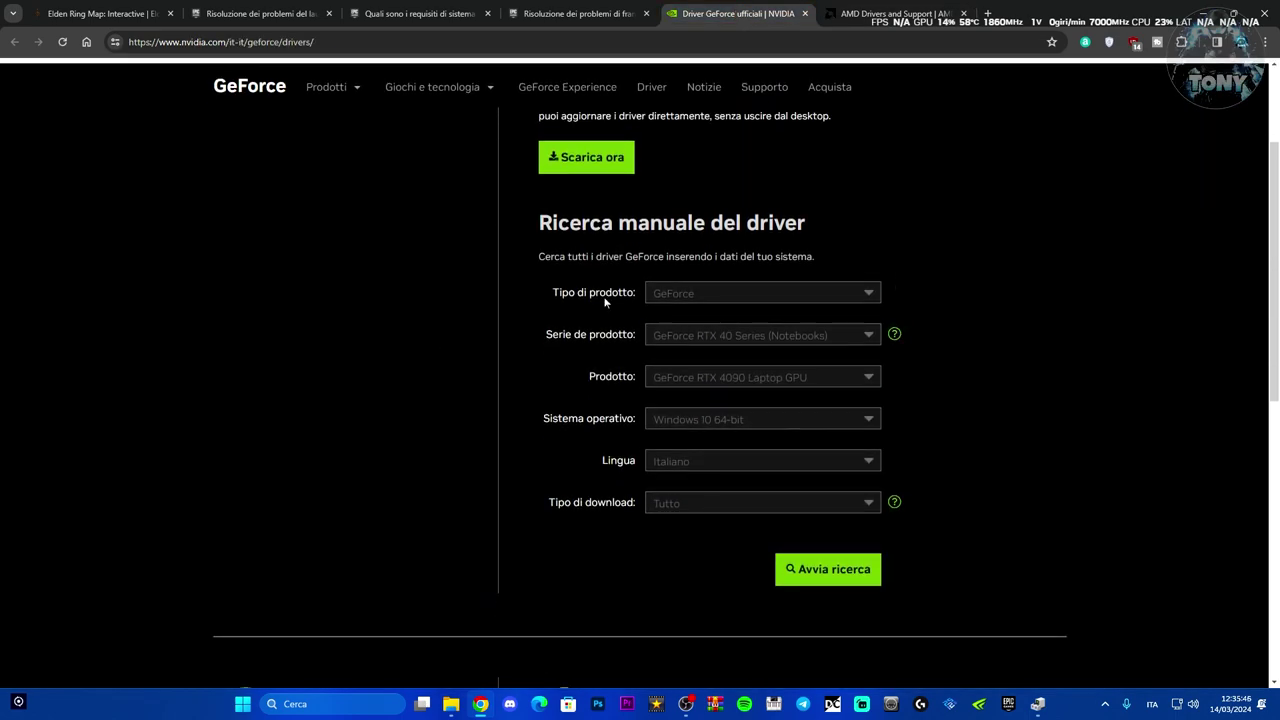
click(736, 293)
click(687, 314)
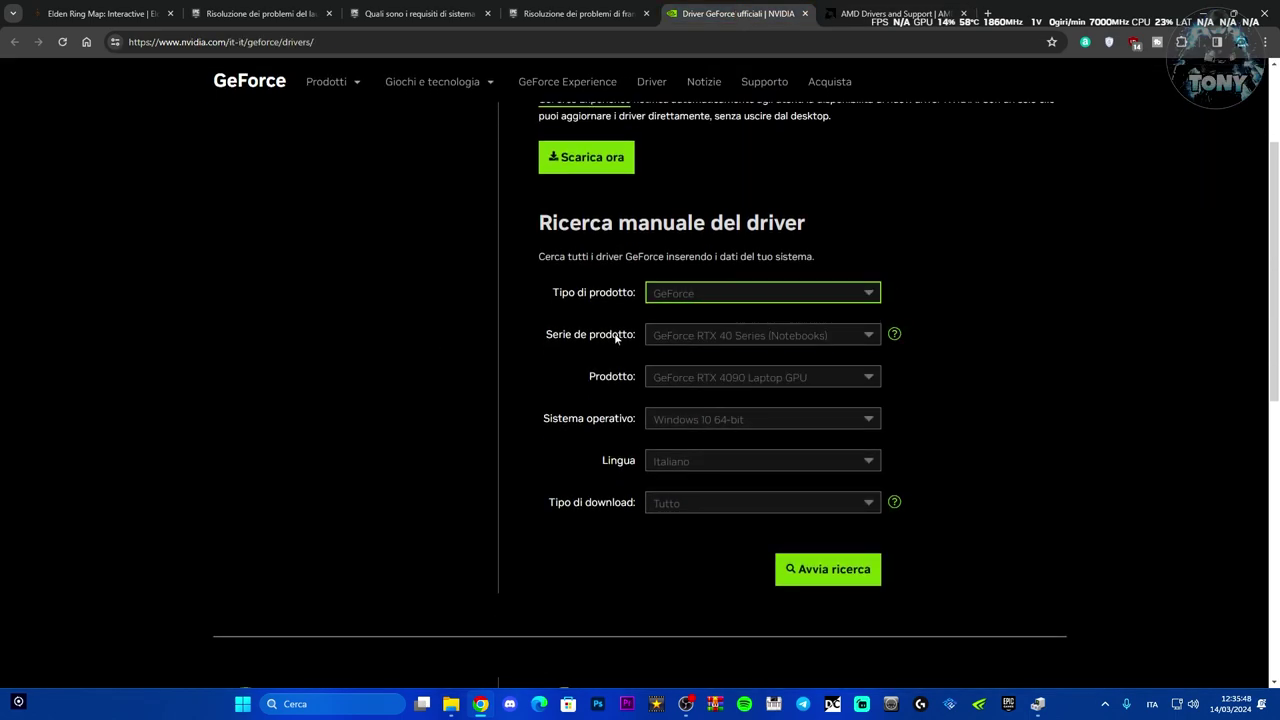
click(705, 337)
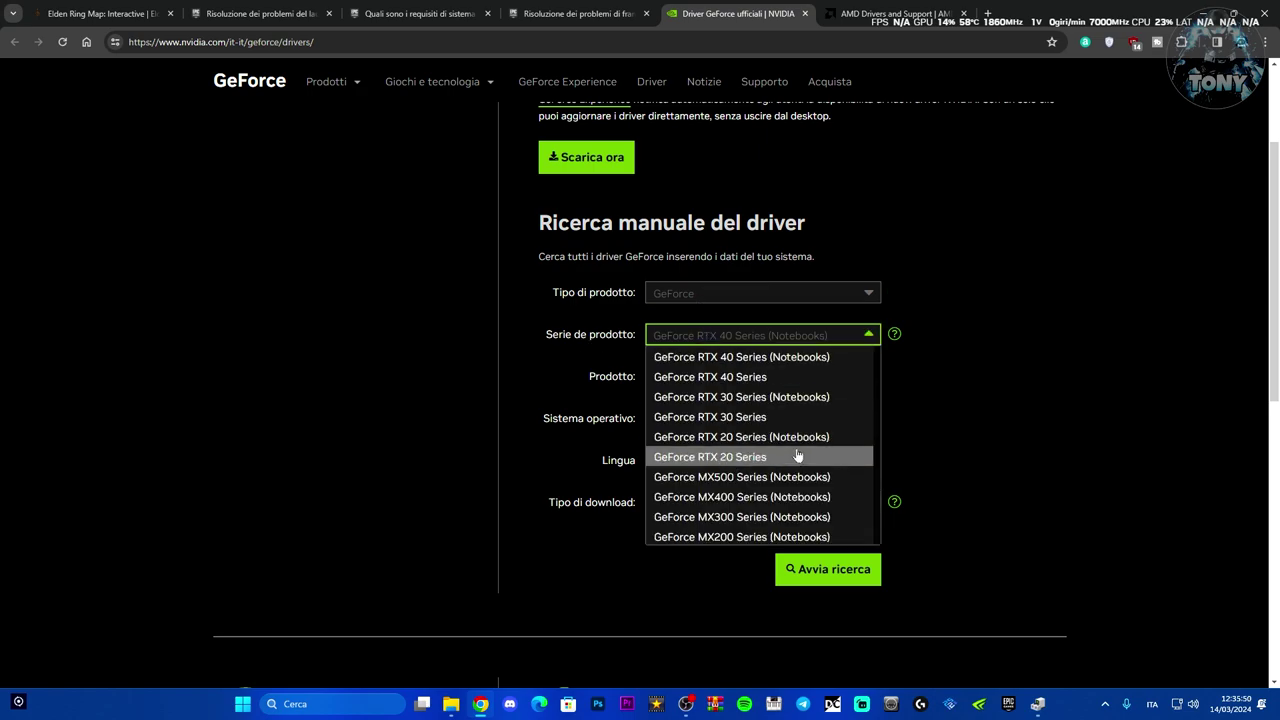
scroll(876, 375, down, 3)
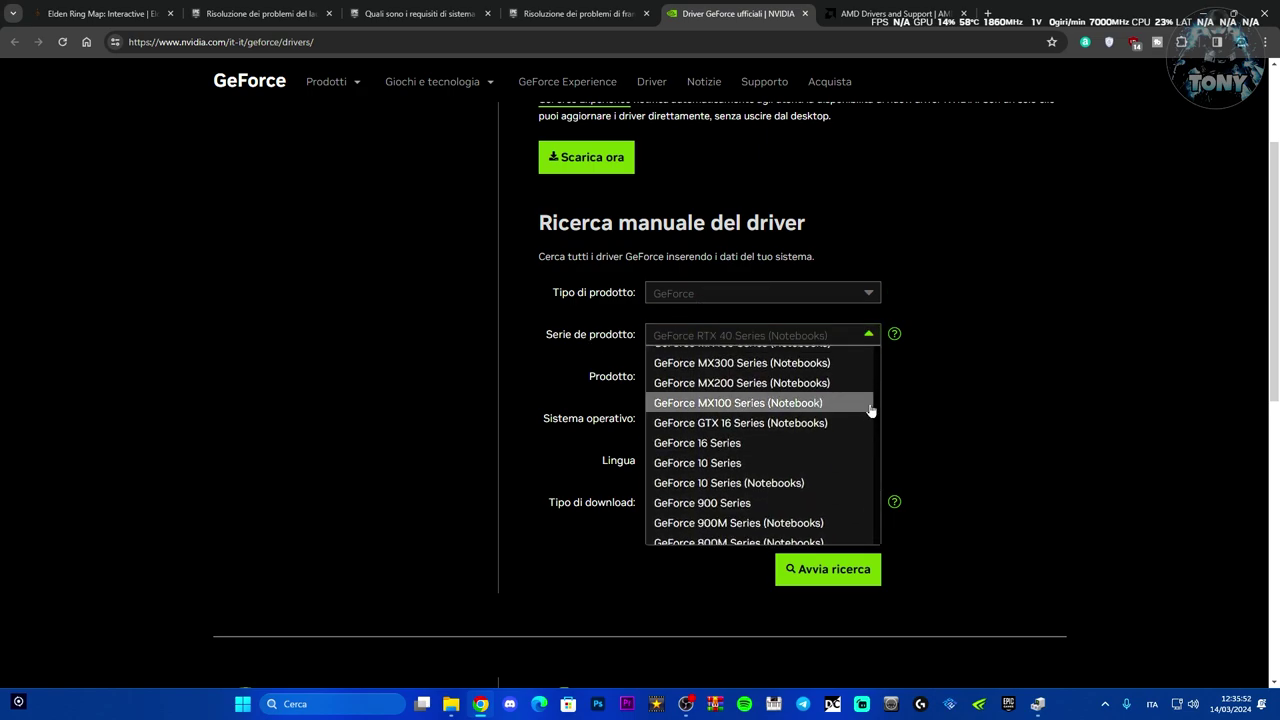
click(720, 447)
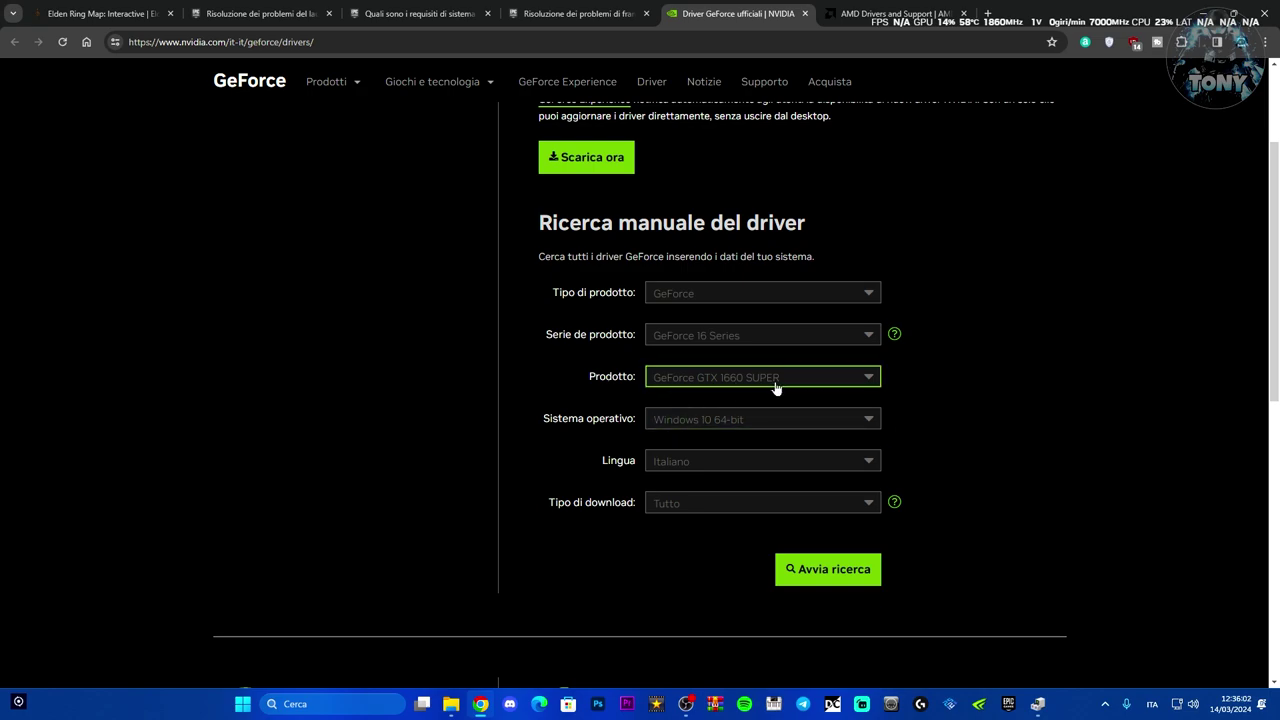
Set the operating system to Windows 11 and the download type to Tutto, and run the NVIDIA driver search.
click(746, 418)
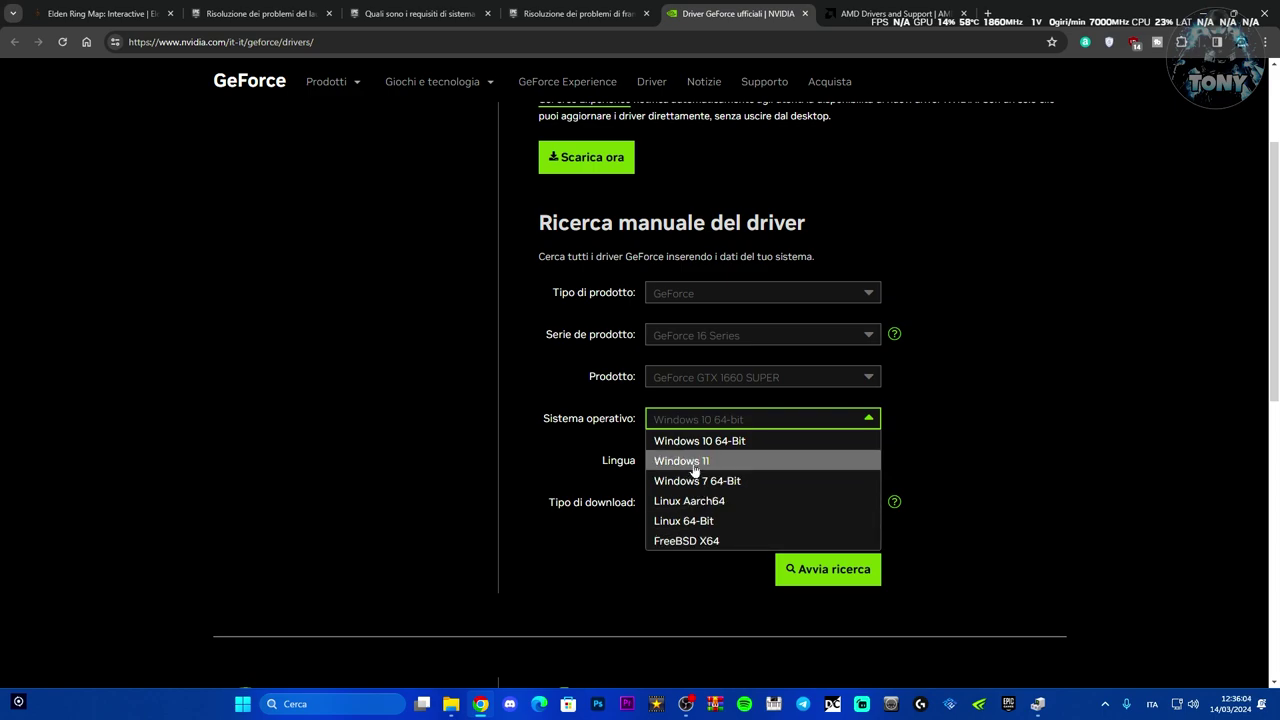
click(693, 460)
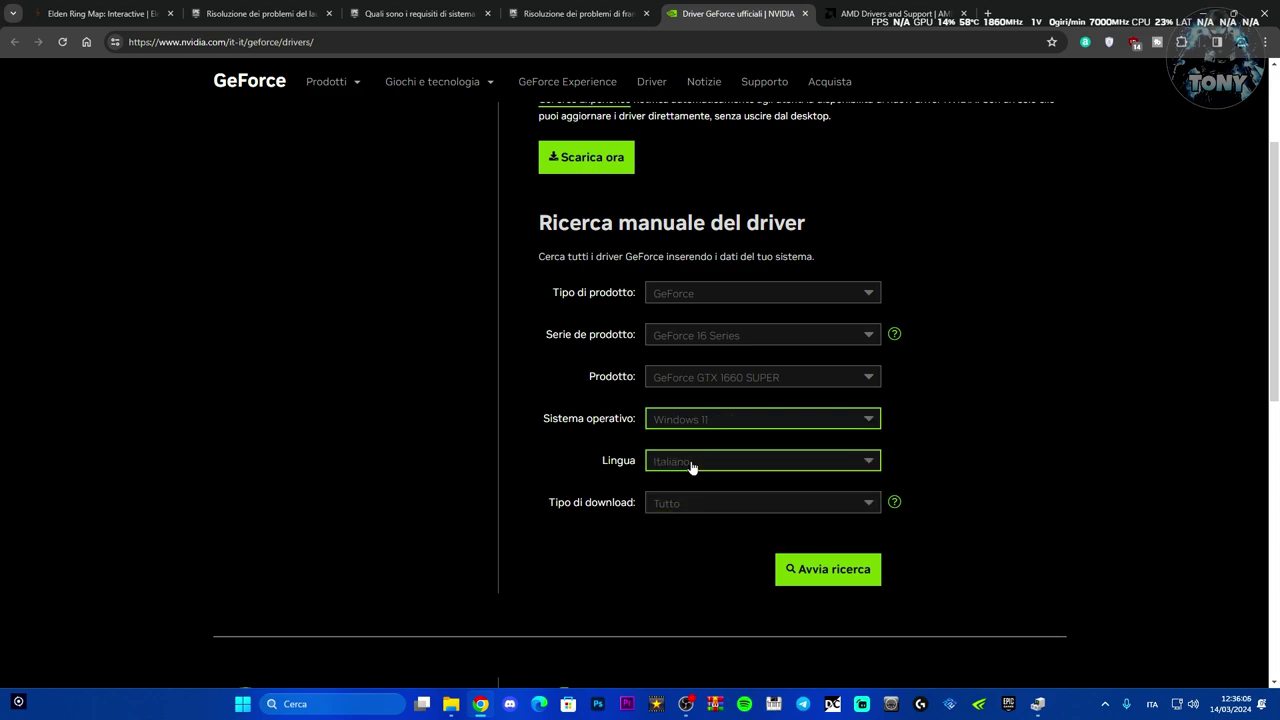
click(688, 504)
click(700, 524)
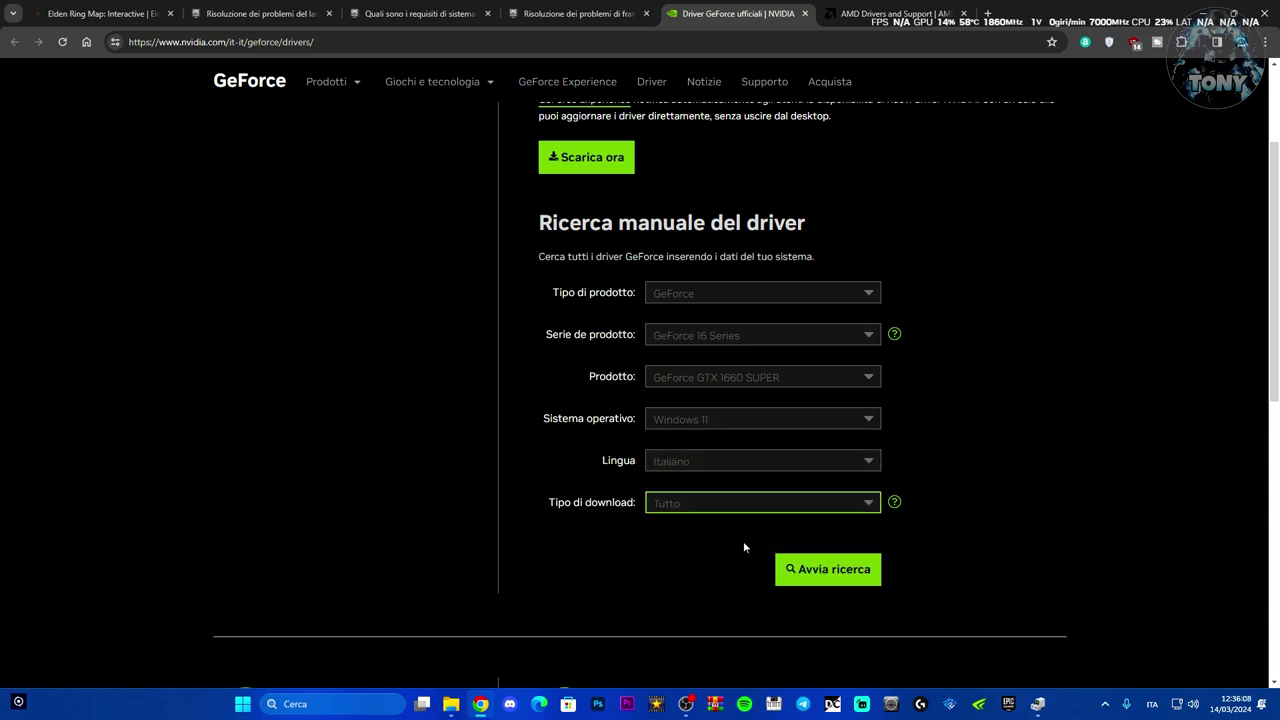
click(813, 568)
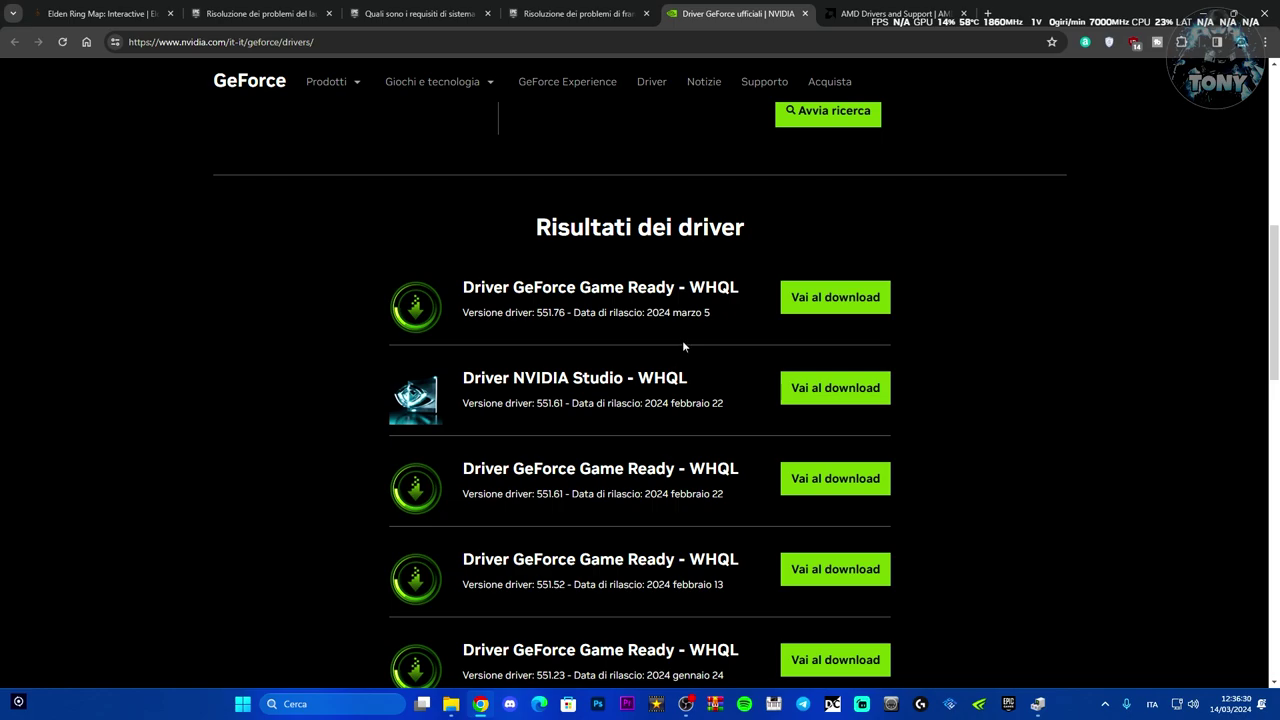
scroll(684, 347, down, 3)
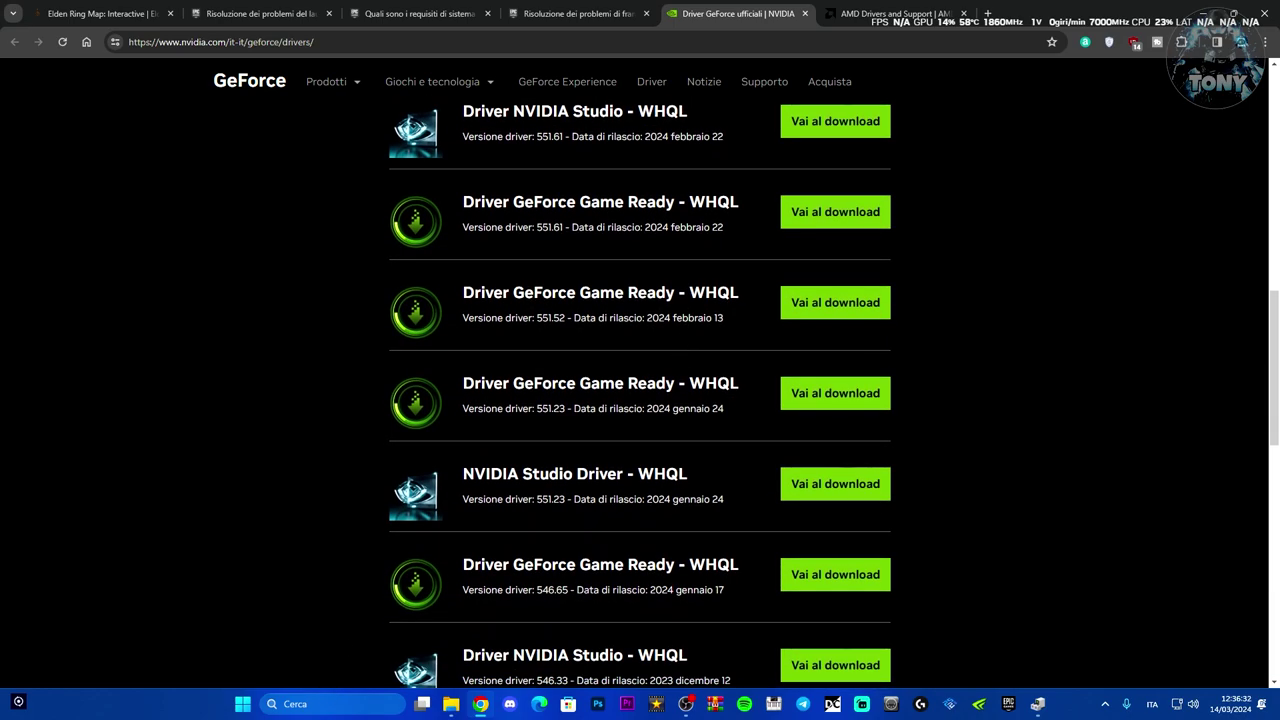
Switch to the NVIDIA app and check its Driver section.
click(330, 704)
text(nvi)
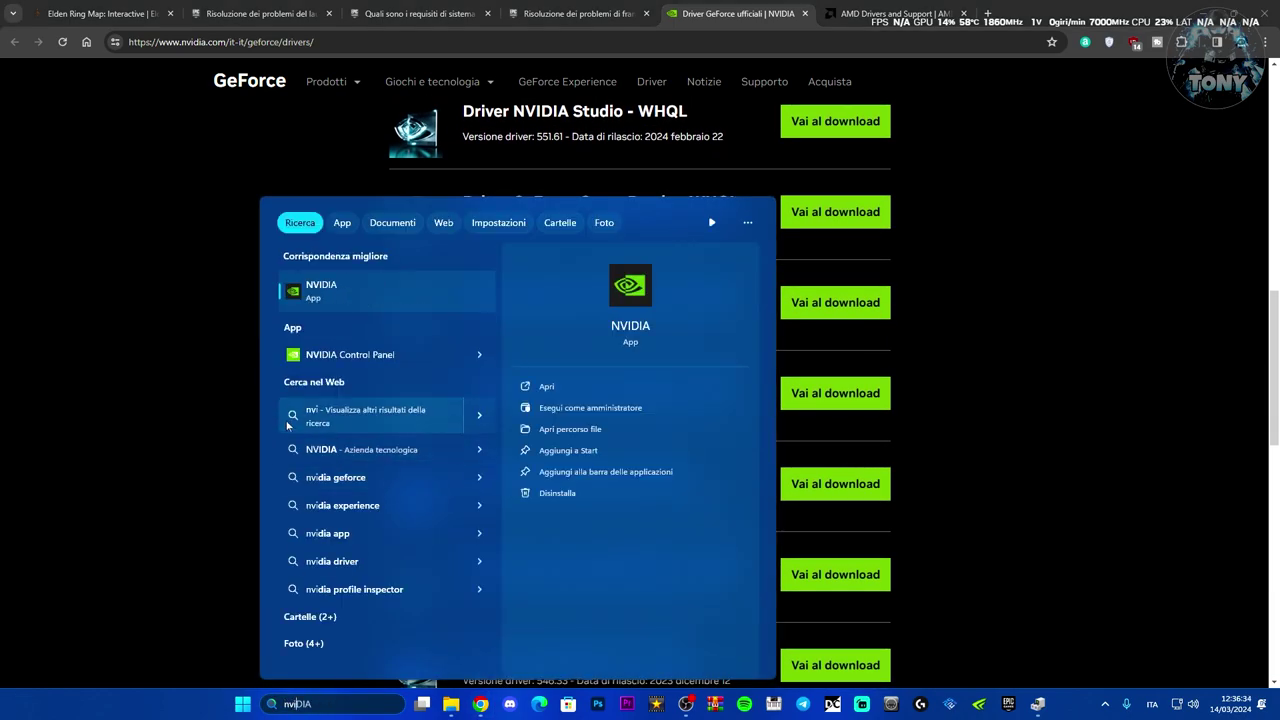
click(354, 294)
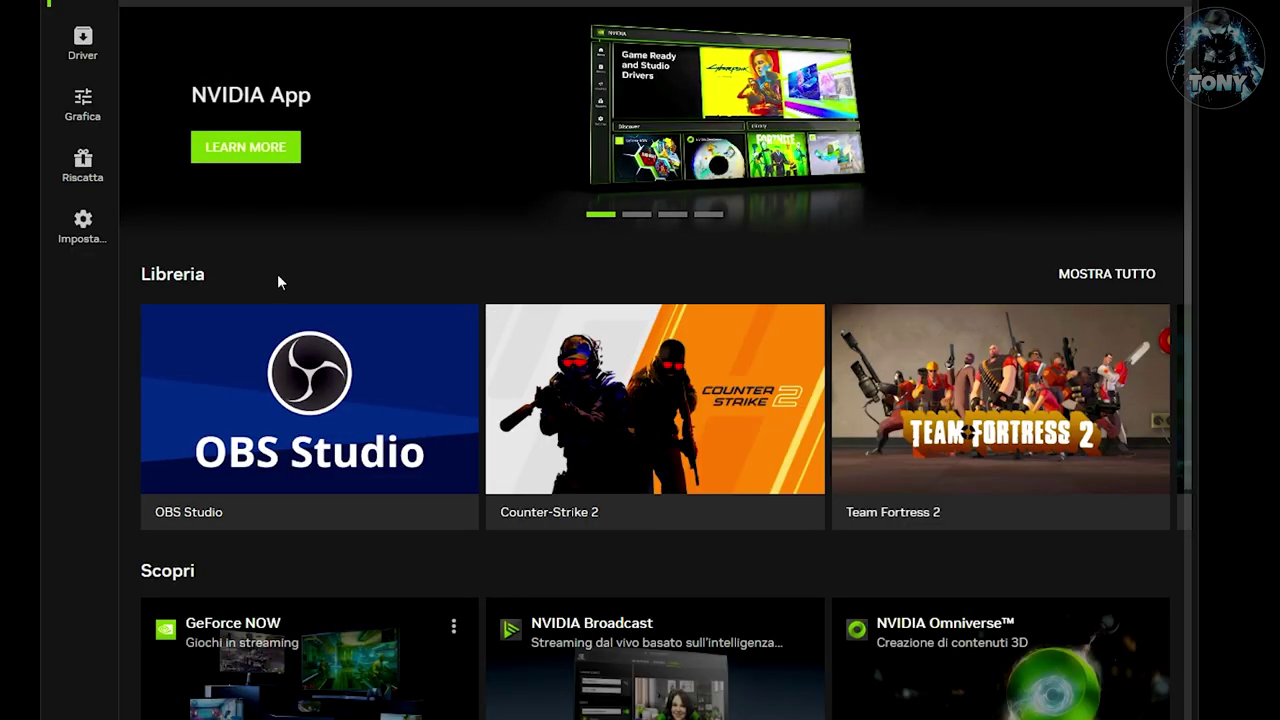
click(85, 50)
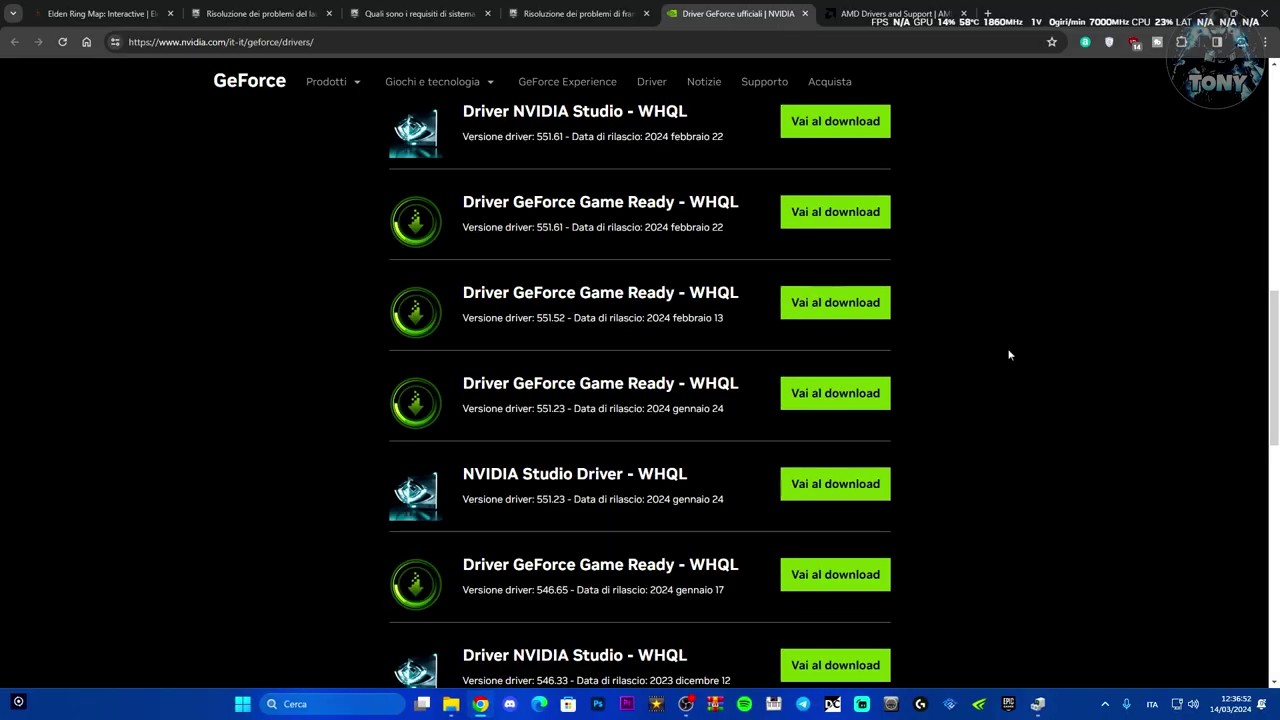
Revisit the AMD and NVIDIA driver pages and return to the Epic Games launcher troubleshooting article.
click(316, 8)
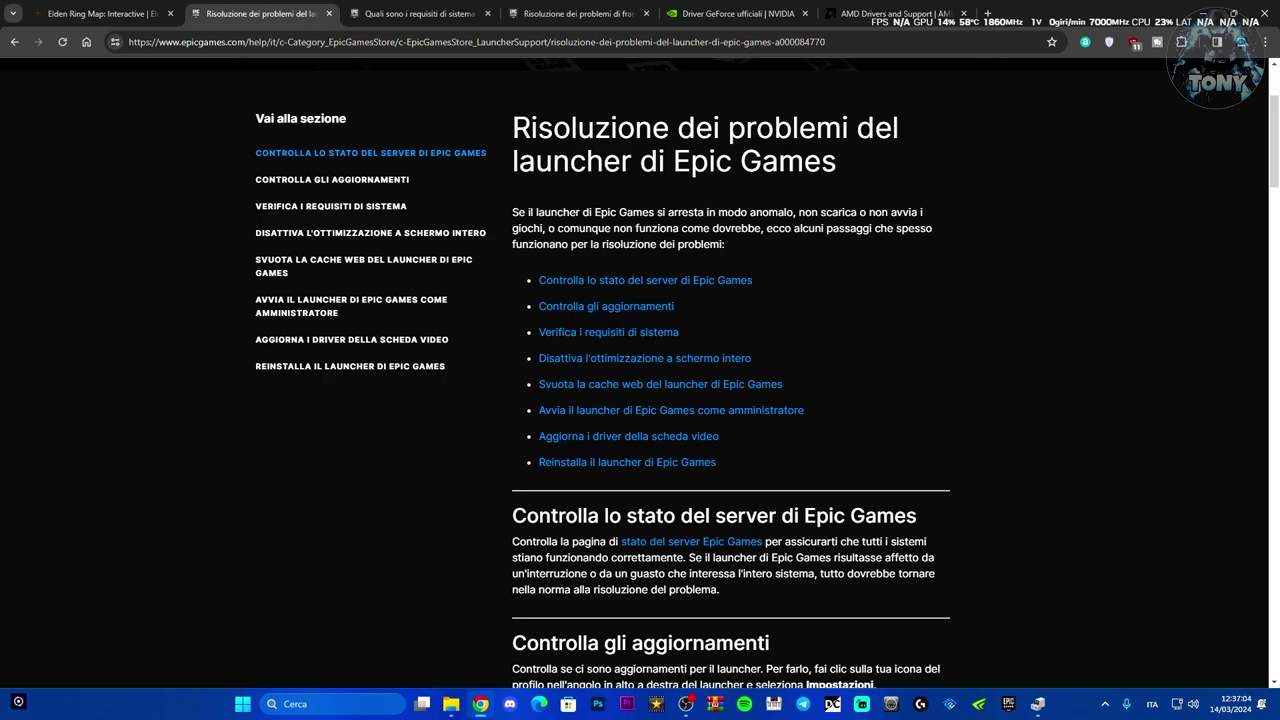
click(885, 13)
click(745, 10)
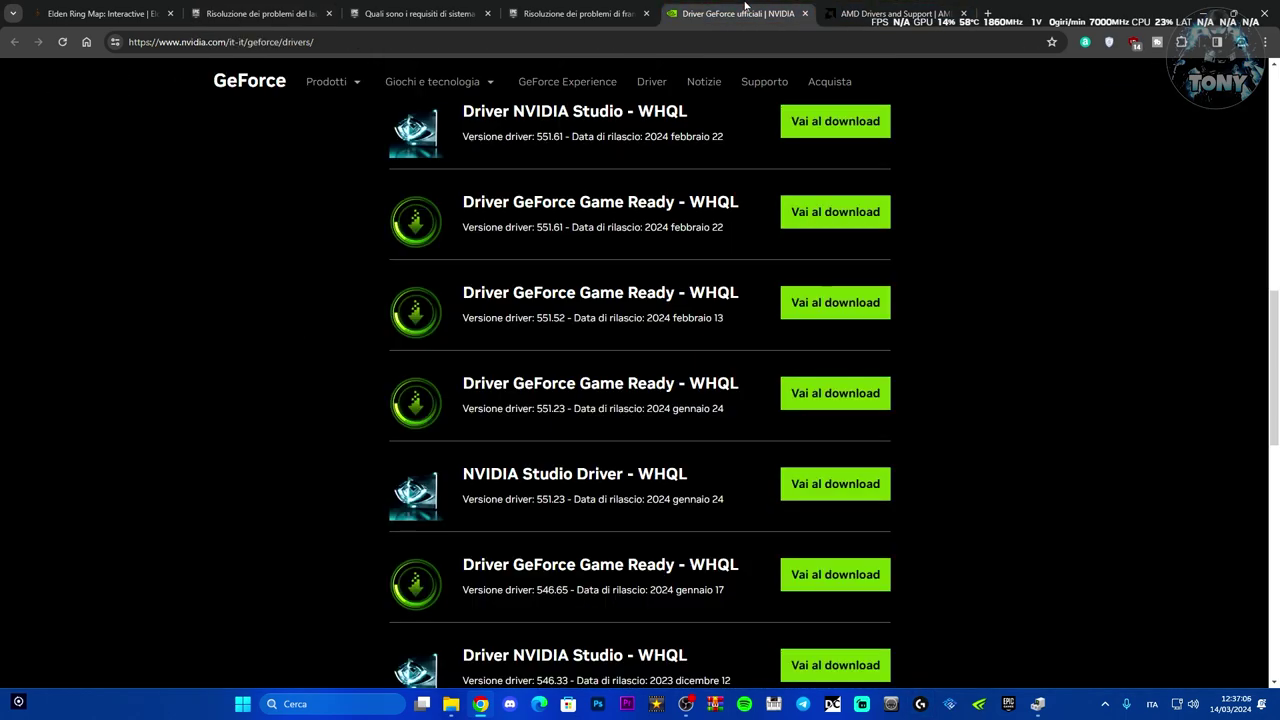
click(880, 13)
click(240, 13)
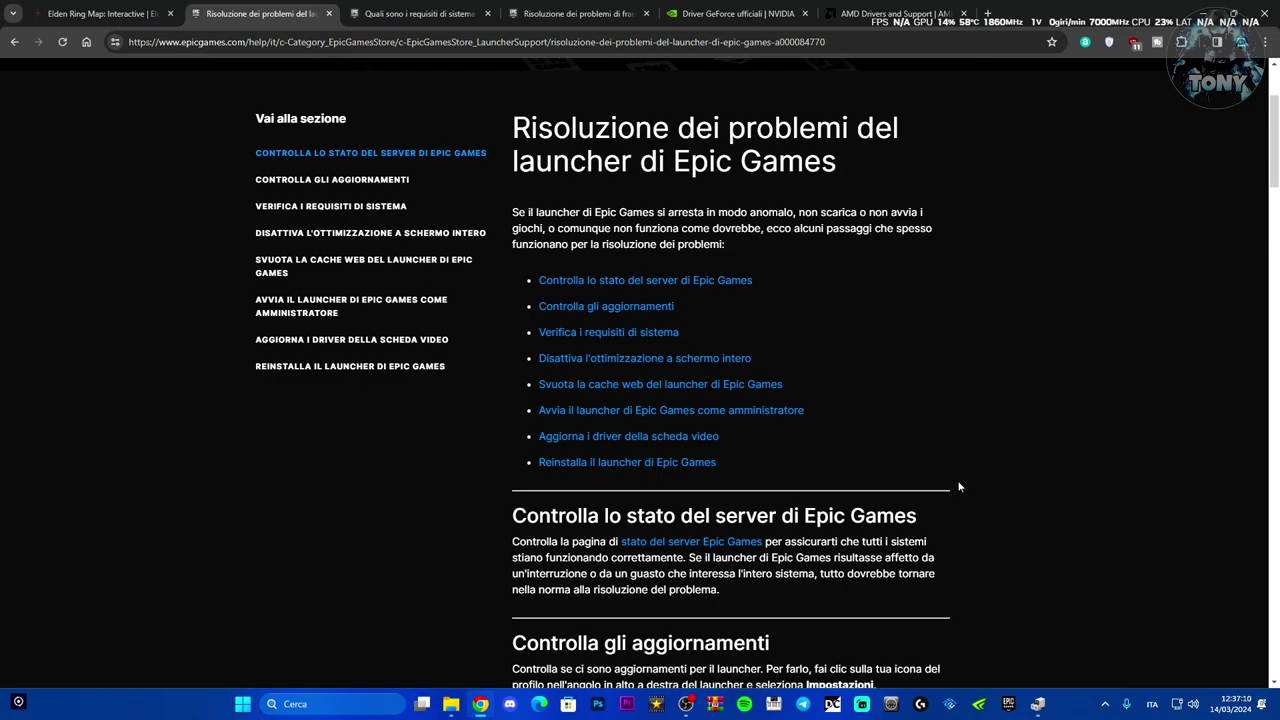
Minimize Chrome, close Gestione dispositivi, and open the Win32 folder containing the EpicGamesLauncher application through its shortcut's file location.
click(1203, 12)
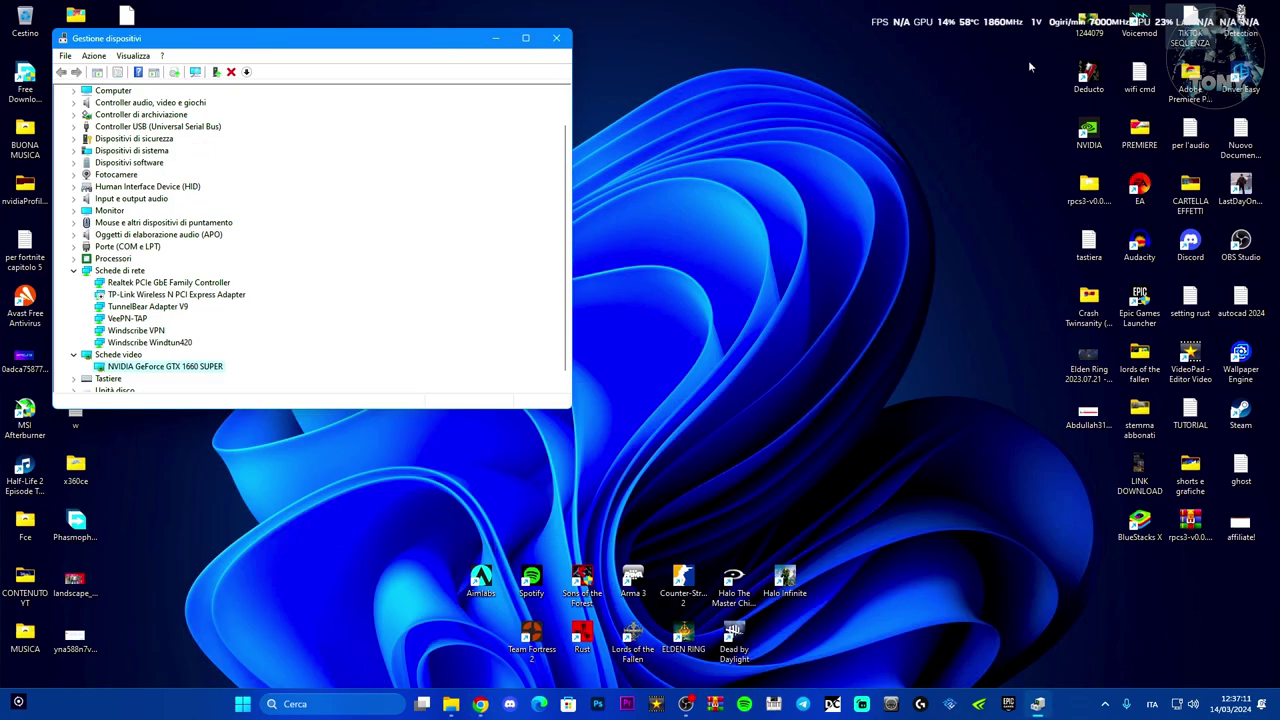
click(554, 38)
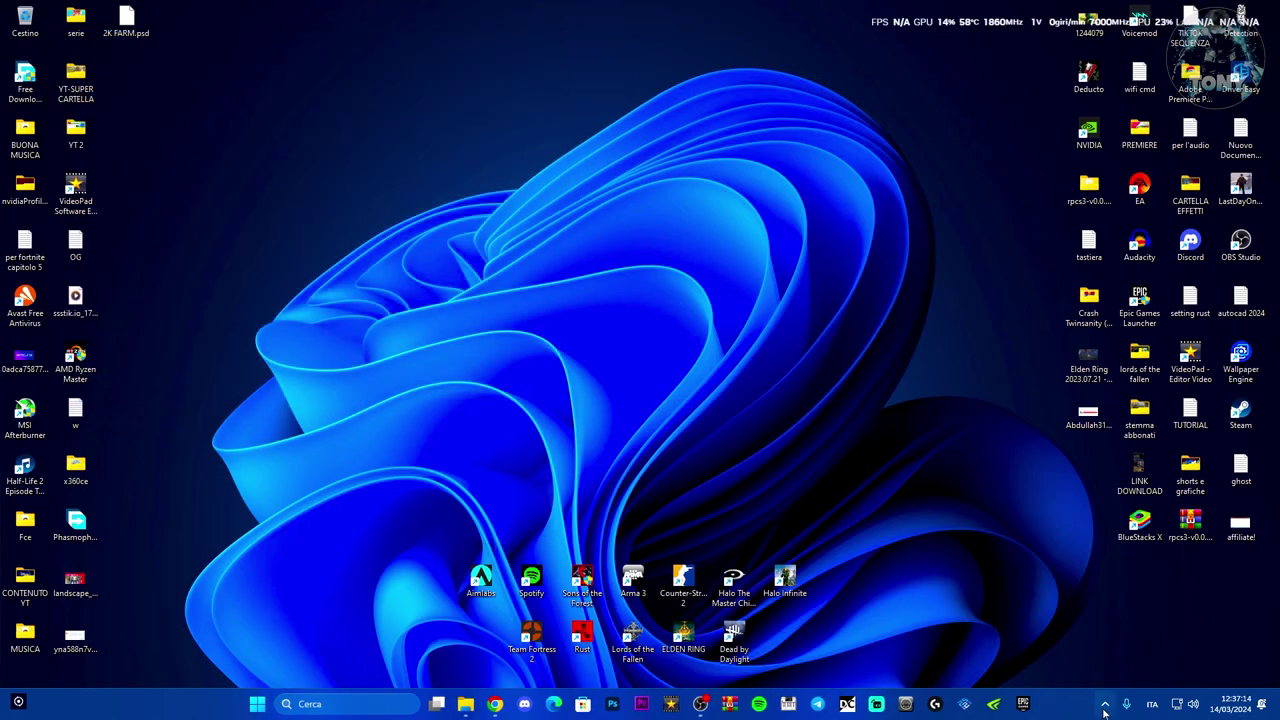
click(343, 705)
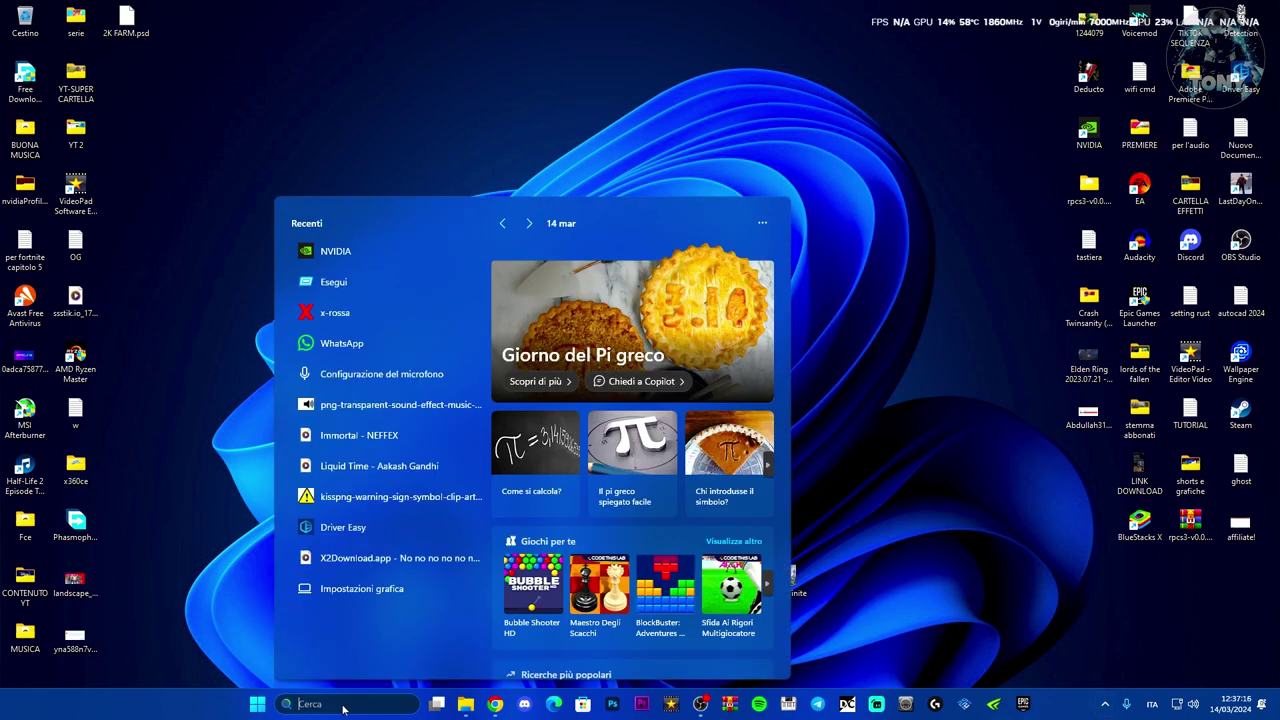
text(epic)
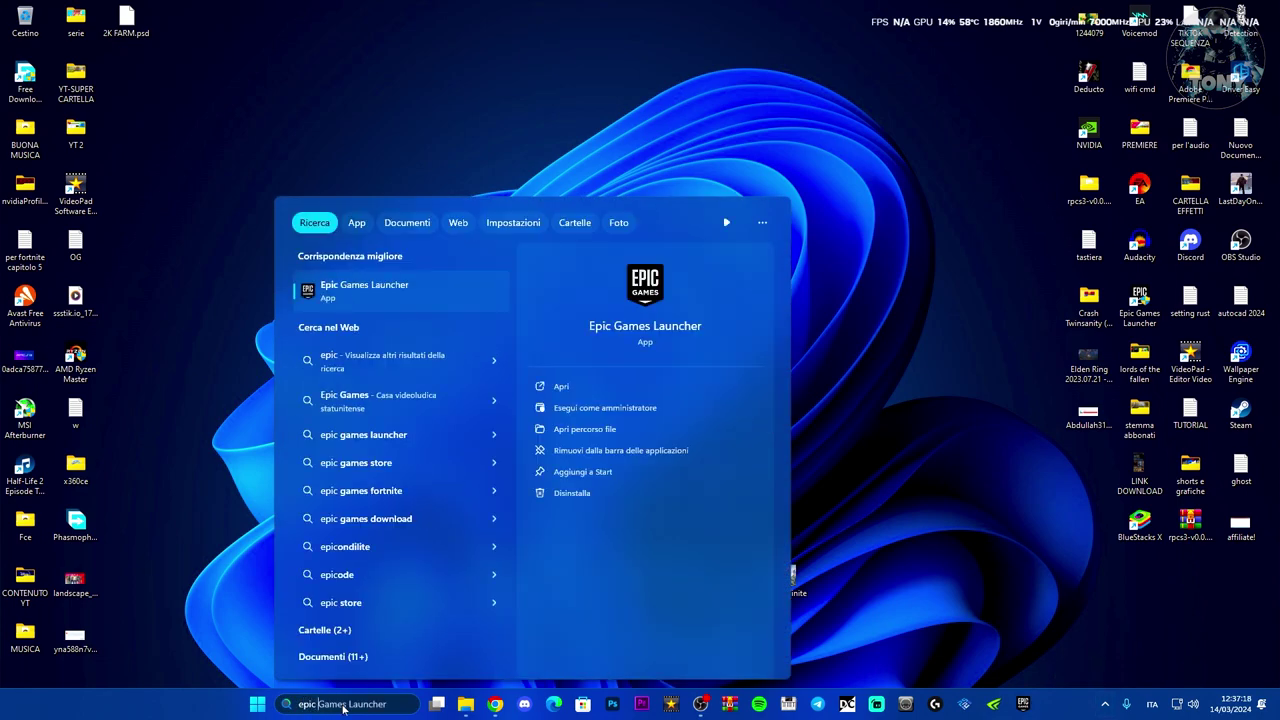
click(585, 428)
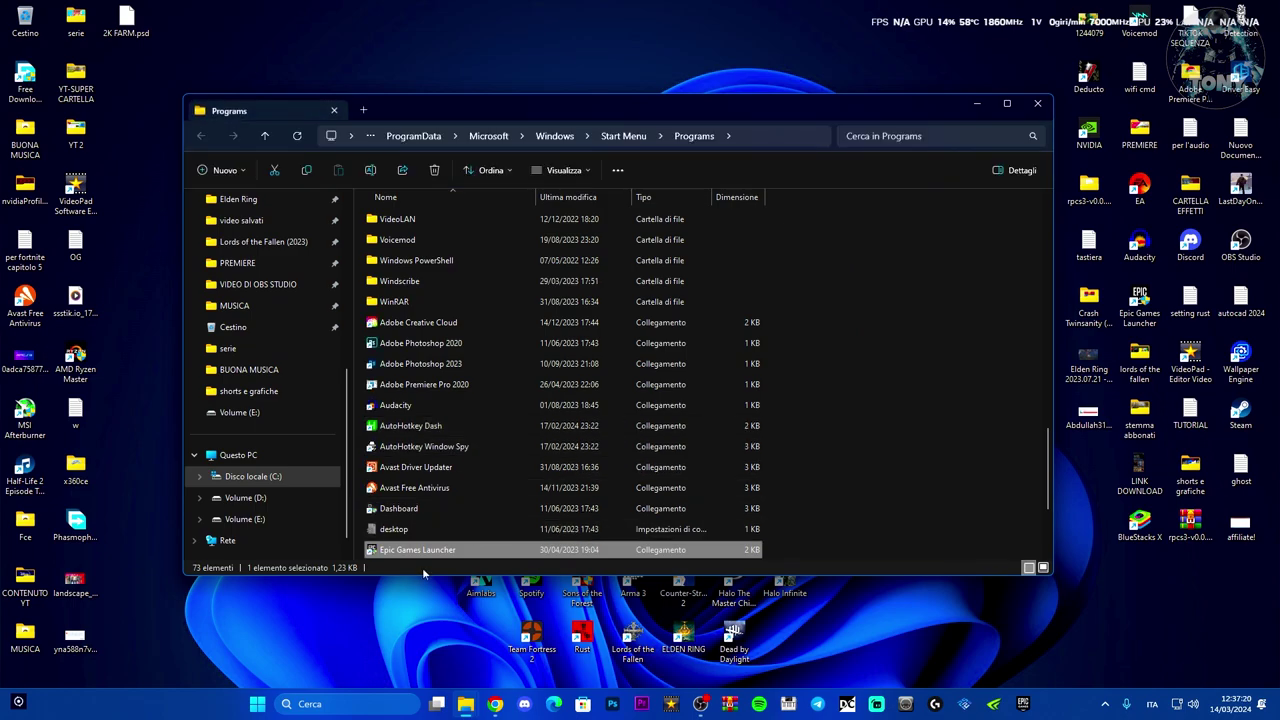
right_click(477, 556)
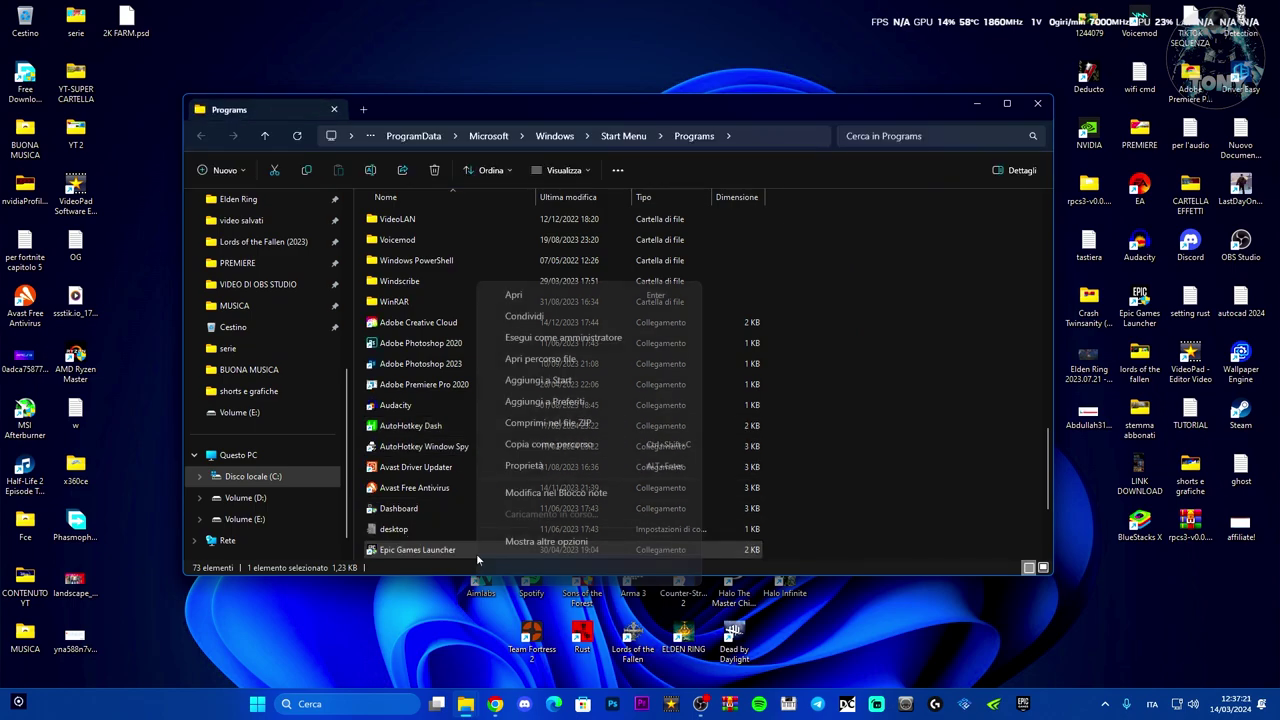
click(532, 360)
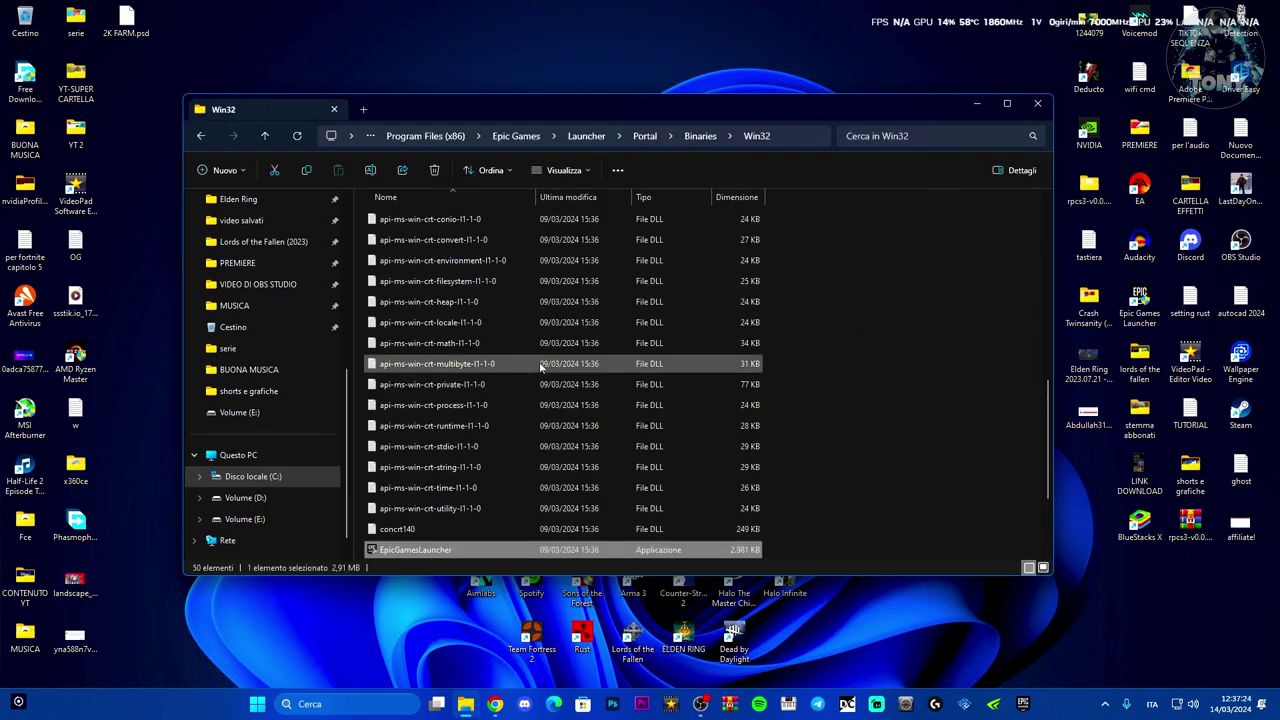
Look through the Win32 files, go up to the Epic Games folder, and inspect its Epic Online Services folder.
scroll(466, 446, up, 10)
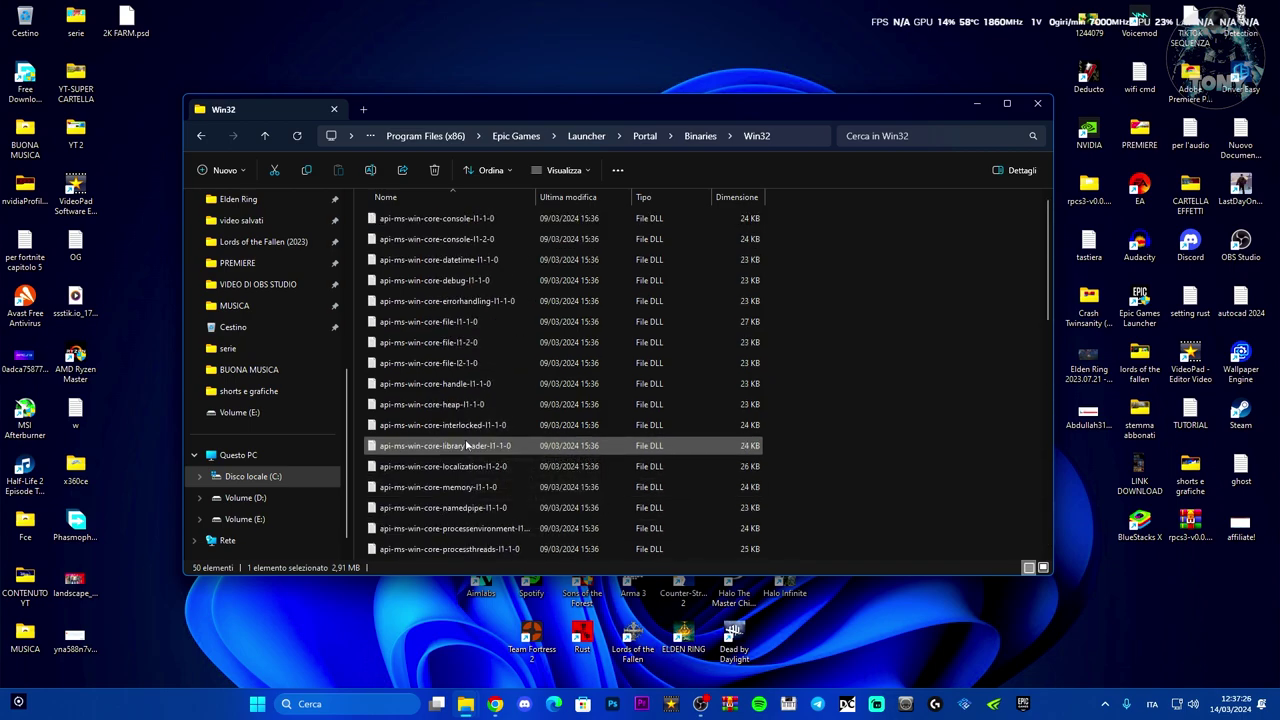
scroll(466, 446, down, 5)
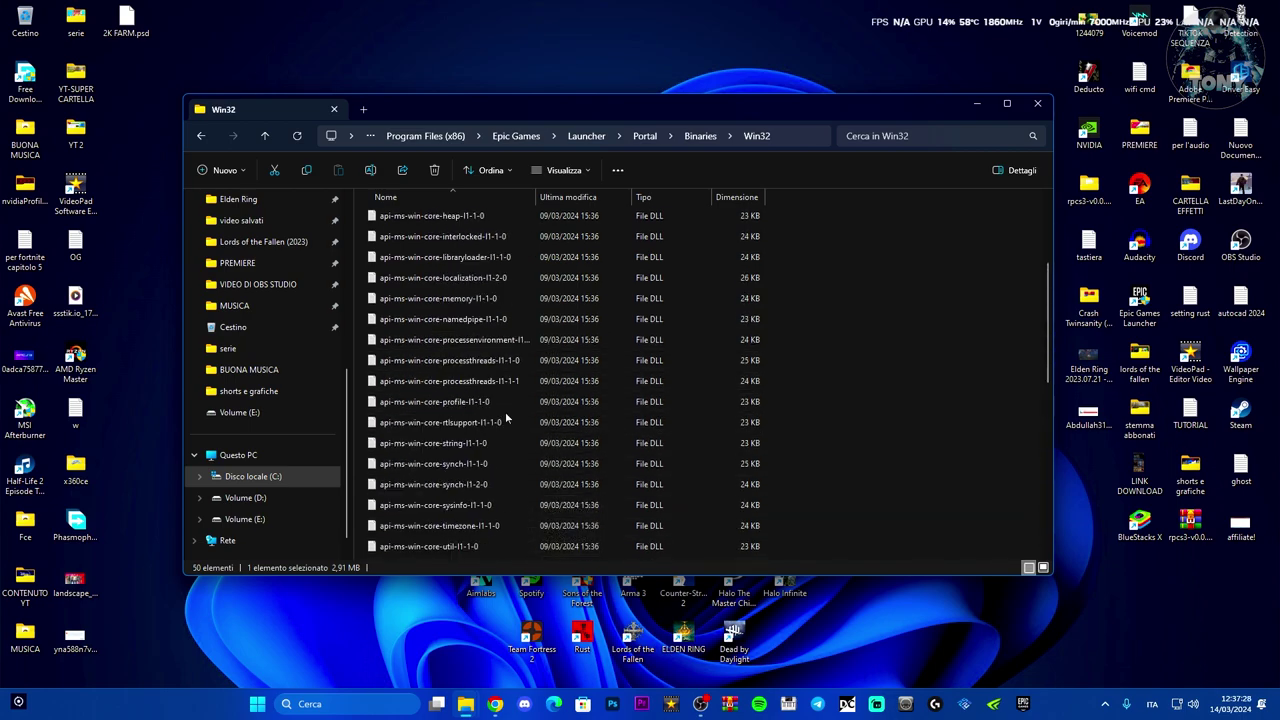
scroll(505, 411, down, 7)
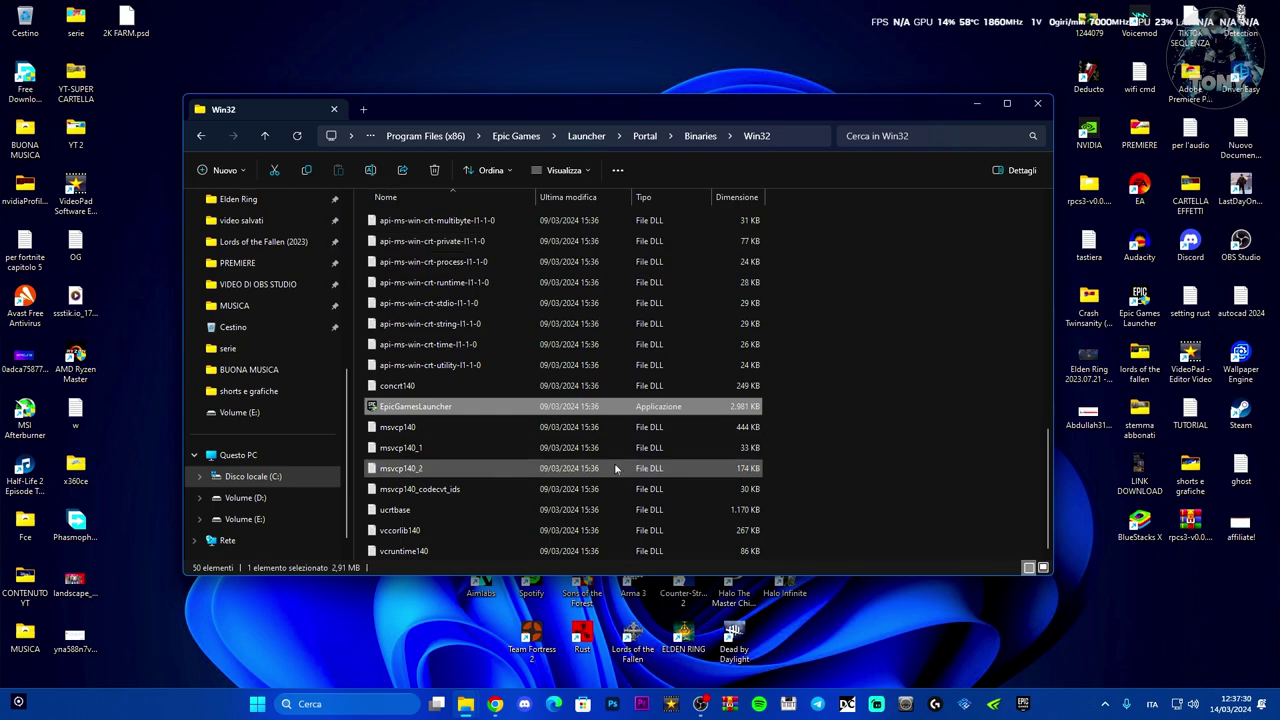
click(527, 139)
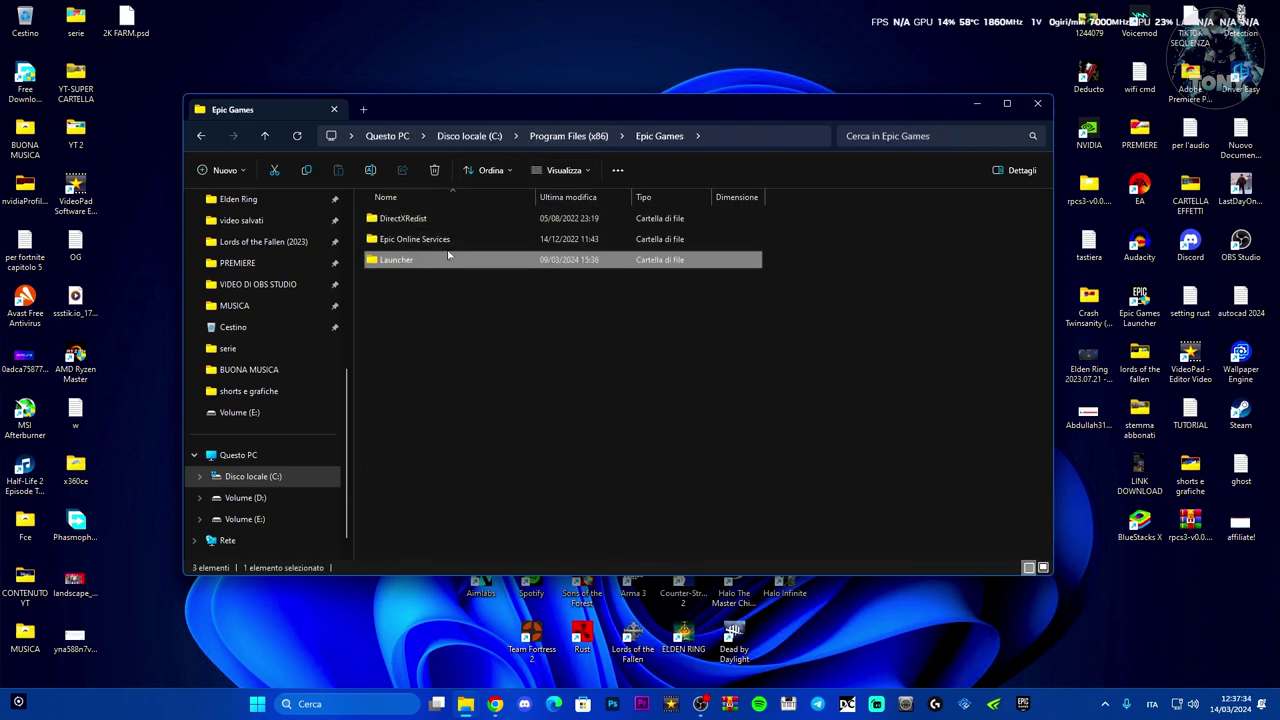
click(458, 243)
double_click(487, 242)
scroll(507, 388, down, 5)
scroll(510, 390, up, 5)
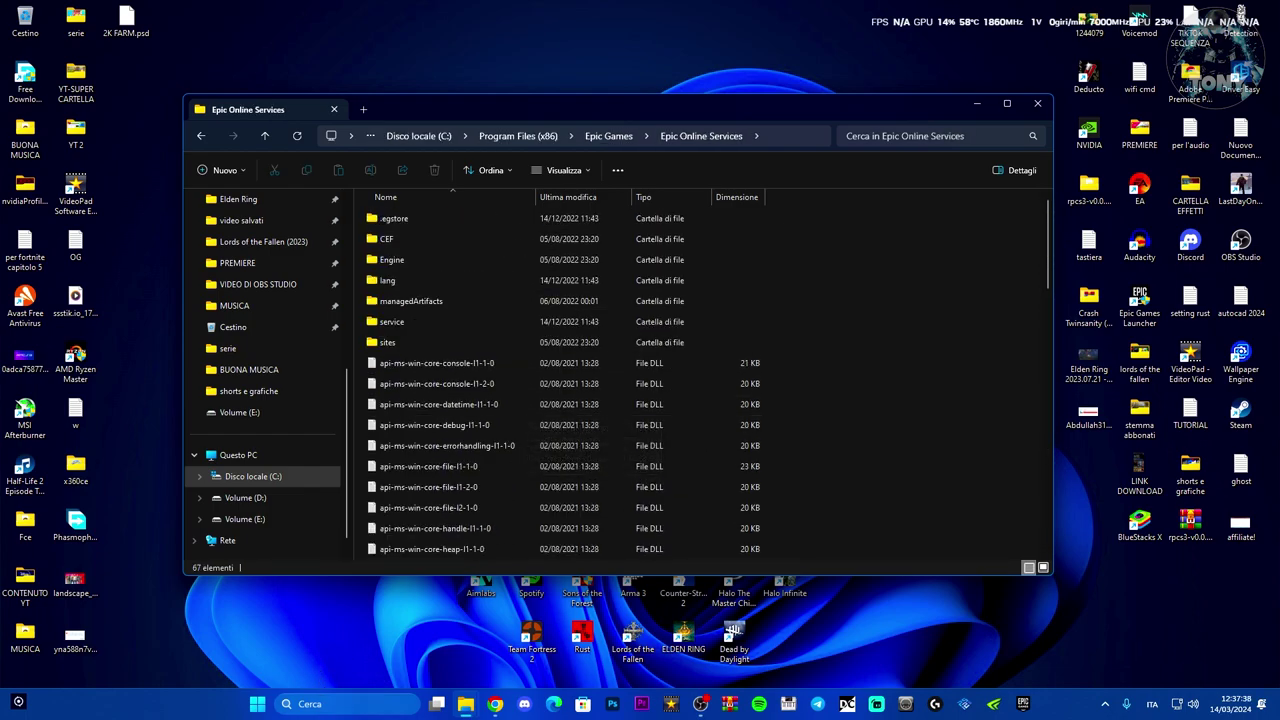
Open Servizi, select the Epic Online Services service, and move the window aside.
click(320, 703)
text(servizi)
key(Return)
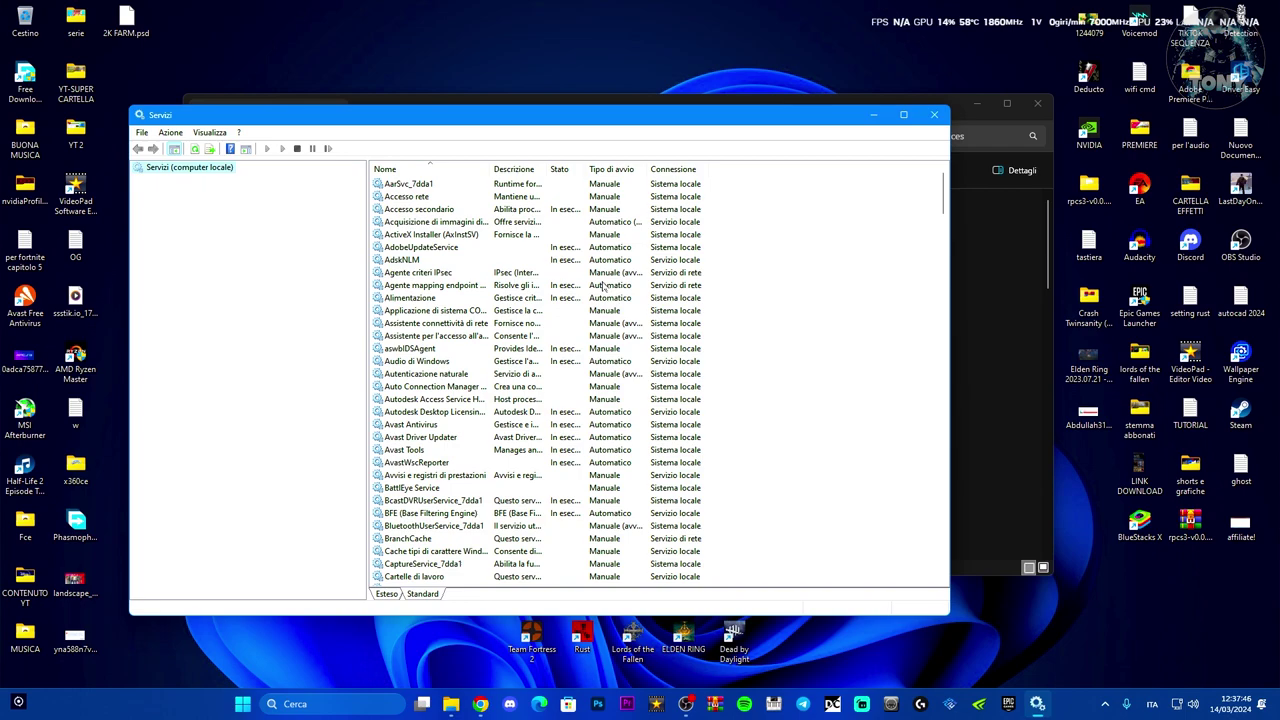
scroll(570, 316, down, 20)
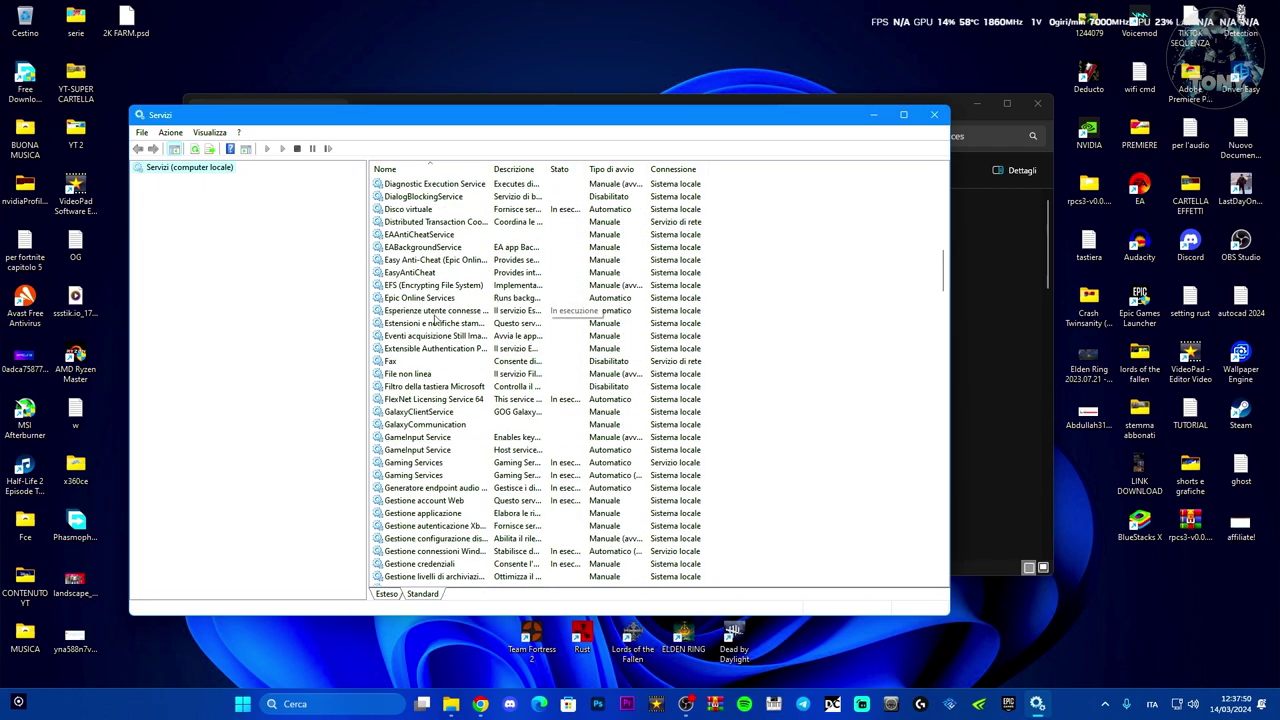
click(408, 298)
drag(456, 140, 628, 76)
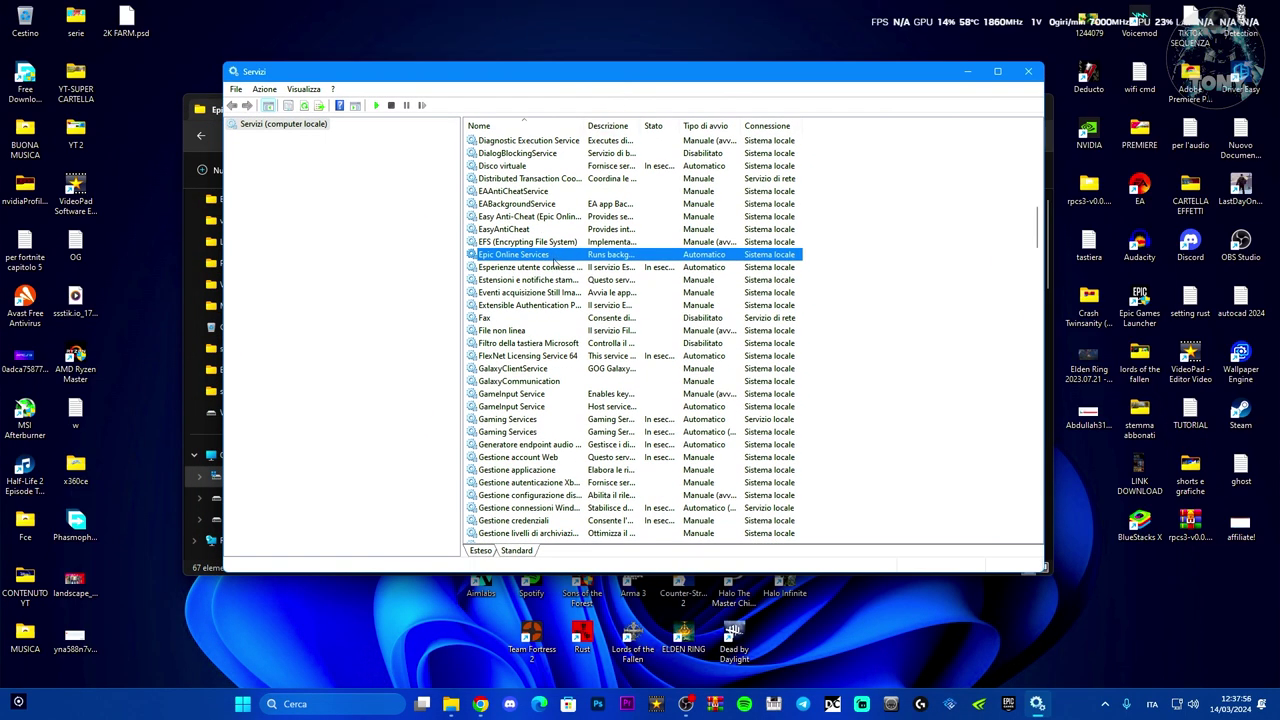
Start the Epic Online Services service and open its properties.
right_click(556, 262)
click(570, 270)
double_click(567, 257)
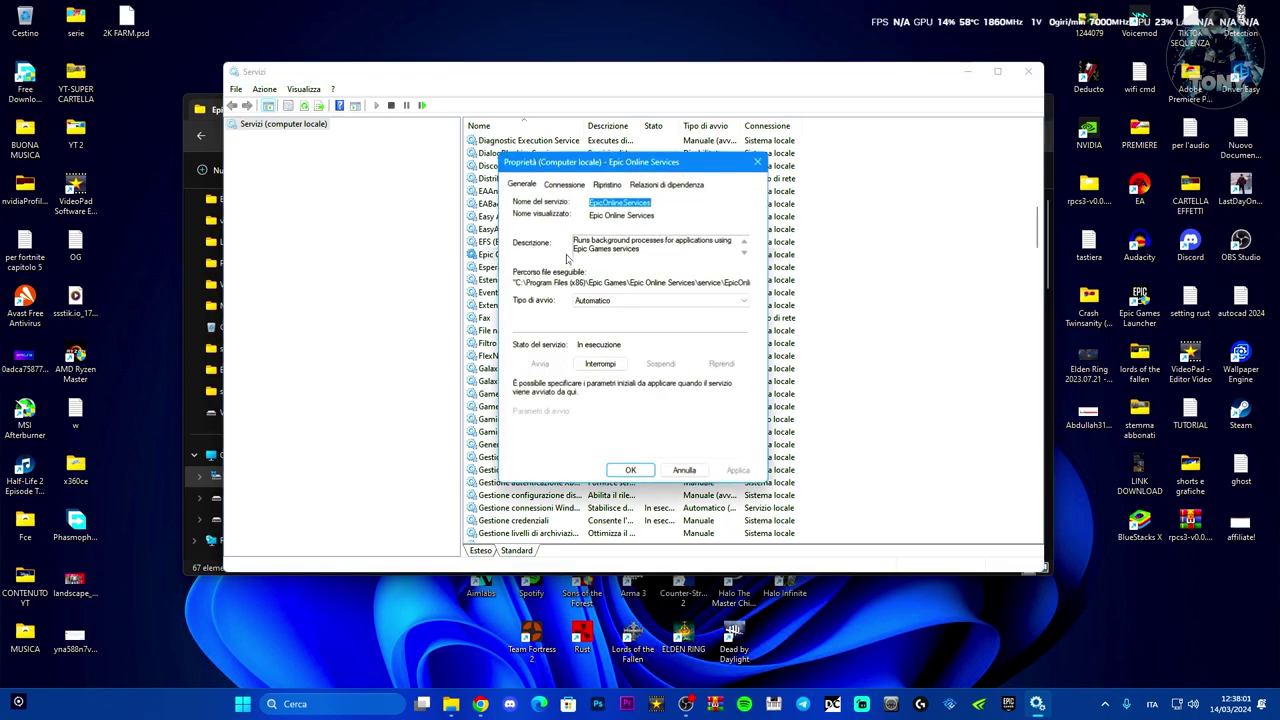
Check the startup type options of the Epic Online Services service, close its properties without changes, and close Servizi.
click(584, 302)
click(586, 306)
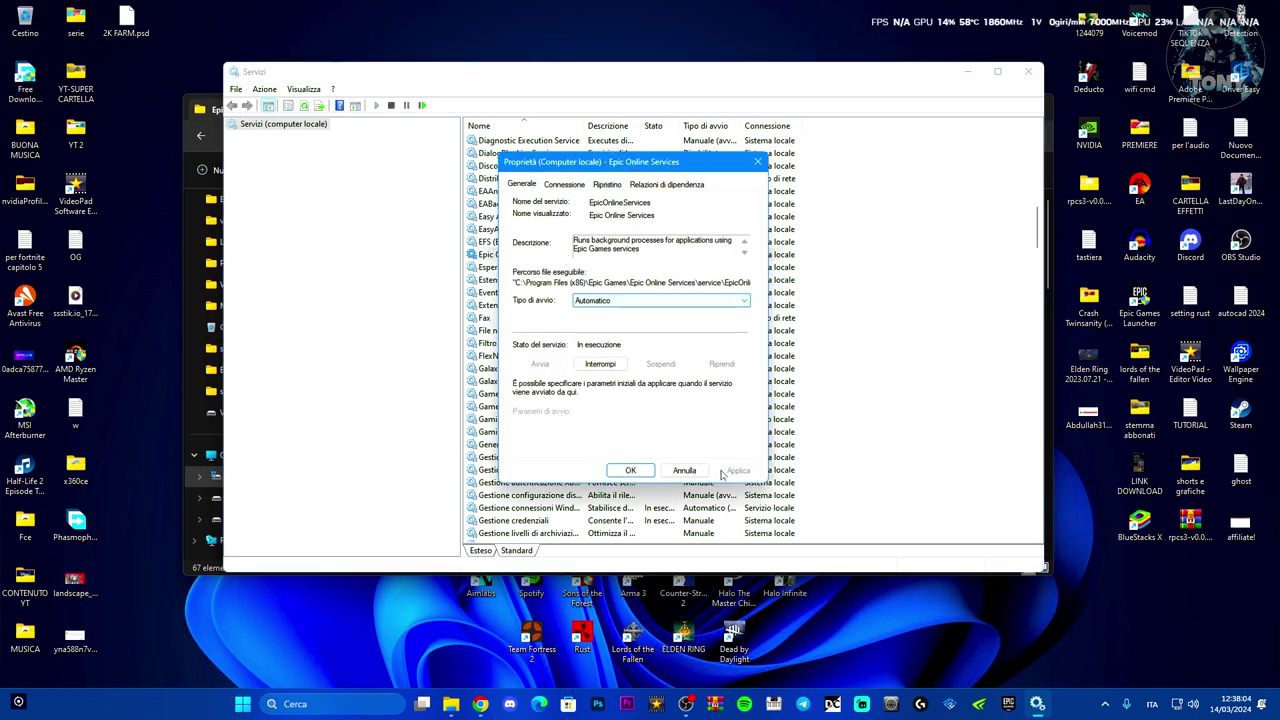
click(684, 470)
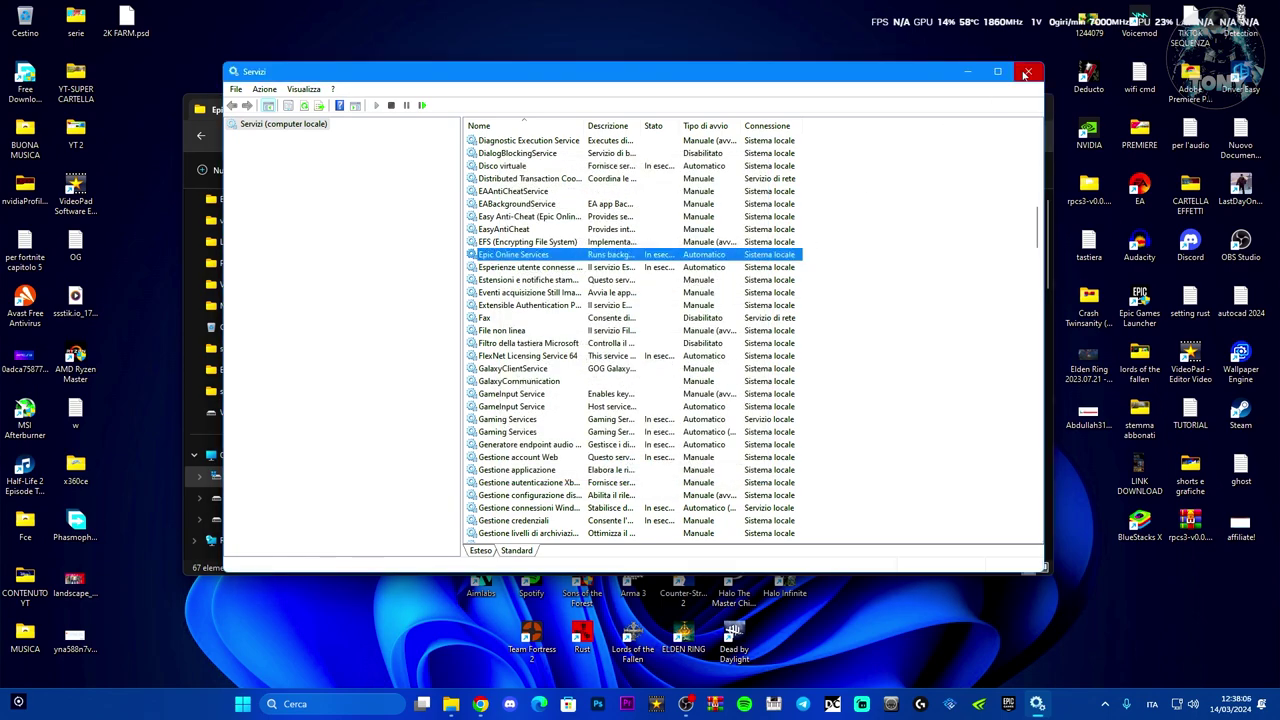
click(1026, 74)
drag(623, 111, 617, 81)
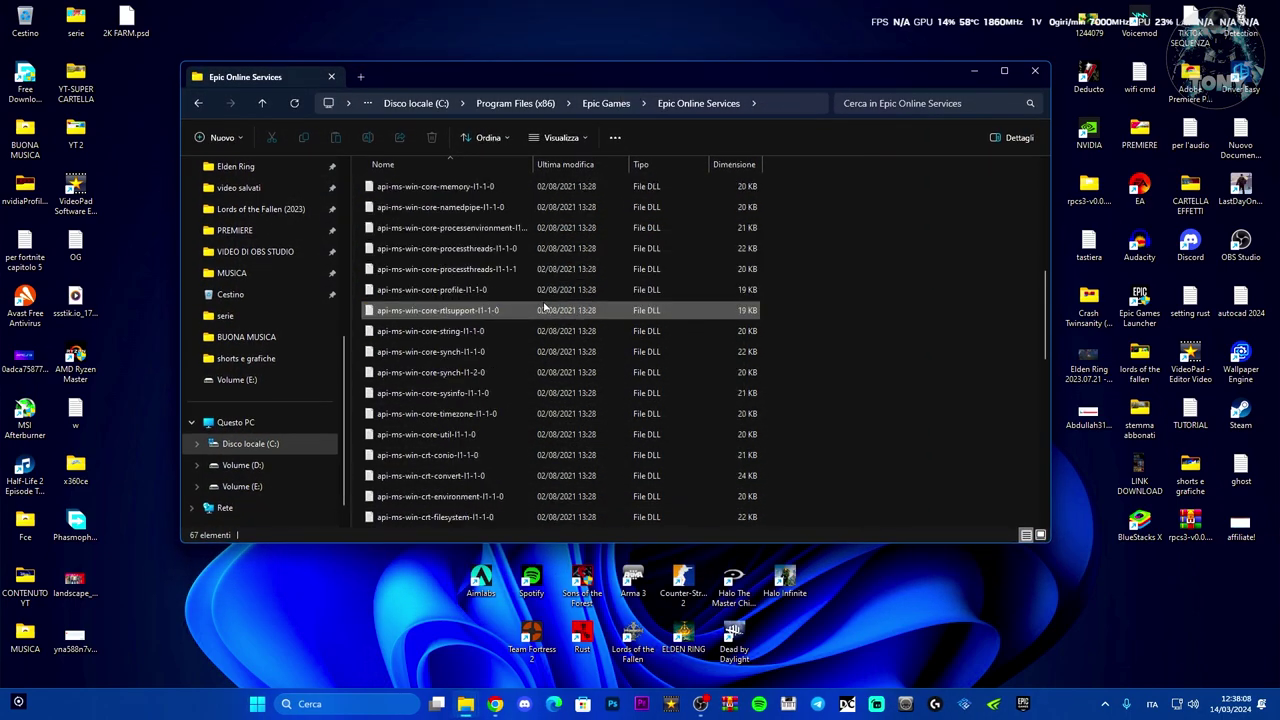
Set the EpicOnlineServices application's compatibility properties to disable fullscreen optimizations and run as administrator, and apply them.
scroll(540, 320, down, 10)
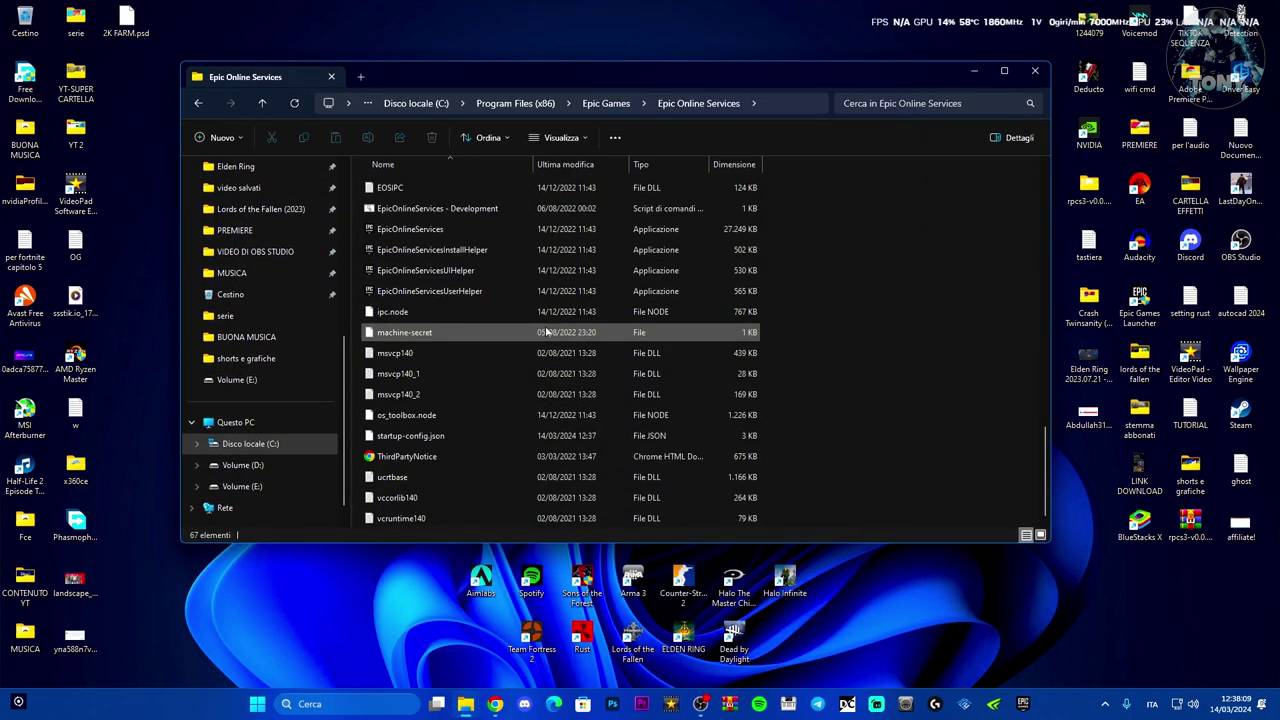
click(456, 236)
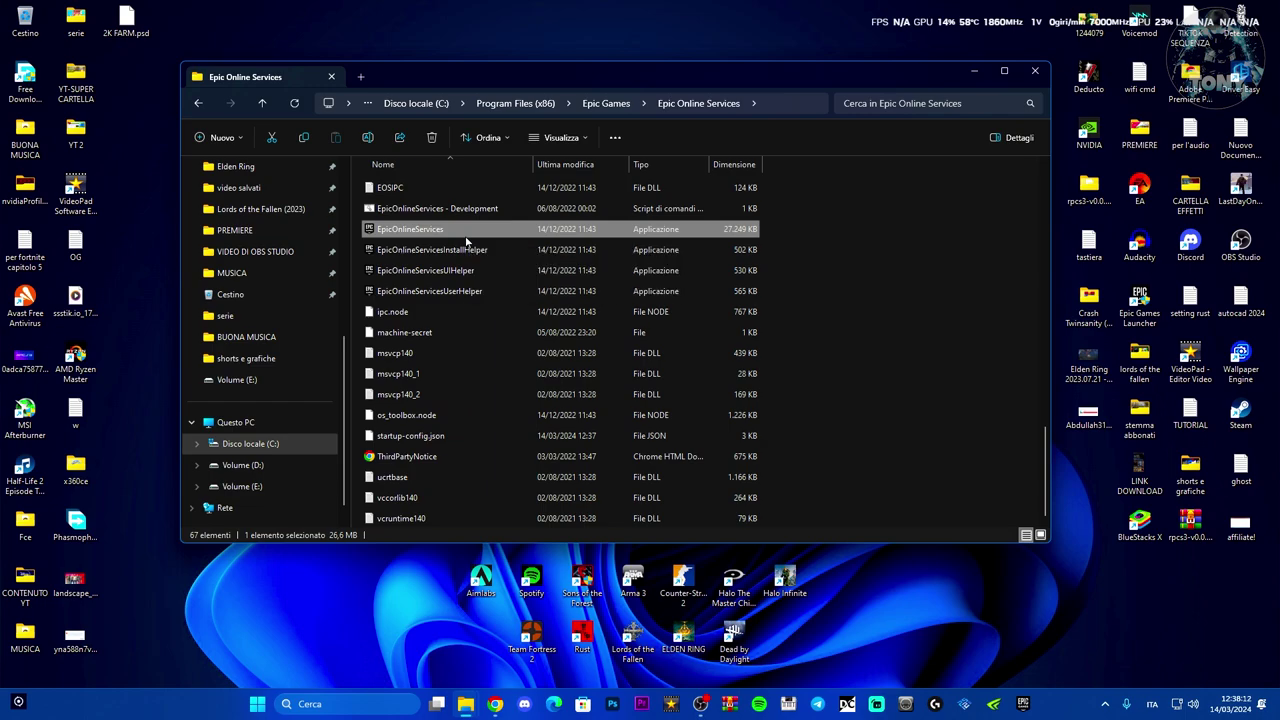
right_click(465, 238)
click(530, 505)
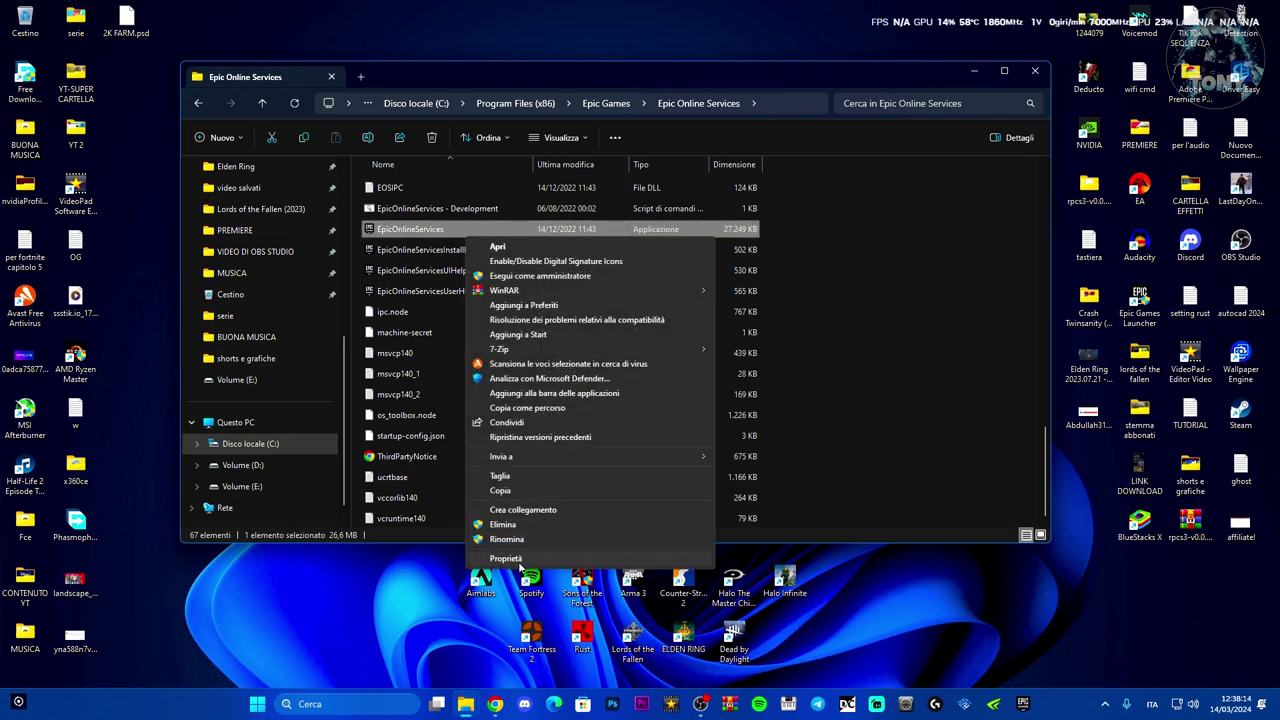
click(519, 560)
click(685, 233)
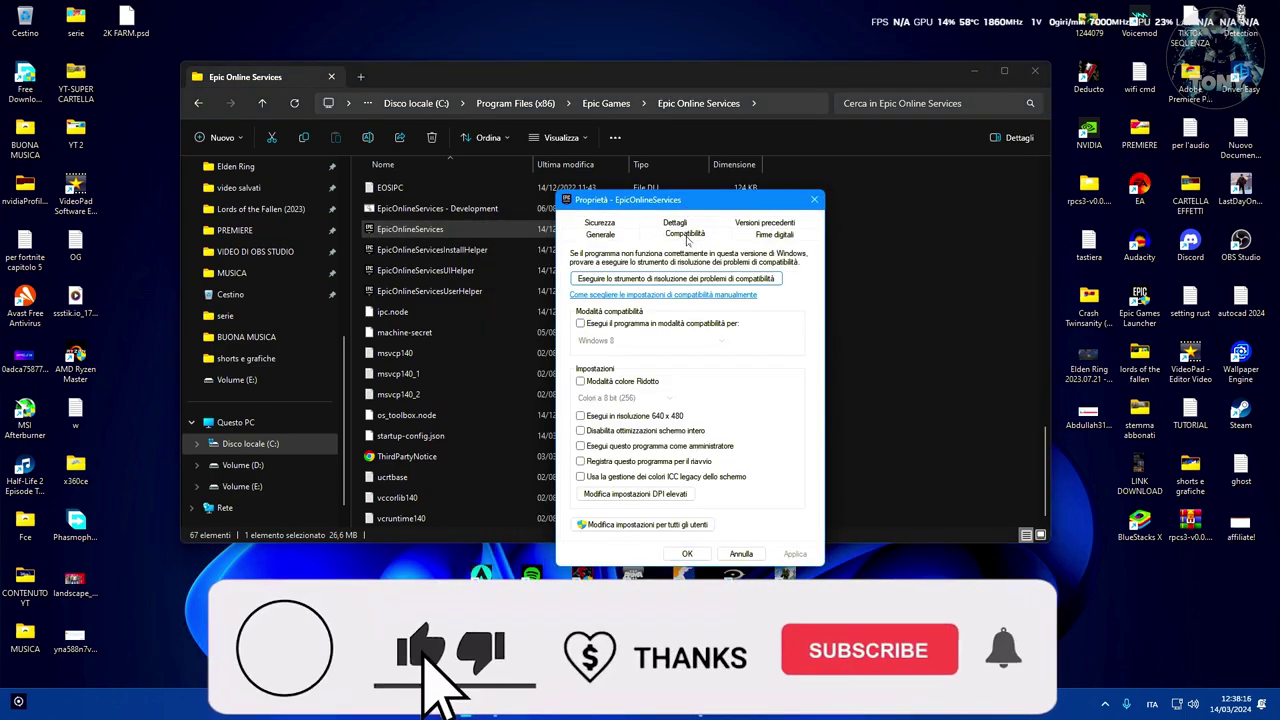
click(580, 430)
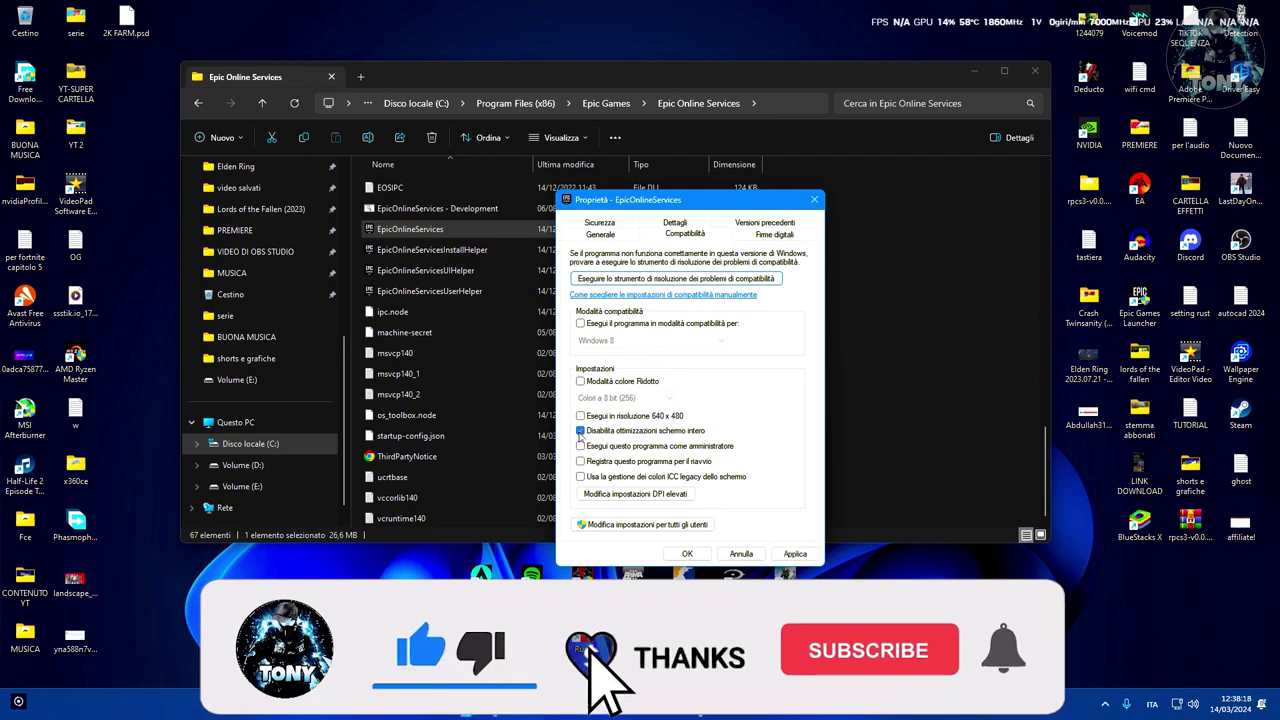
click(580, 445)
click(794, 554)
click(687, 553)
Go up to the Epic Games folder and open Launcher, the Engine folder, Binaries, and Win64.
scroll(630, 257, up, 1)
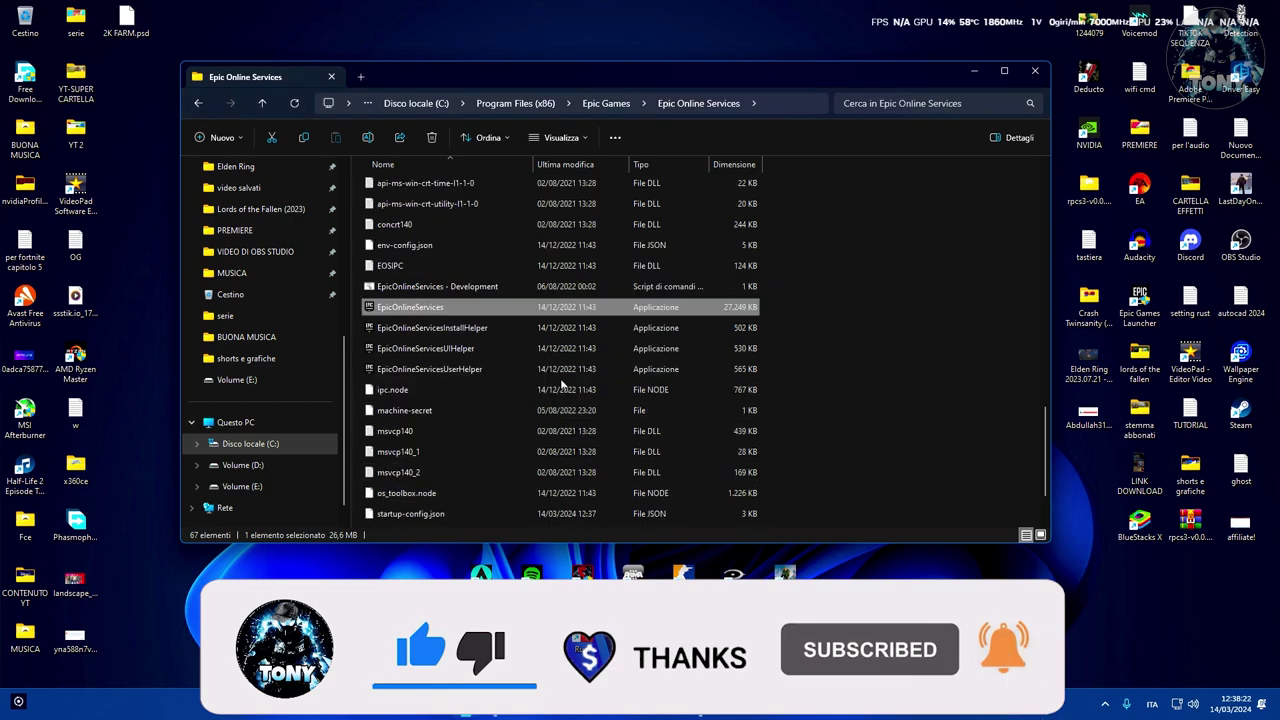
click(598, 104)
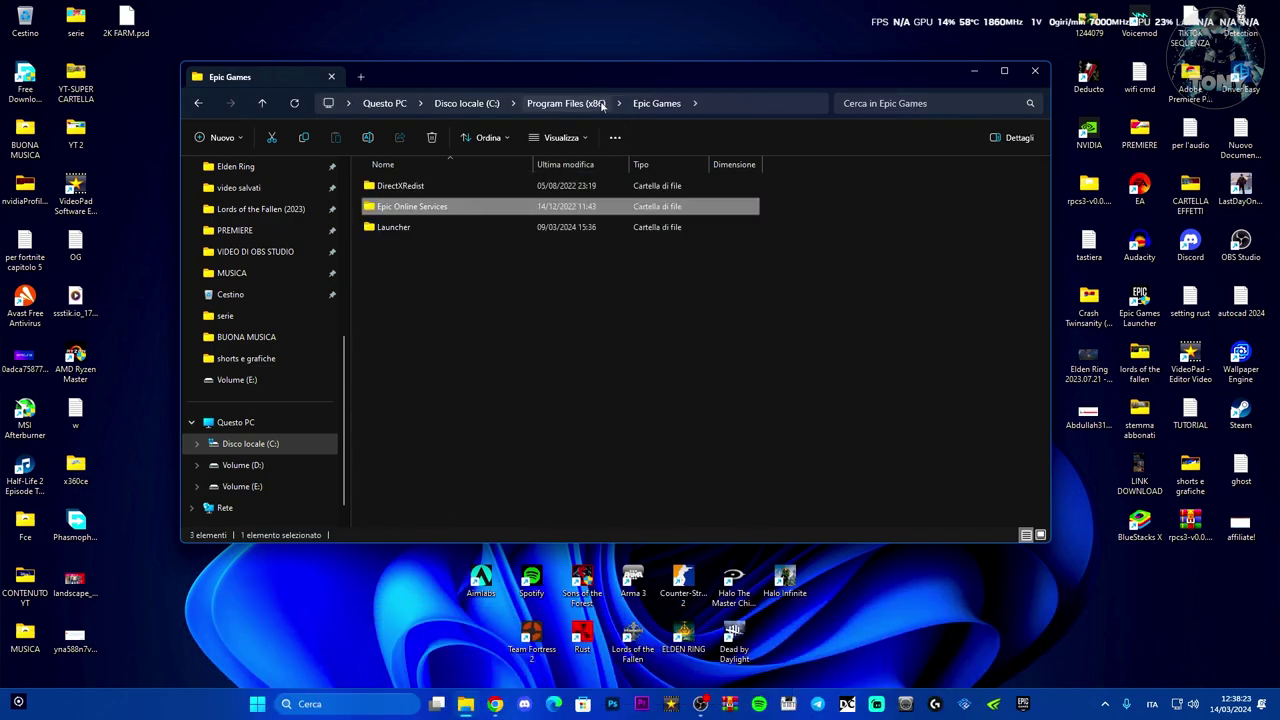
double_click(438, 228)
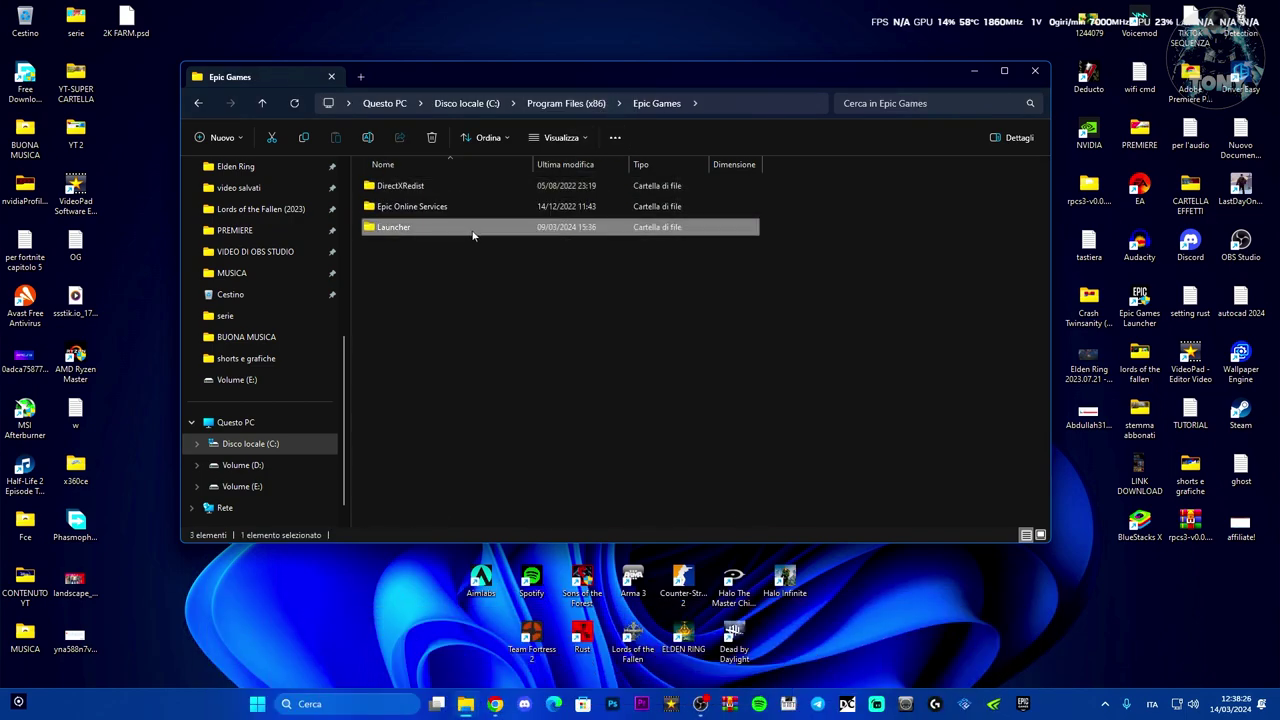
double_click(446, 188)
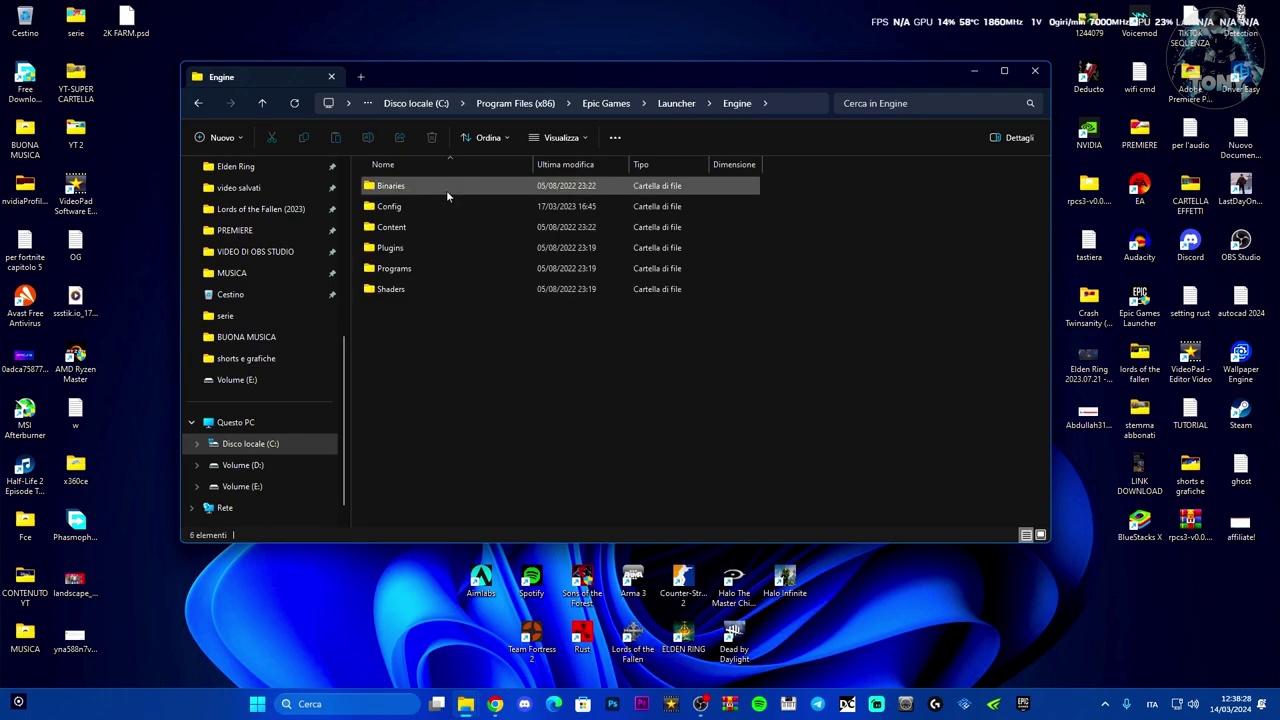
double_click(446, 190)
double_click(430, 229)
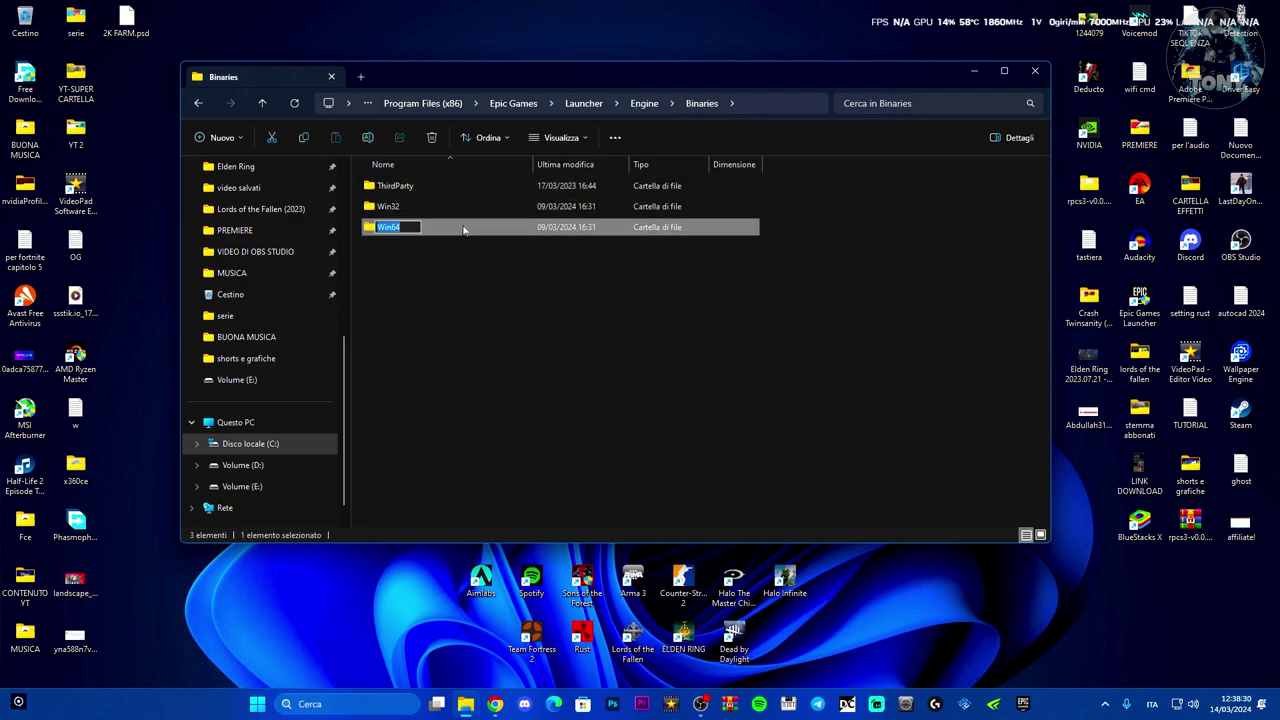
Set the EpicGamesLauncher application in Win64 to disable fullscreen optimizations and run as administrator, and apply the compatibility settings.
scroll(465, 235, down, 12)
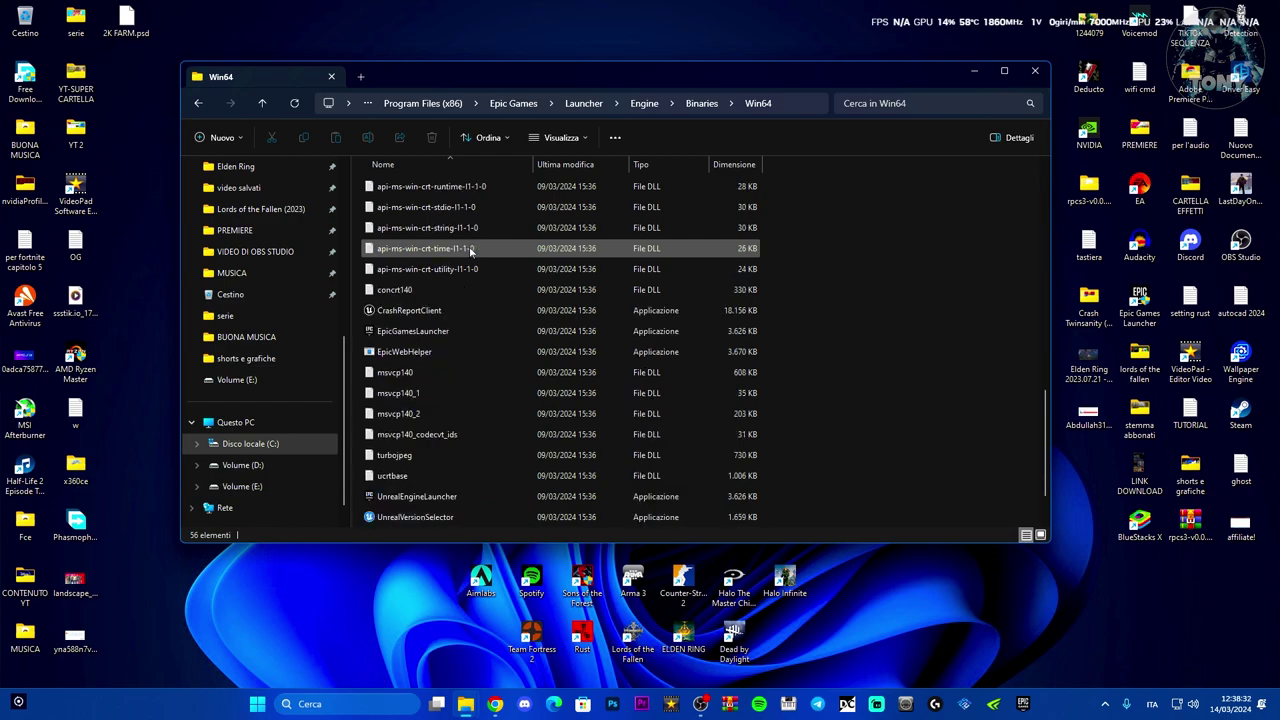
scroll(470, 251, down, 1)
click(435, 272)
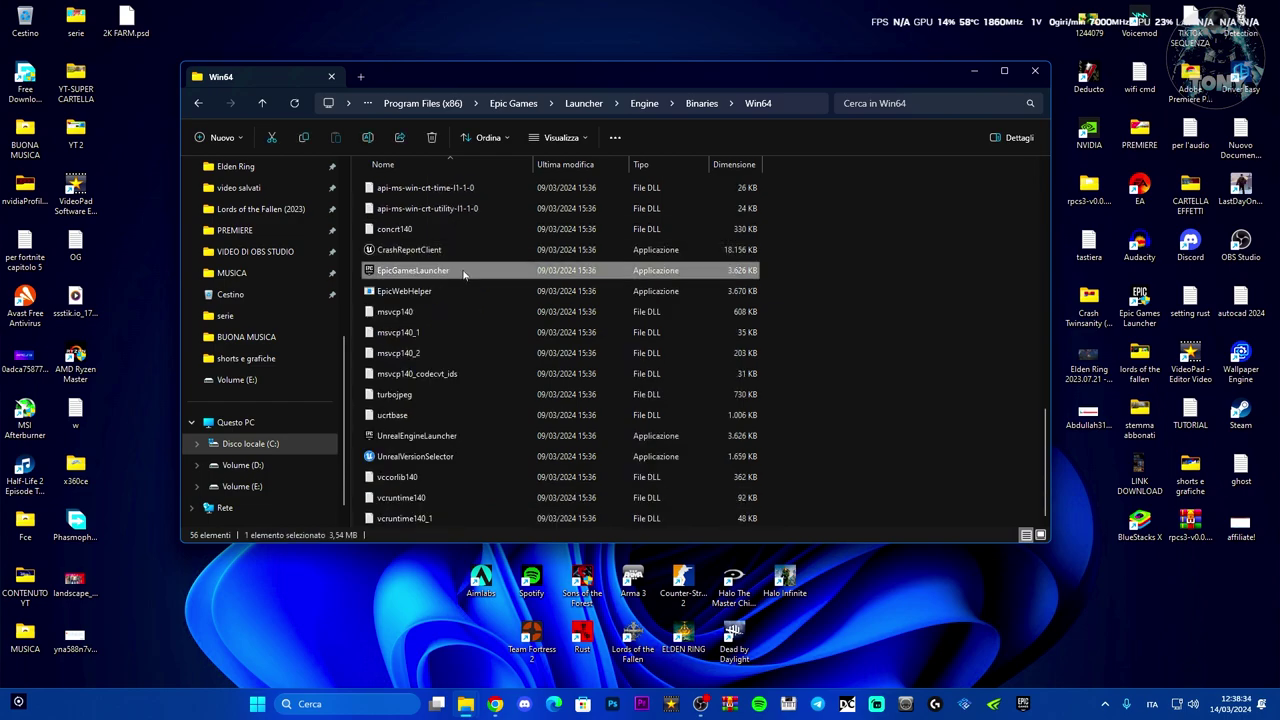
right_click(468, 272)
click(520, 546)
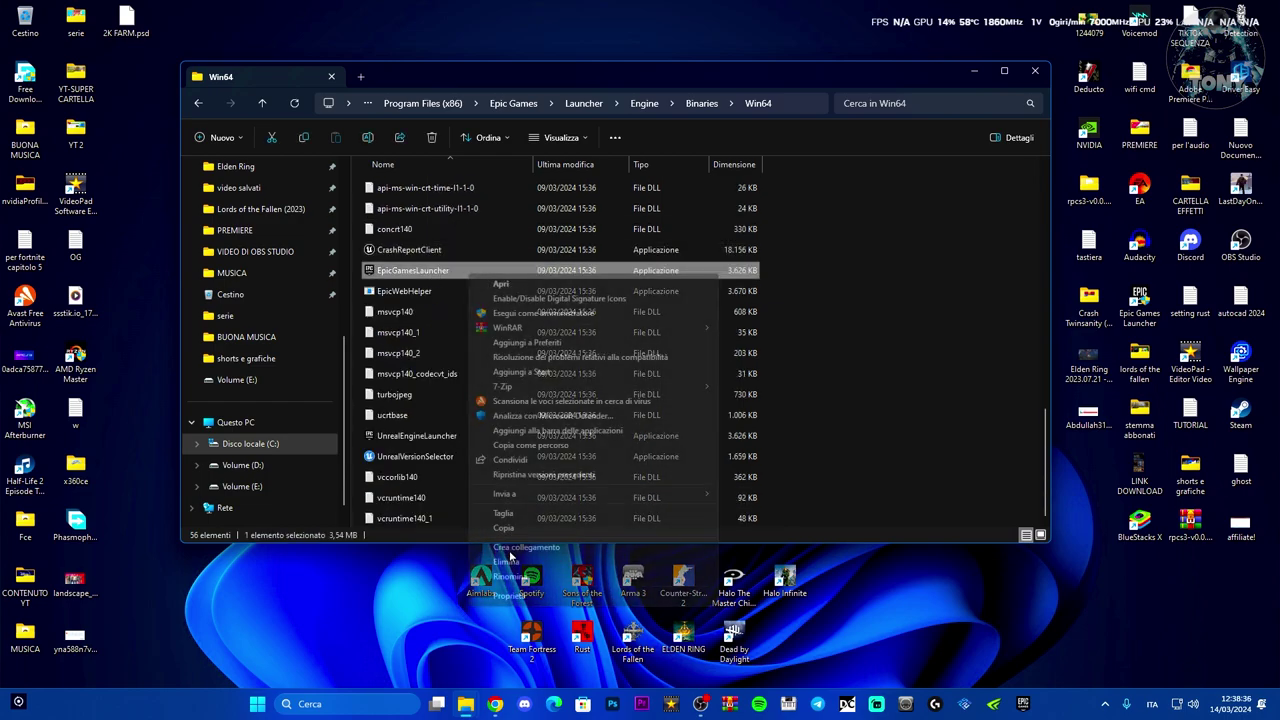
click(511, 596)
click(603, 317)
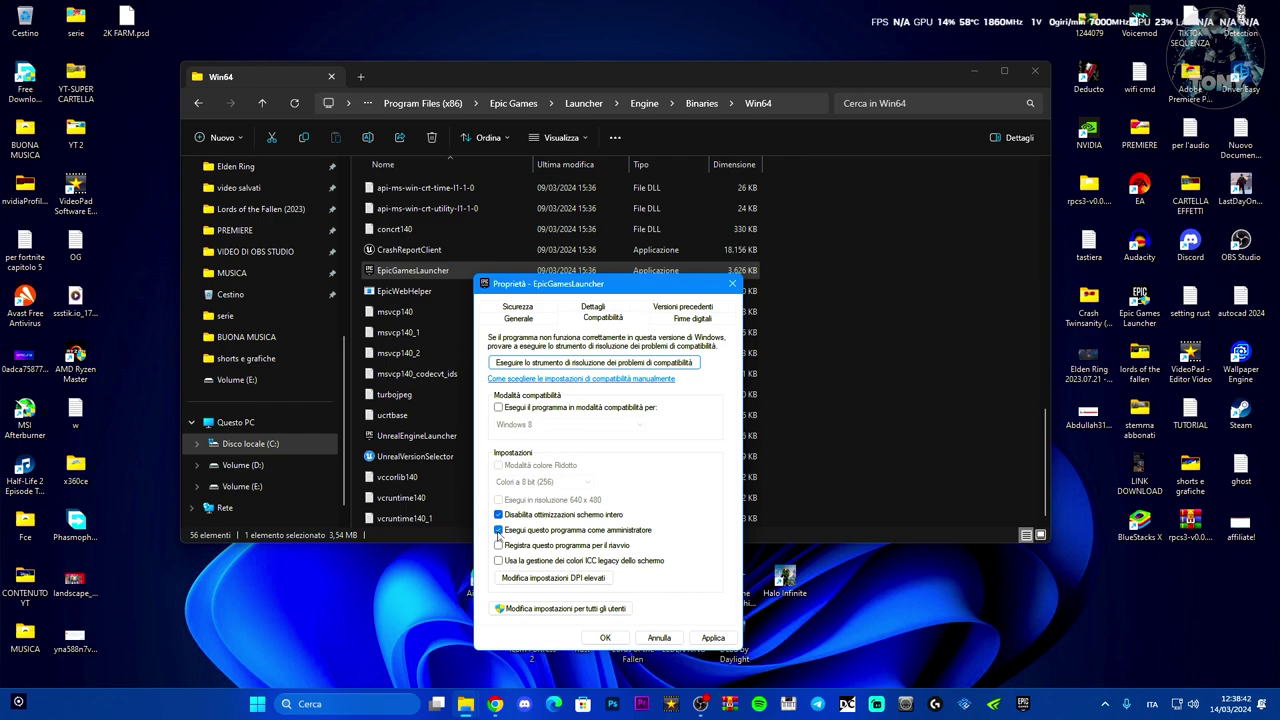
click(714, 638)
Try to override the high-DPI scaling behavior for EpicGamesLauncher and choose what performs the scaling.
click(548, 579)
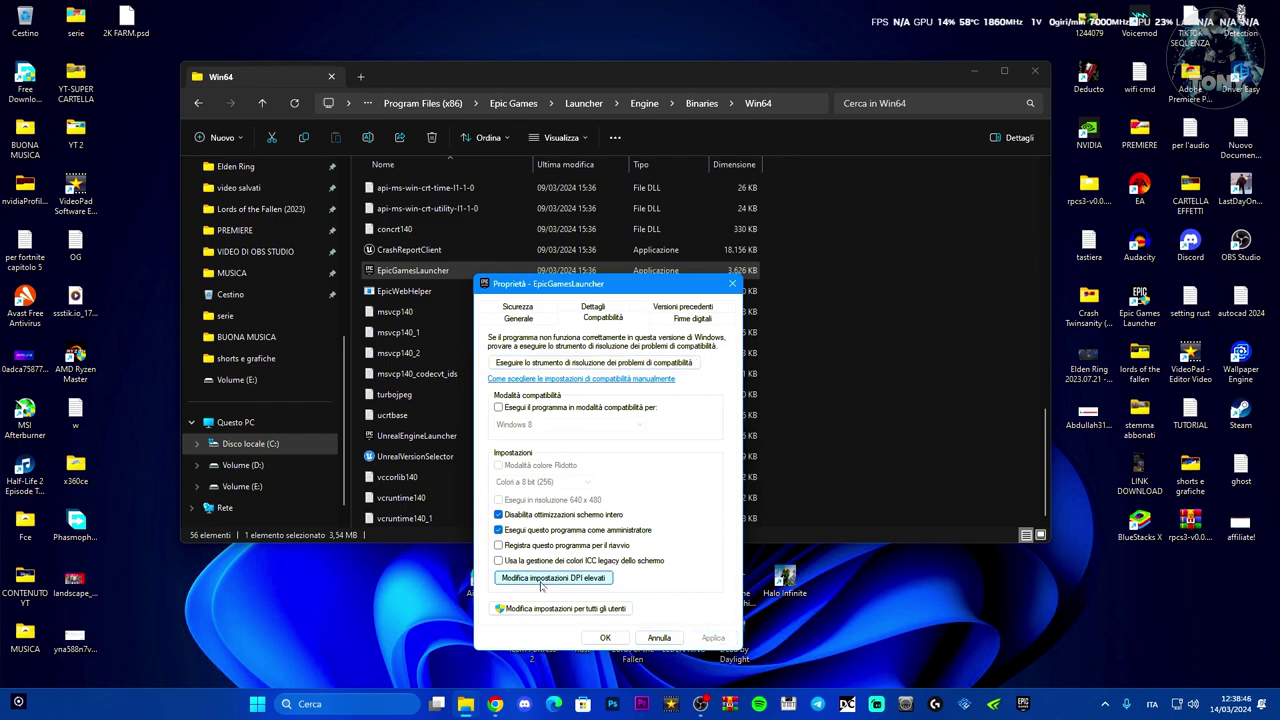
click(538, 534)
click(600, 559)
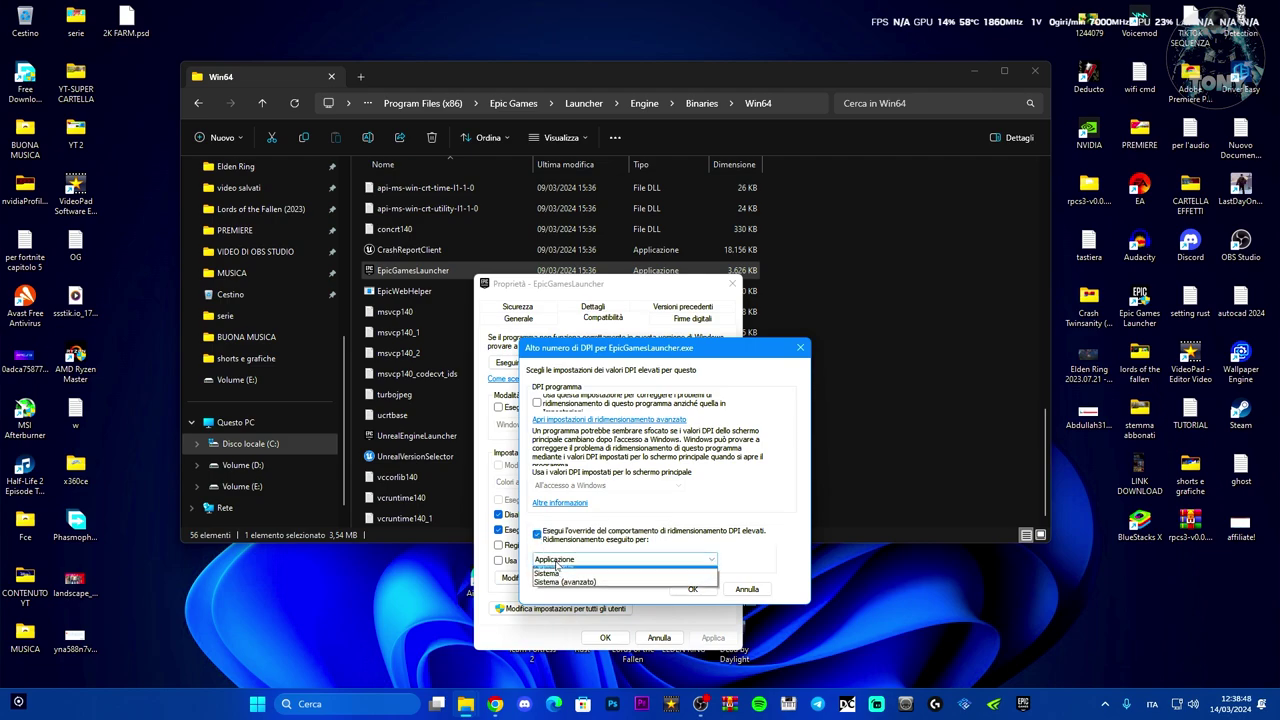
click(553, 571)
click(555, 560)
click(559, 590)
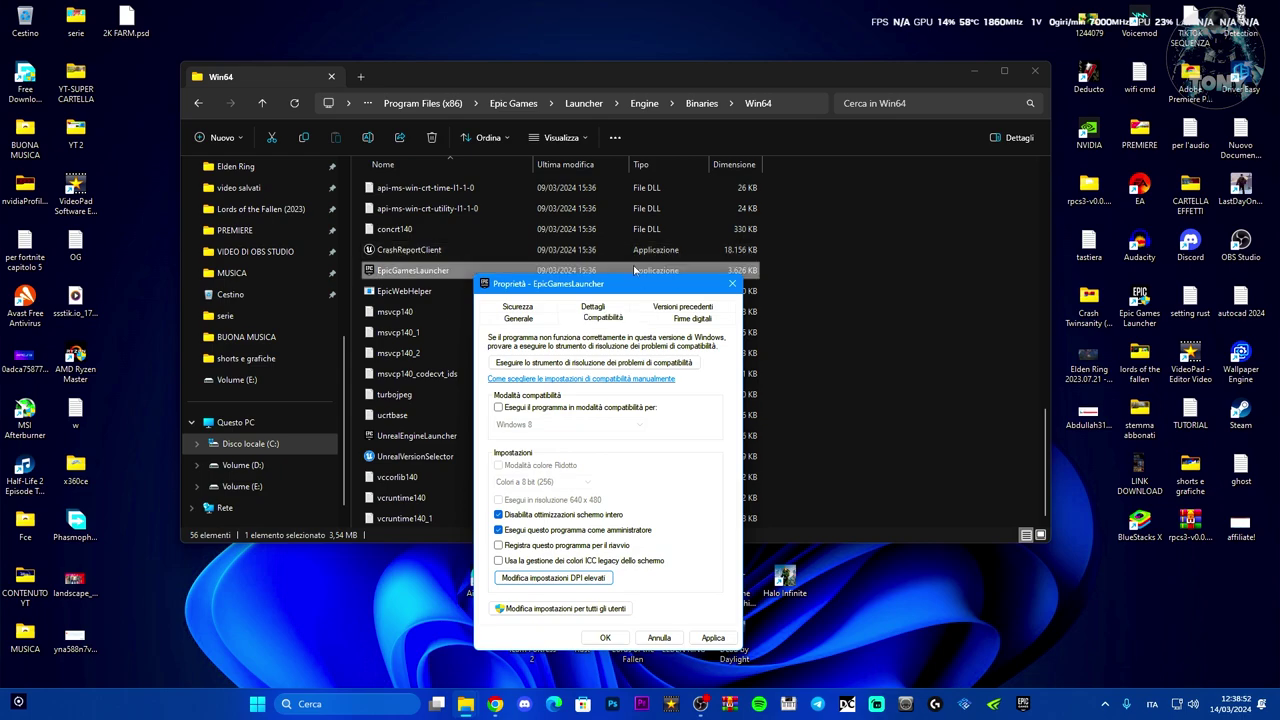
Open the certificate behind EpicGamesLauncher's sha1 digital signature from its properties.
drag(636, 293, 547, 208)
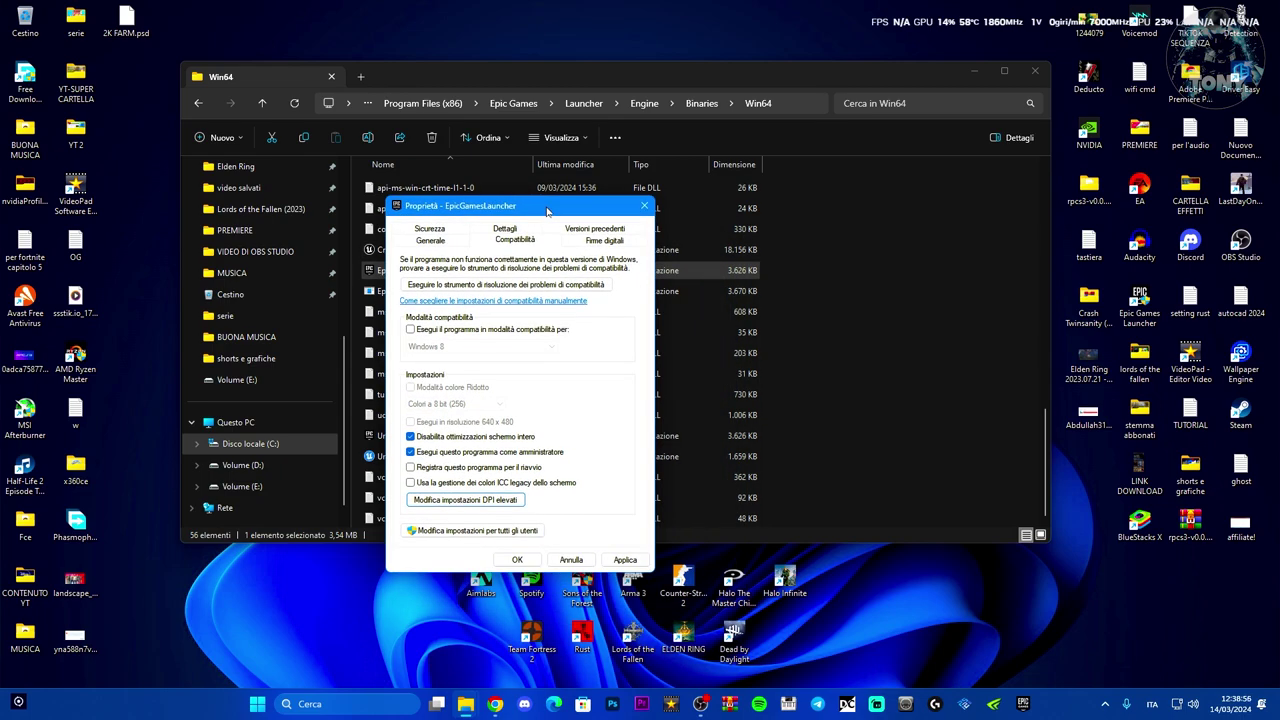
click(603, 240)
click(456, 308)
click(500, 296)
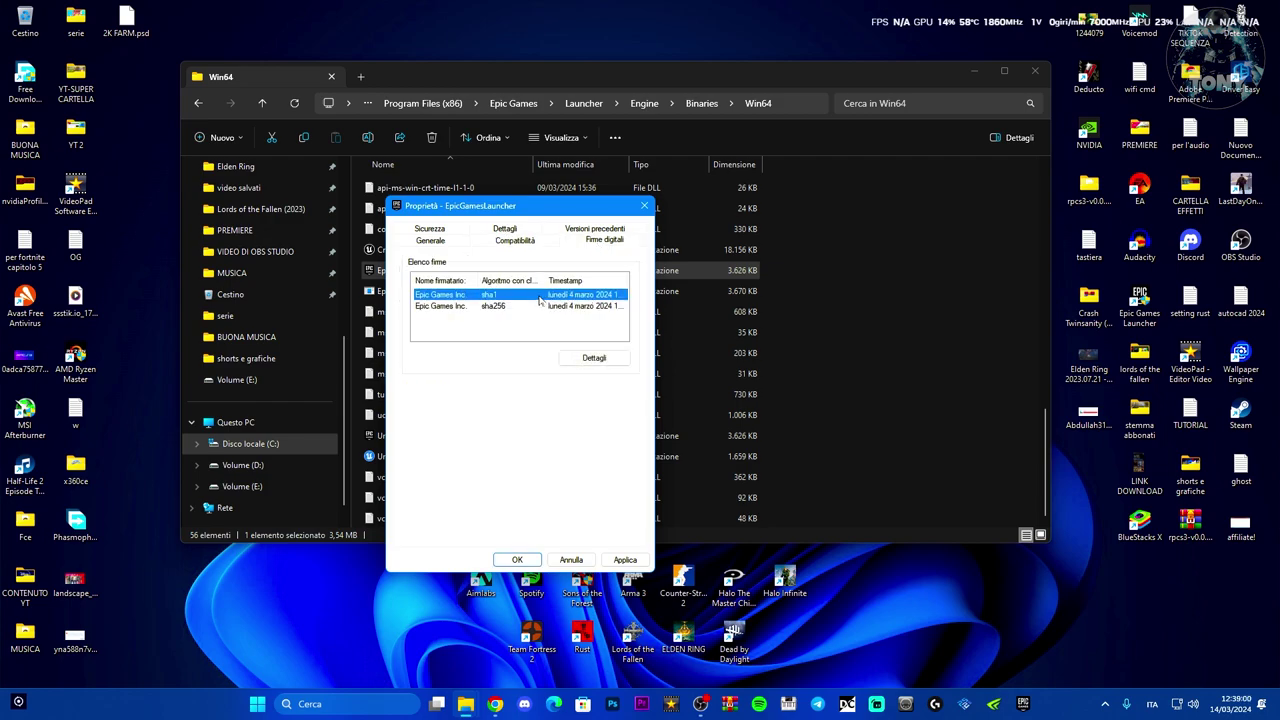
double_click(540, 301)
click(606, 432)
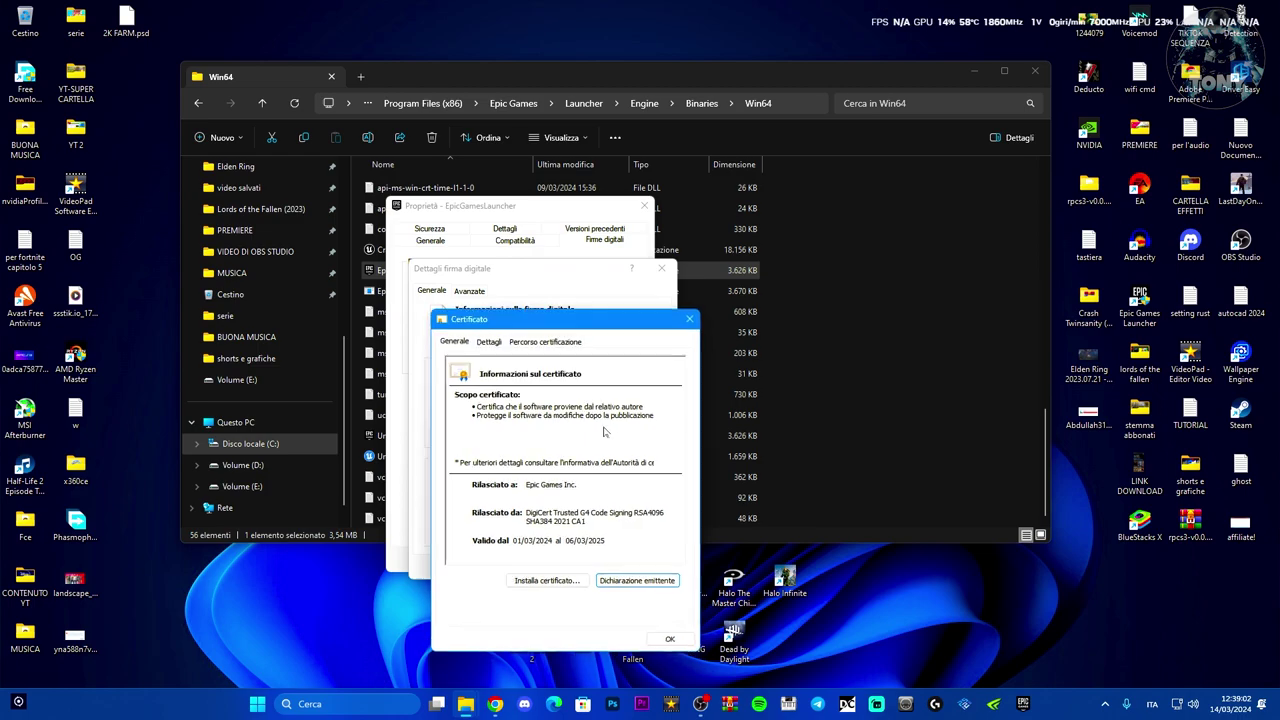
Install the Epic Games Inc. certificate for the current user (Utente corrente) and close the certificate.
drag(604, 320, 554, 200)
click(500, 462)
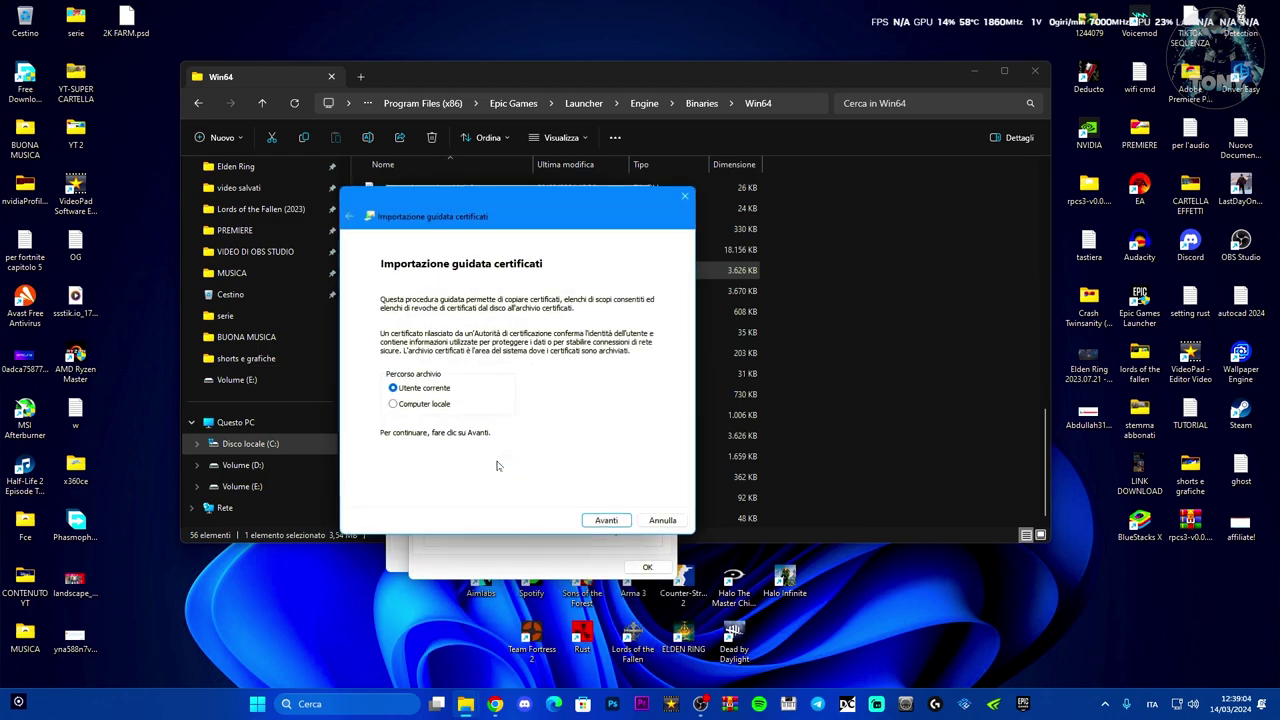
click(618, 523)
click(618, 523)
click(609, 521)
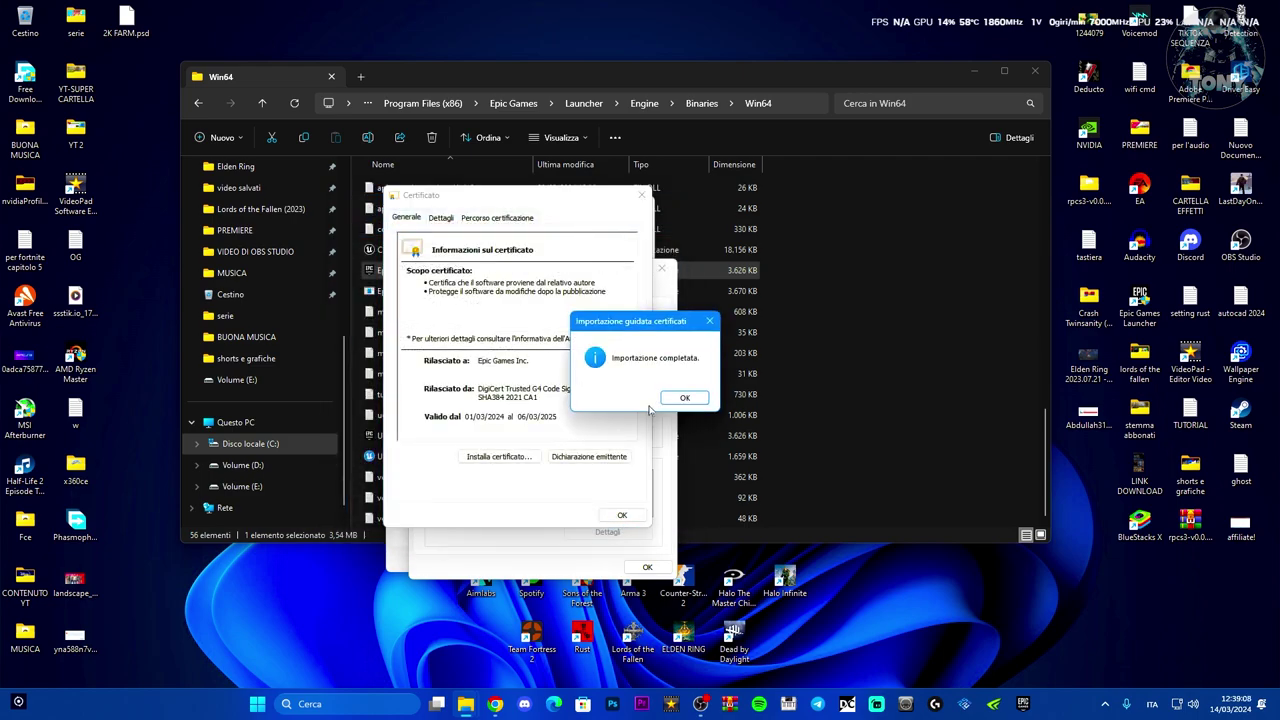
click(684, 397)
click(621, 514)
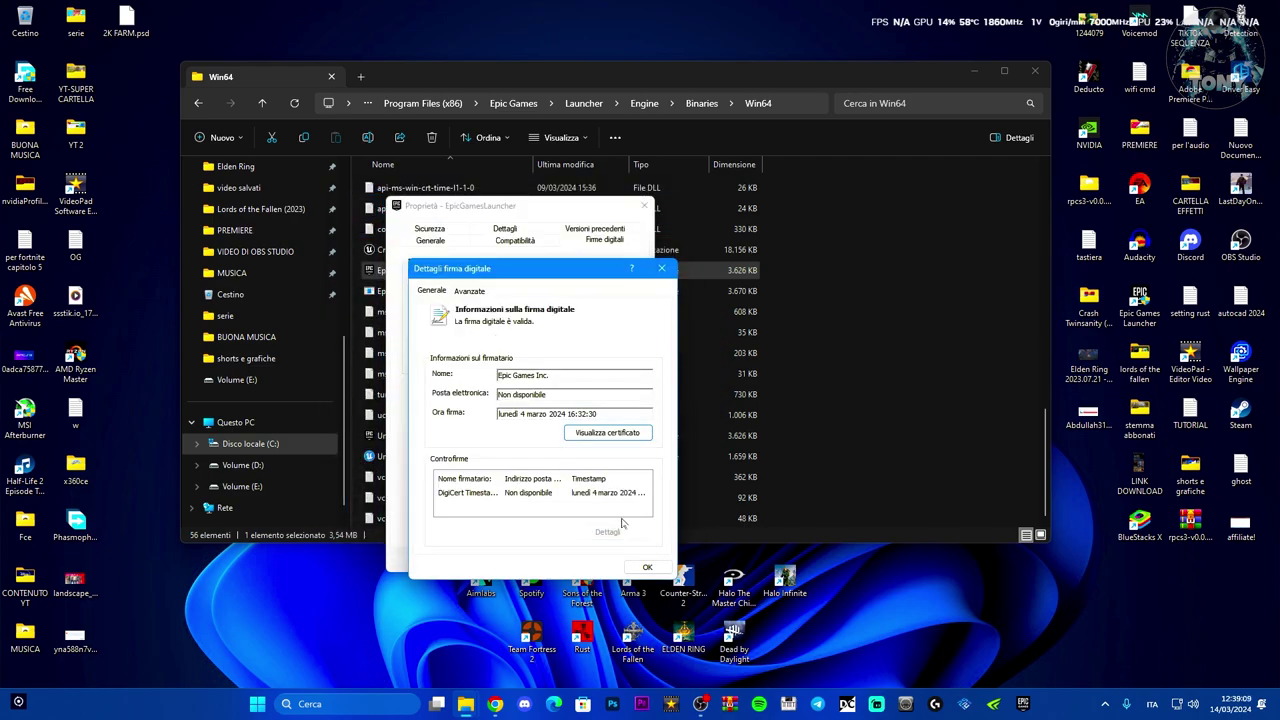
Close the signature details, the EpicGamesLauncher properties, and the Win64 folder window, and launch Epic Games Launcher.
click(645, 567)
click(645, 205)
drag(650, 78, 638, 74)
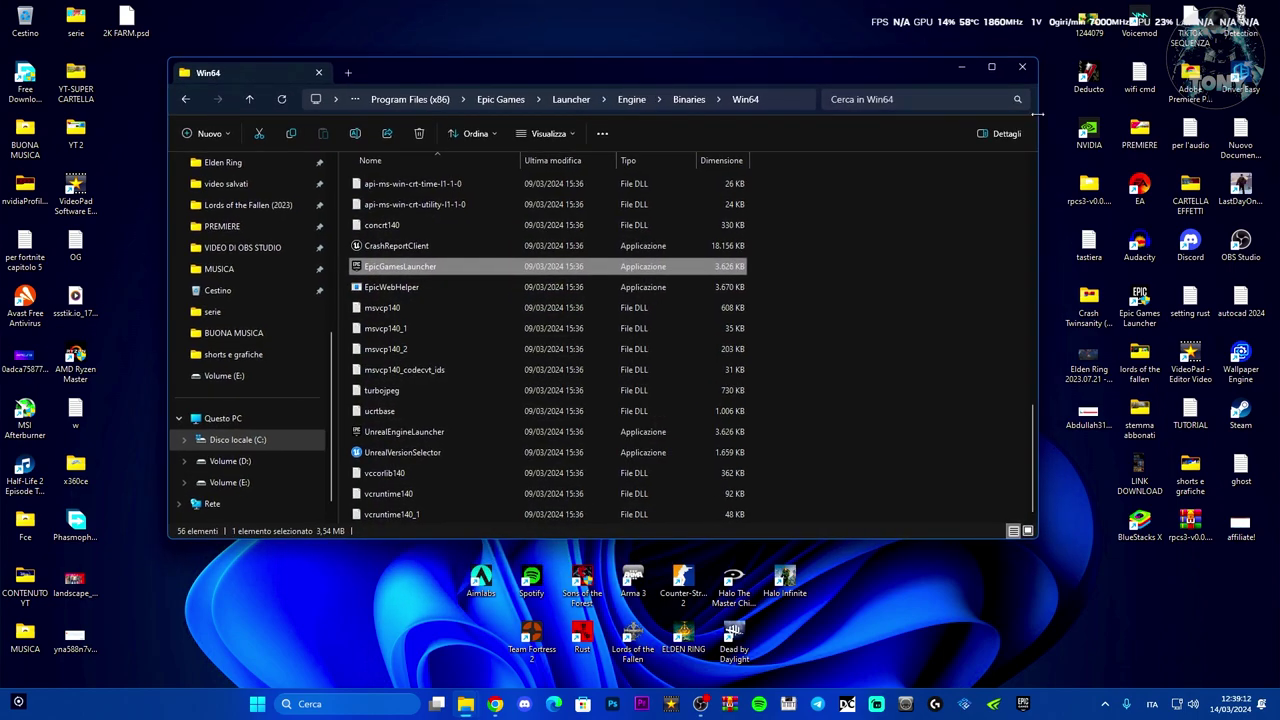
click(1021, 68)
right_click(434, 238)
click(491, 294)
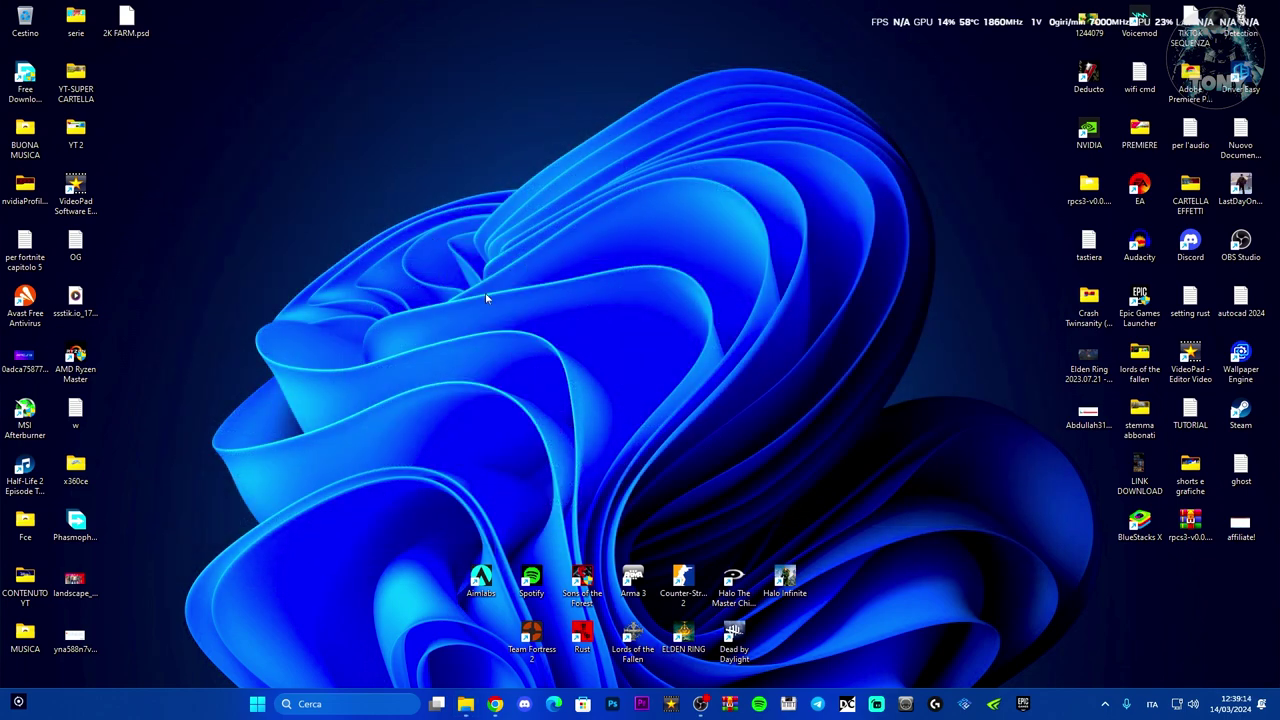
click(1022, 703)
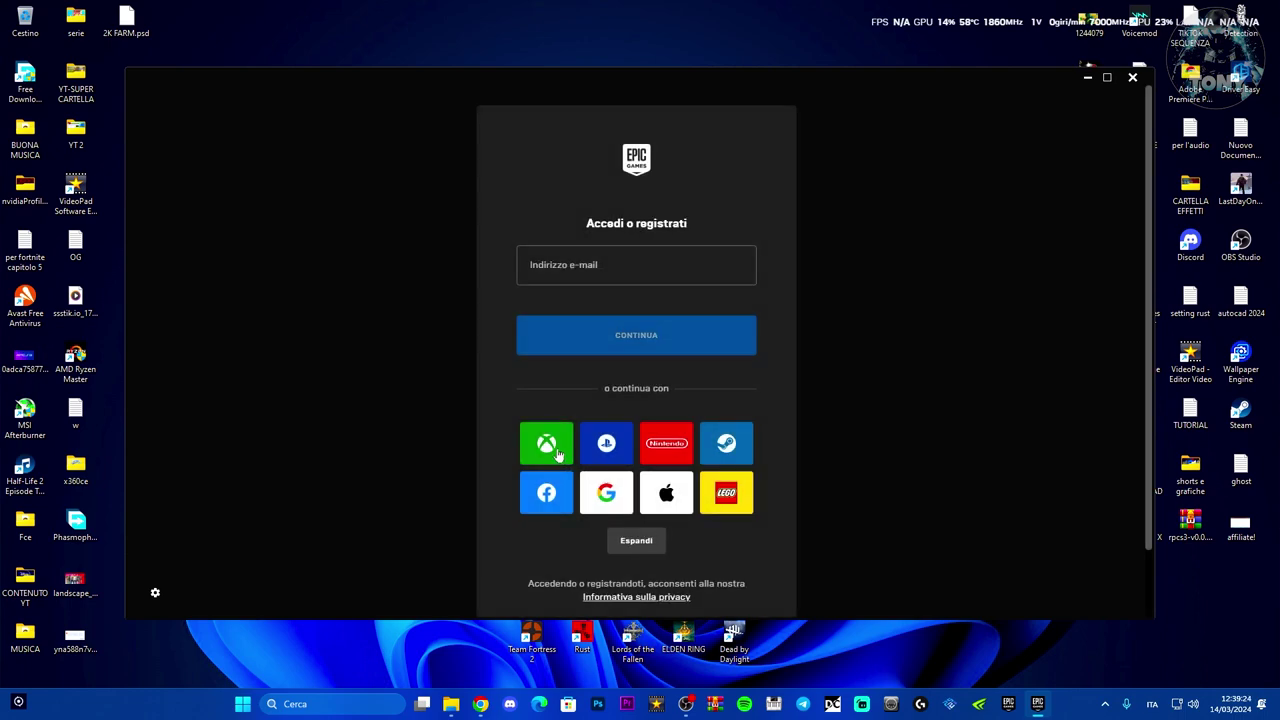
Switch to Chrome, skim the Epic Games launcher troubleshooting article down to its end, and minimize the browser.
click(480, 703)
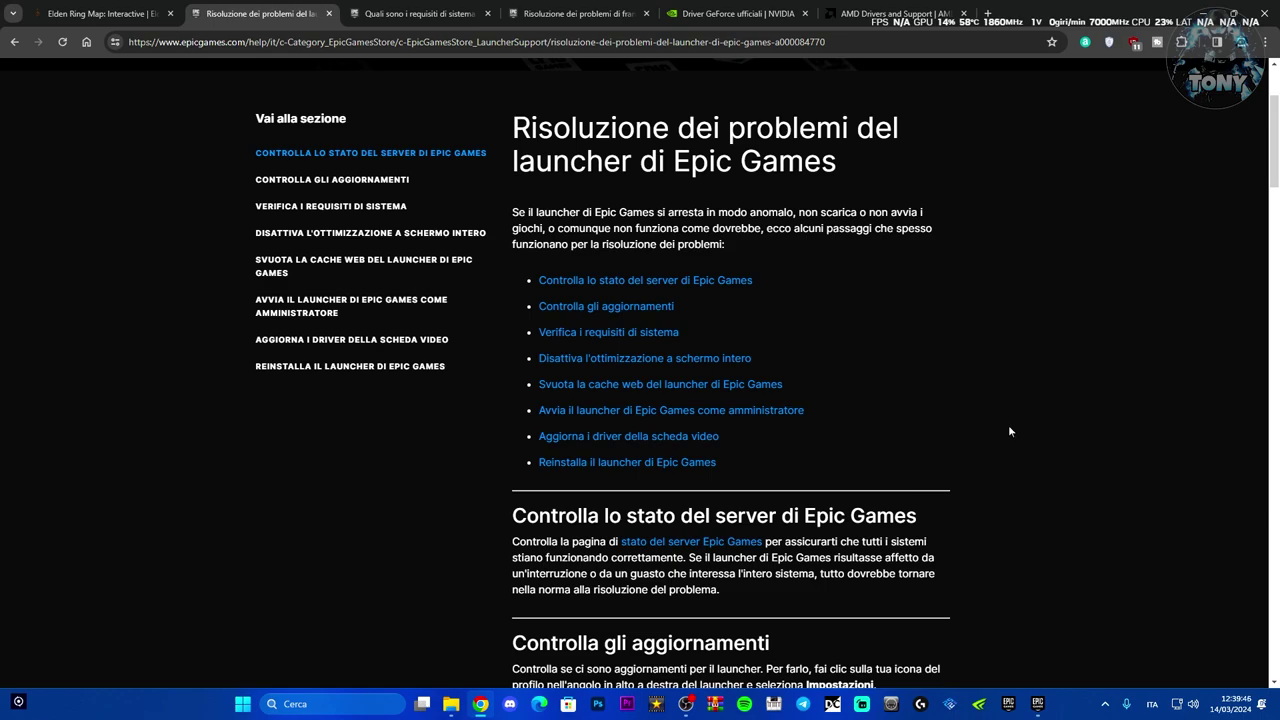
scroll(1013, 423, down, 12)
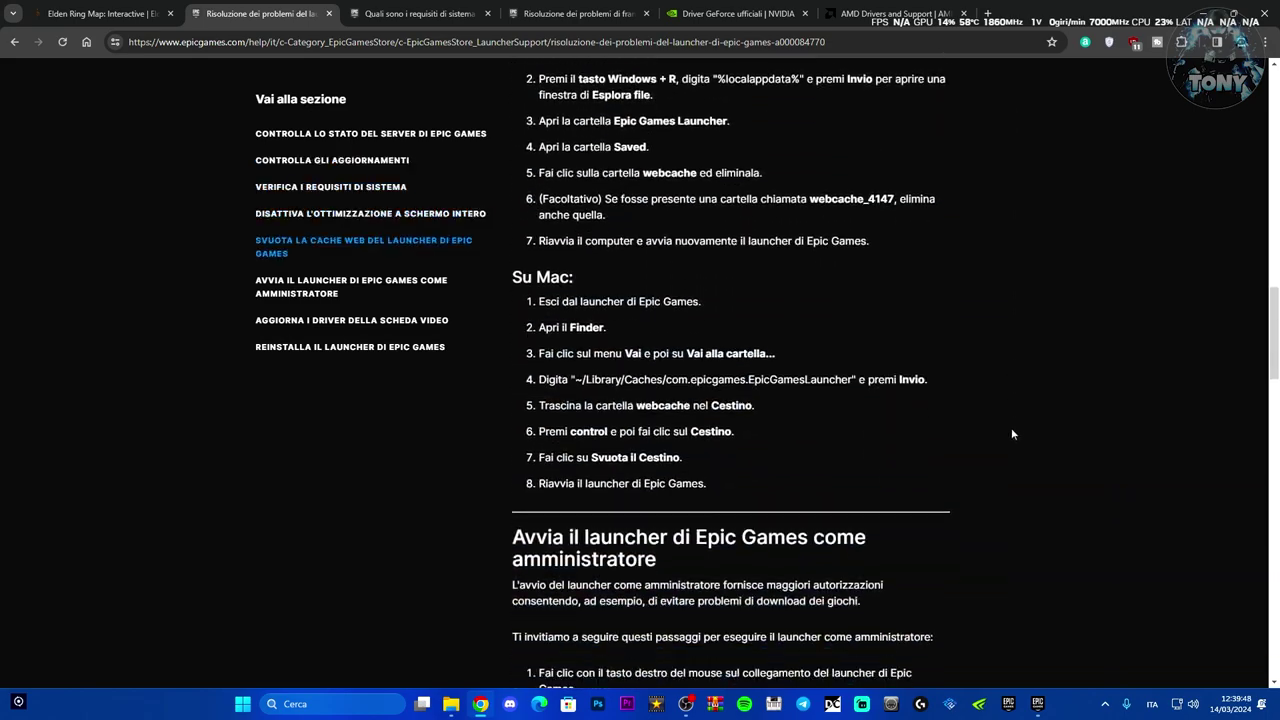
scroll(1003, 428, down, 15)
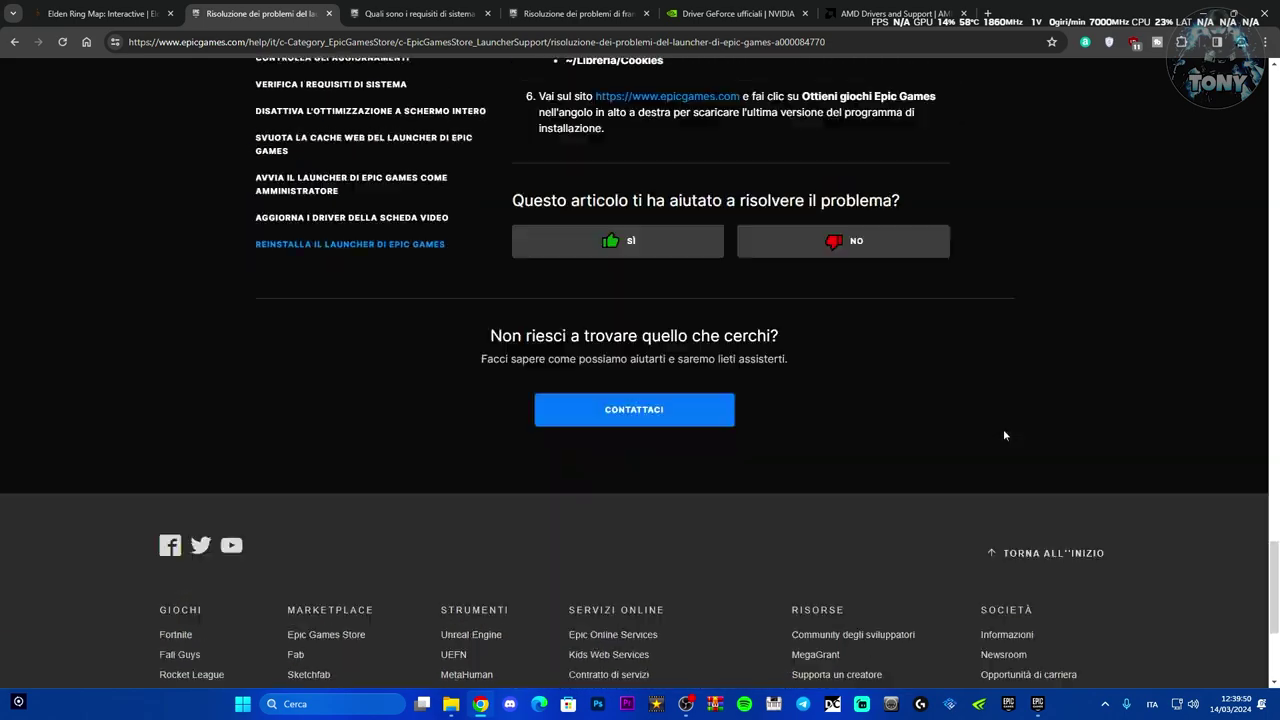
scroll(1003, 429, up, 20)
scroll(1005, 435, up, 3)
click(1232, 13)
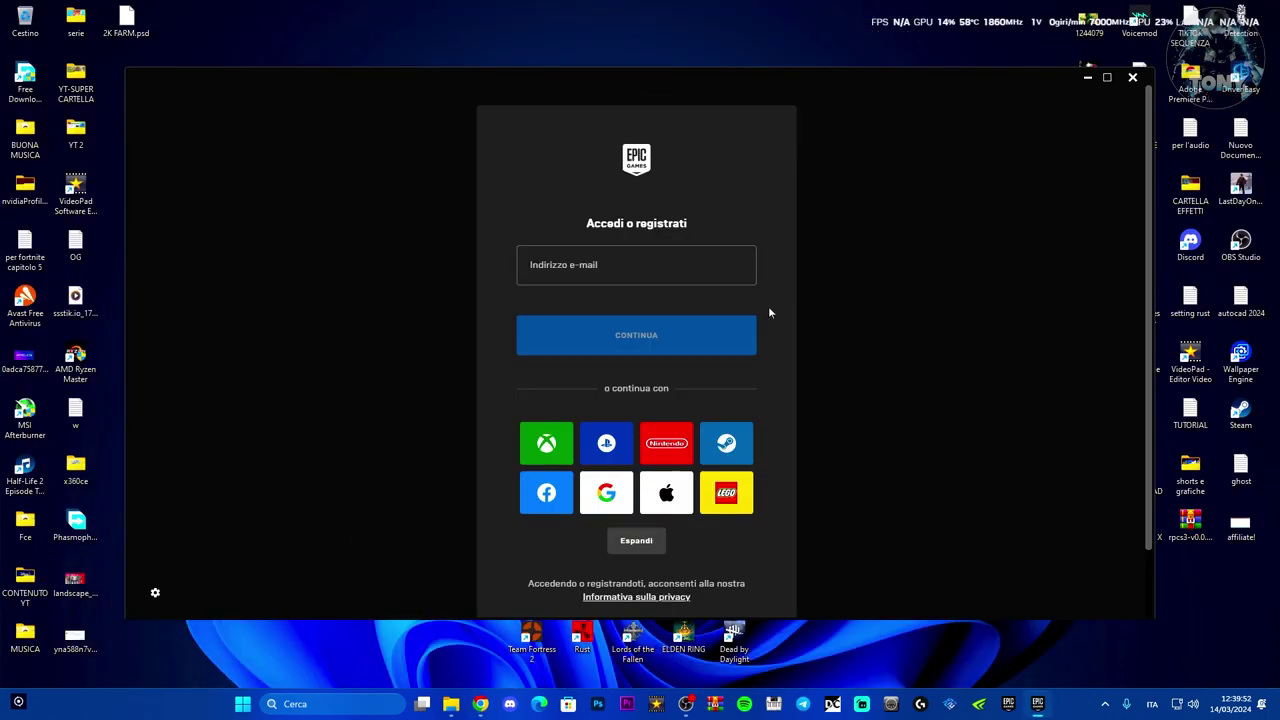
Sign in to Epic Games Launcher with a Google account and minimize the launcher.
click(605, 508)
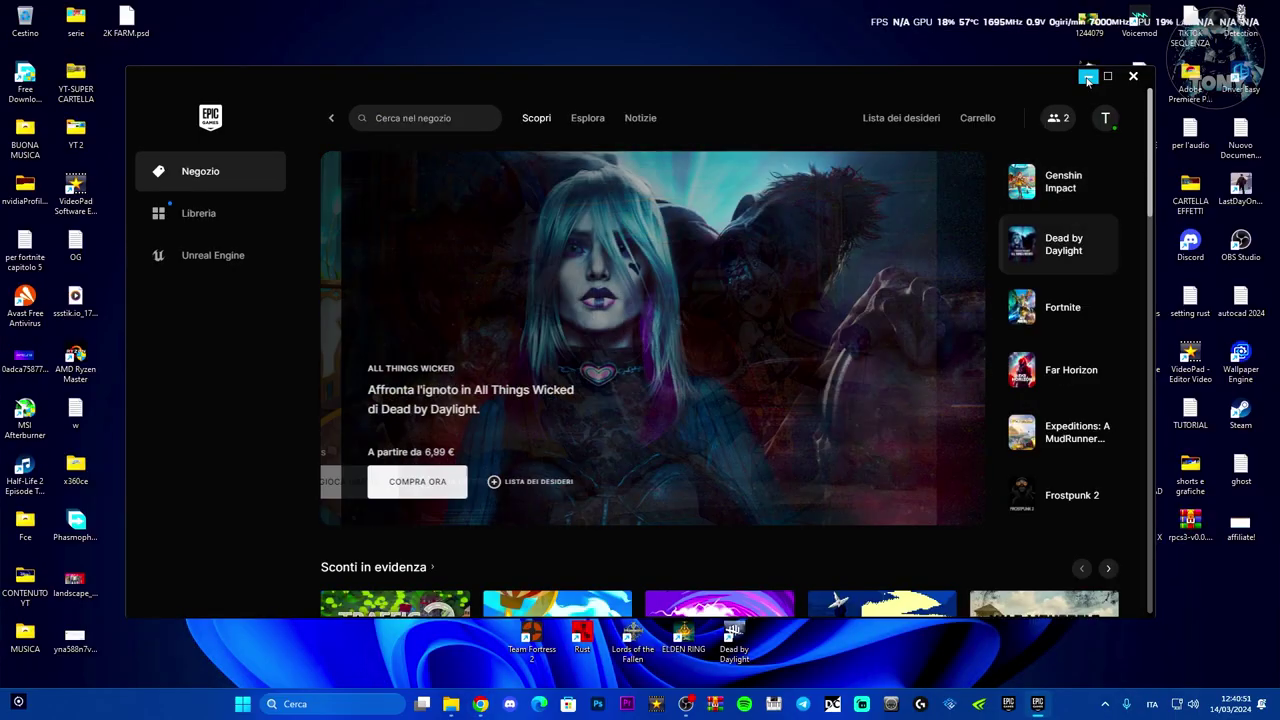
click(1087, 77)
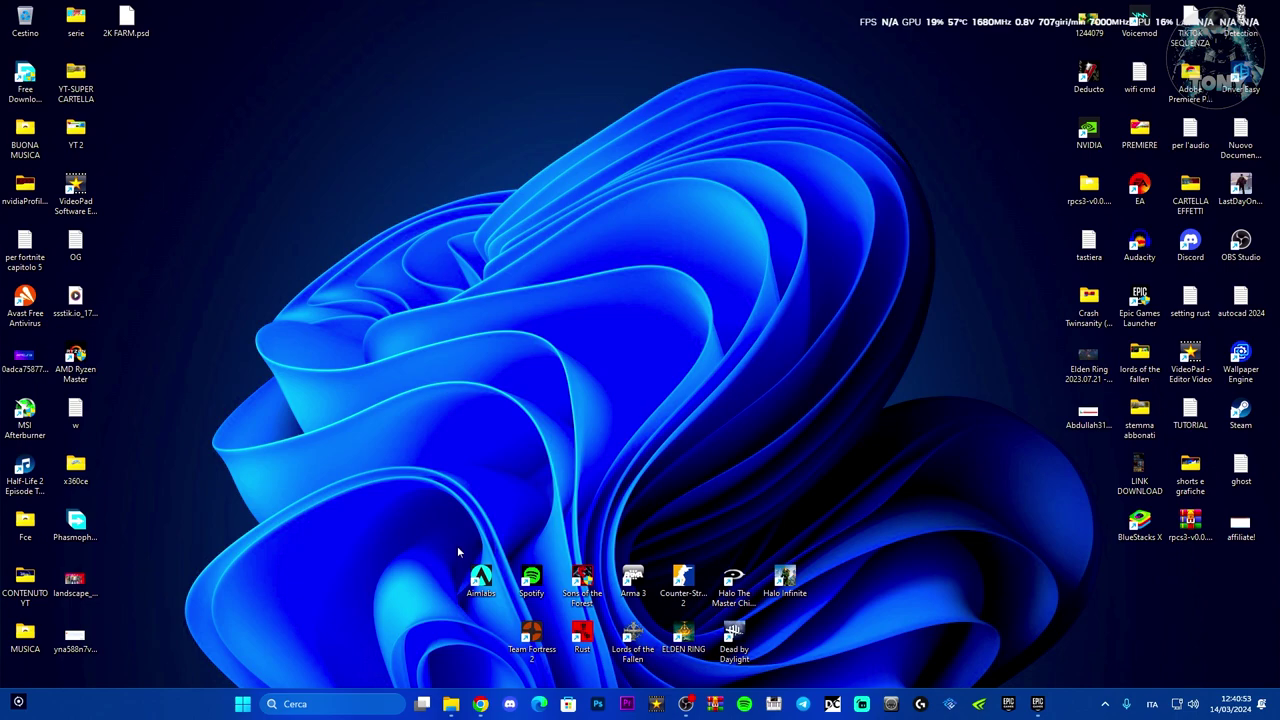
Quit the Epic Games Launcher instance still running in the background.
click(1104, 703)
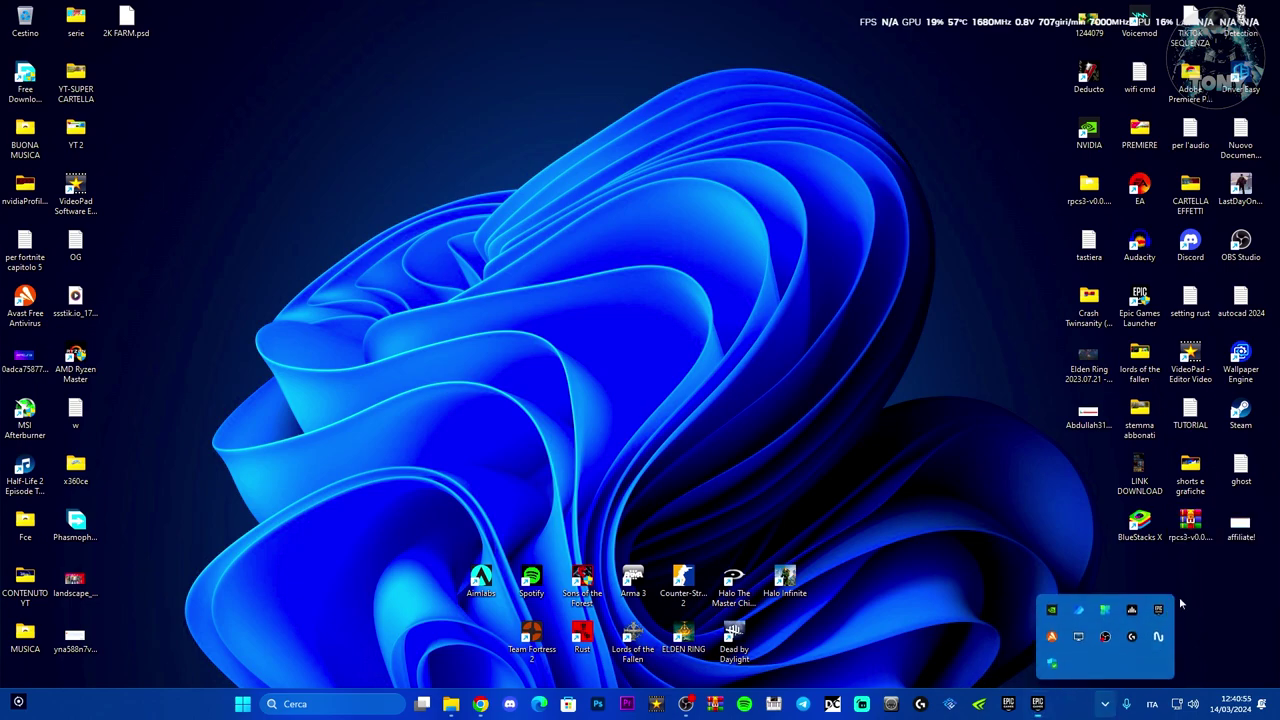
click(877, 514)
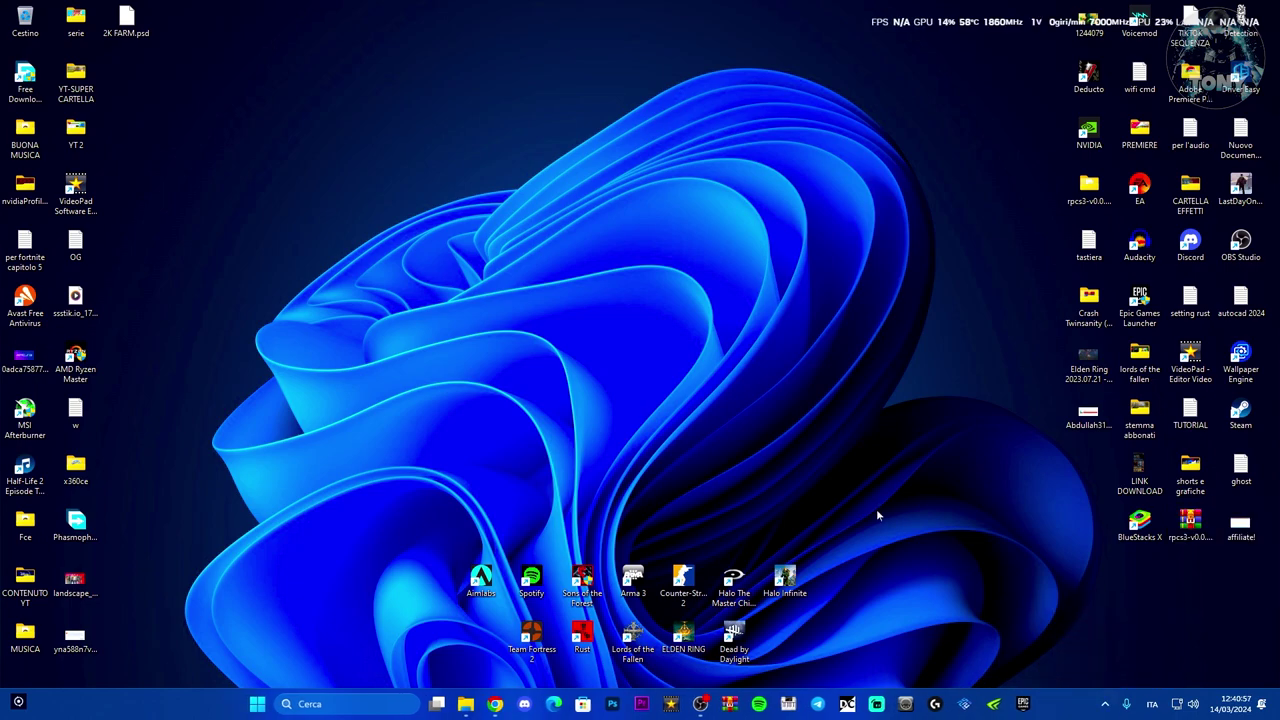
Run sfc /scannow in Command Prompt opened as administrator and close the Command Prompt window.
click(340, 703)
text(cmd)
right_click(378, 290)
click(420, 305)
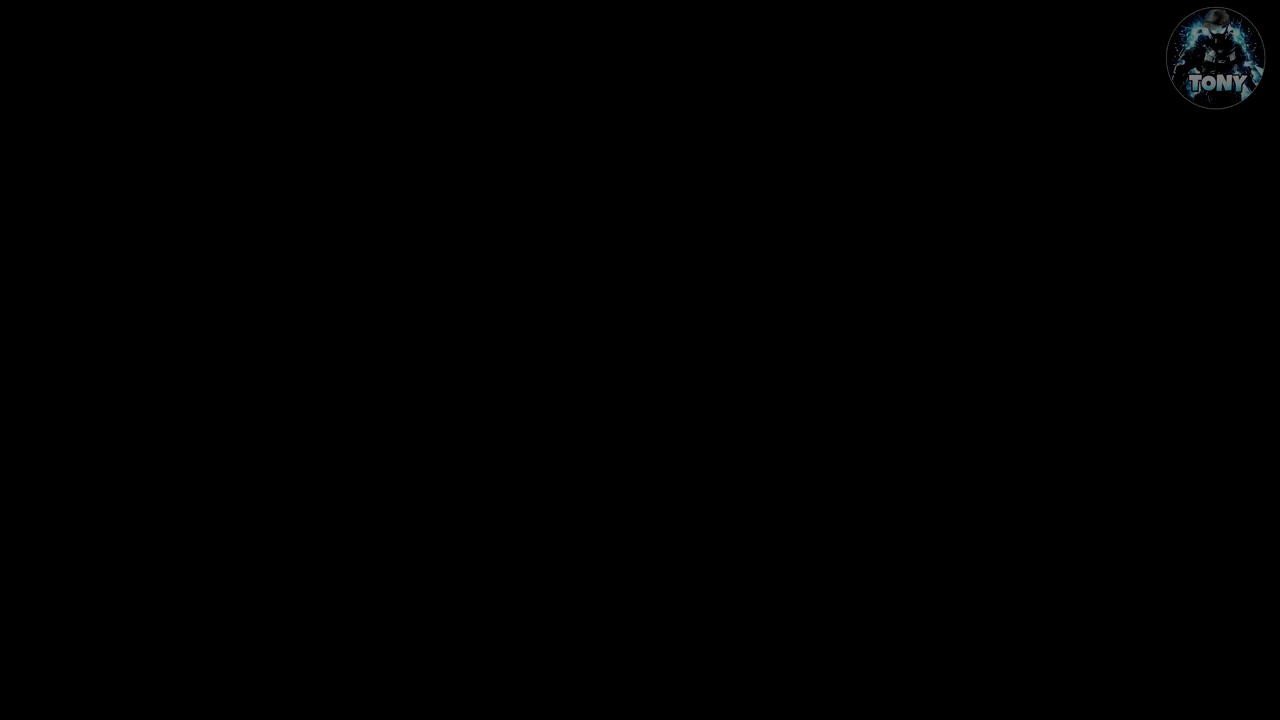
text(sfc /scannow)
key(Return)
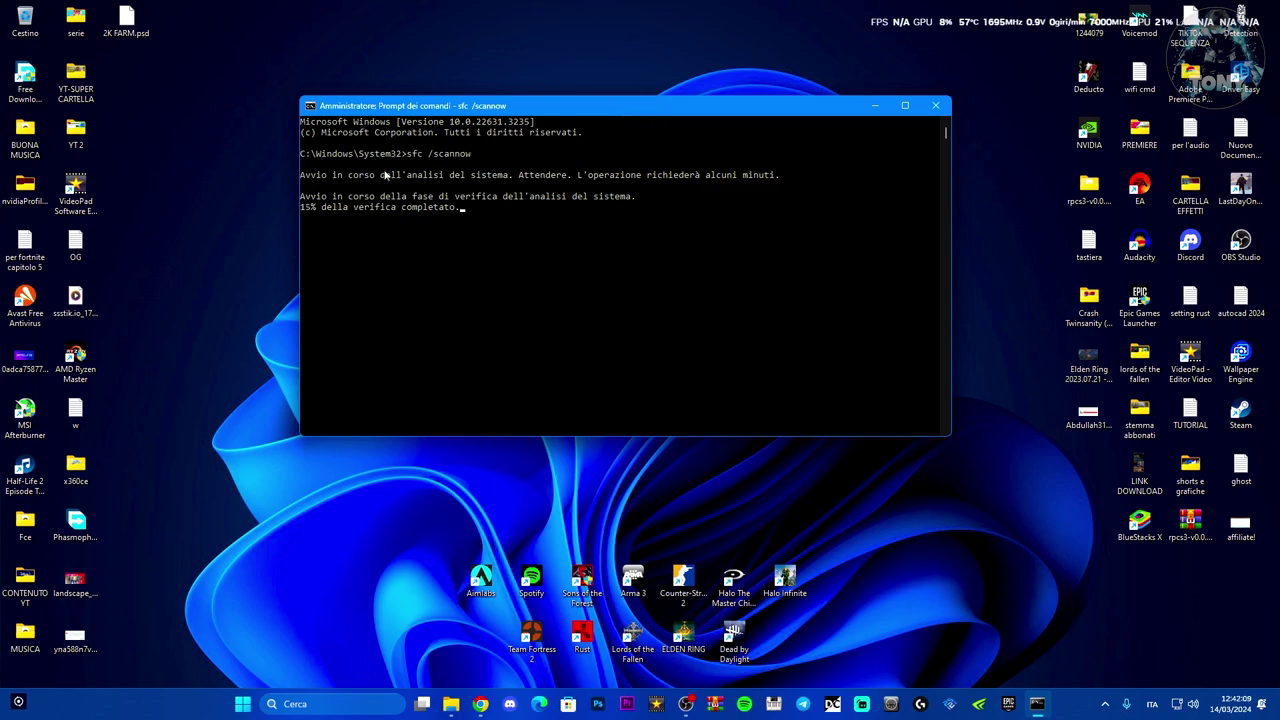
click(935, 105)
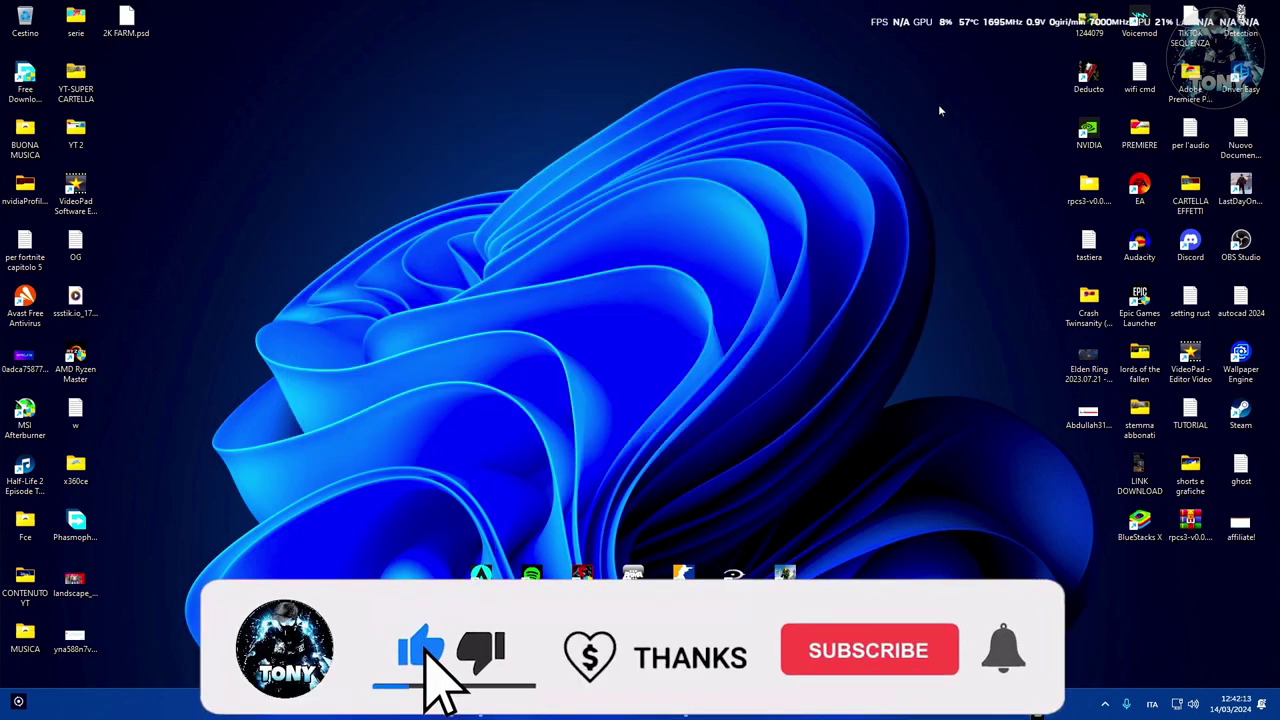
key(super)
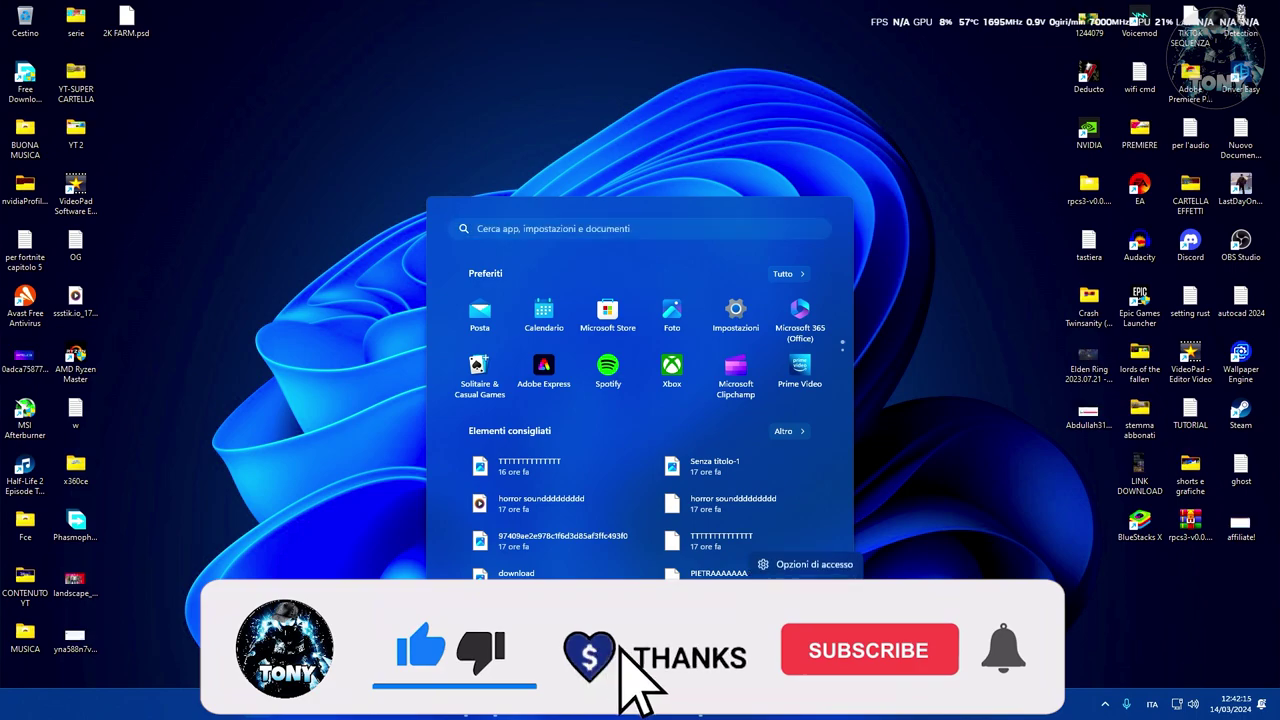
click(936, 396)
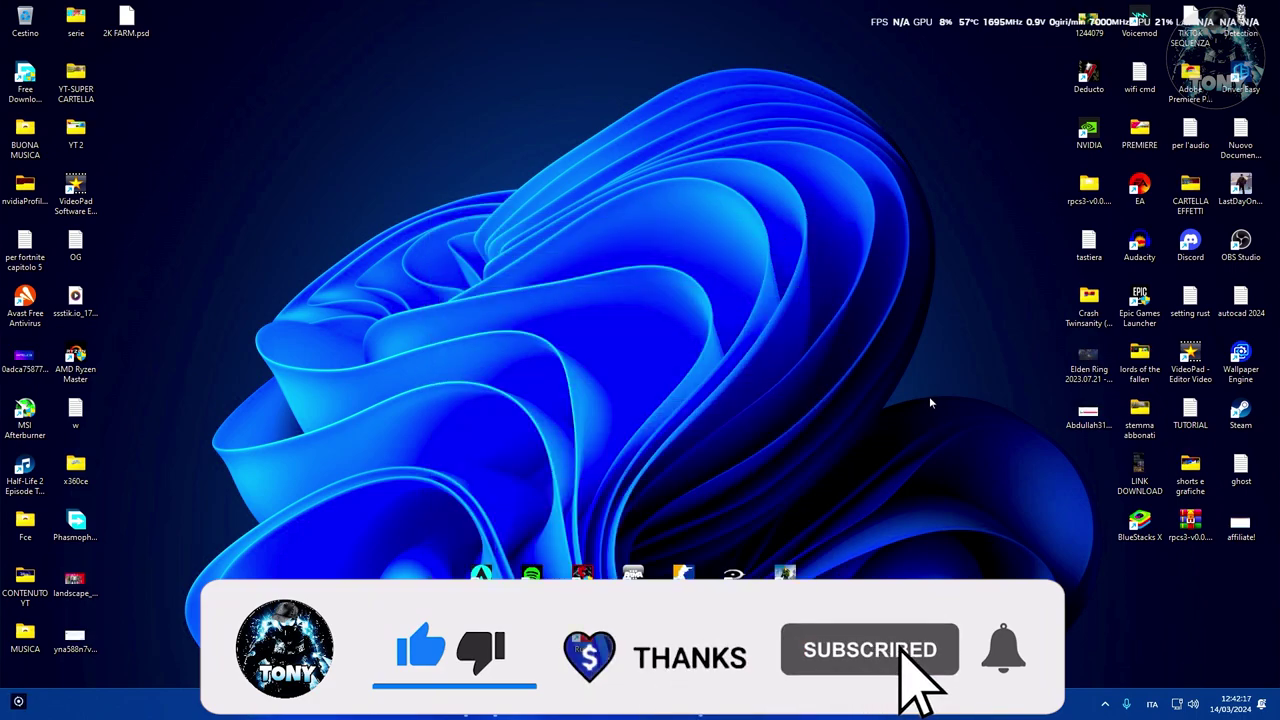